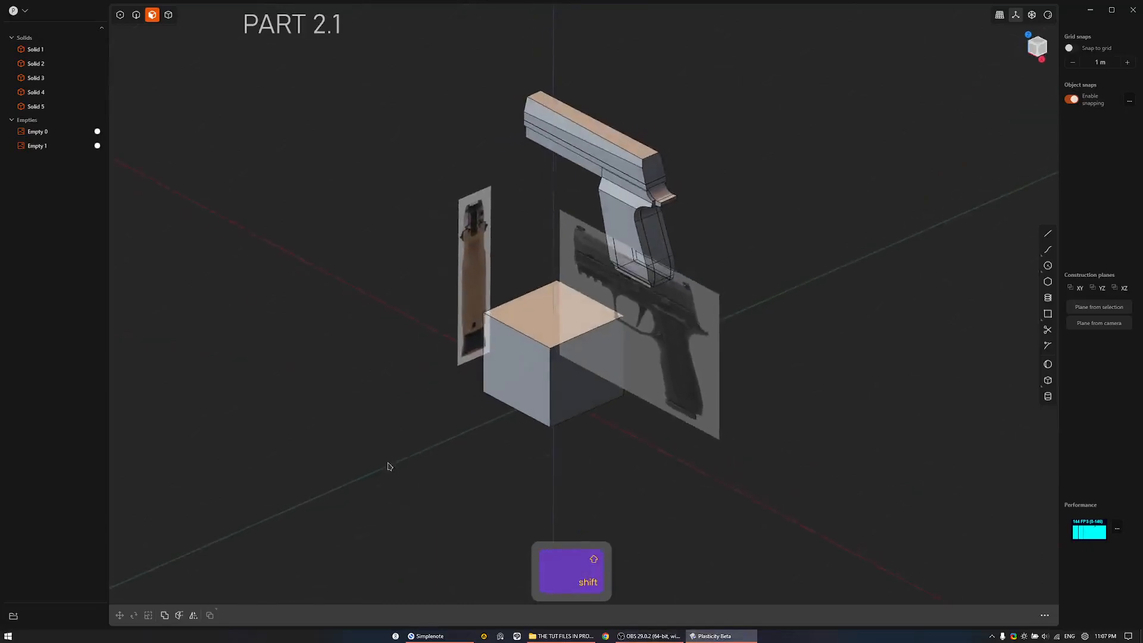
Examine the blocked-out pistol, the cube and the two existing reference images from several angles.
middle_click_drag(628, 359, 691, 294)
left_click_drag(701, 227, 564, 319)
middle_click_drag(564, 319, 566, 377, "shift")
left_click(638, 314)
middle_click_drag(566, 377, 559, 313, "ctrl")
key("shift+alt+z")
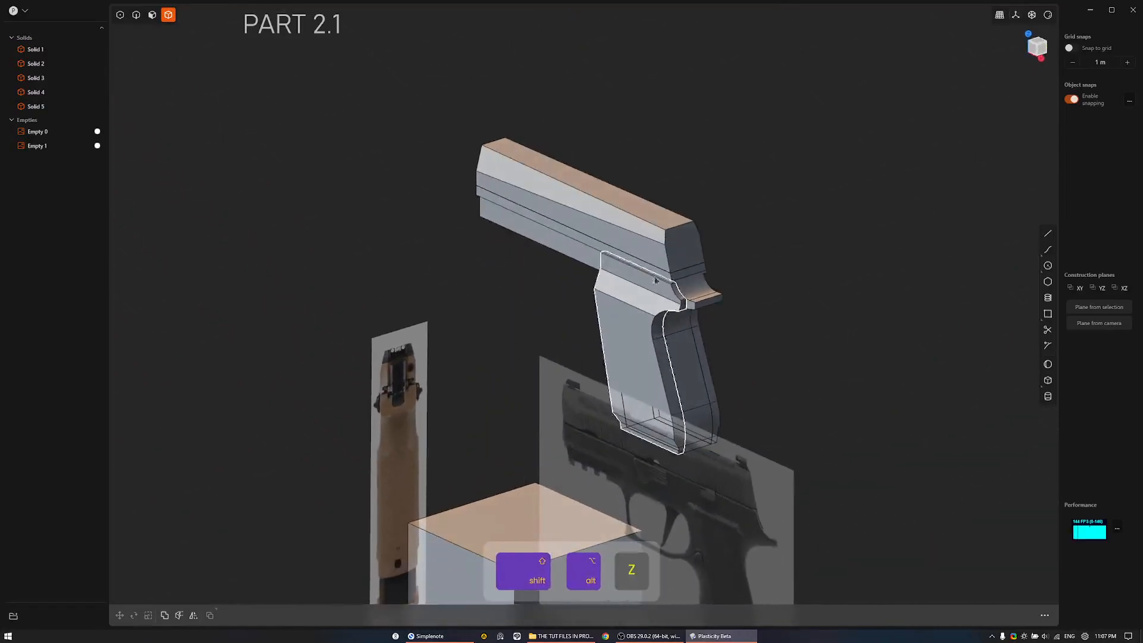
scroll(594, 269, "down", 3)
middle_click_drag(705, 214, 726, 282, "shift")
middle_click_drag(726, 283, 647, 280)
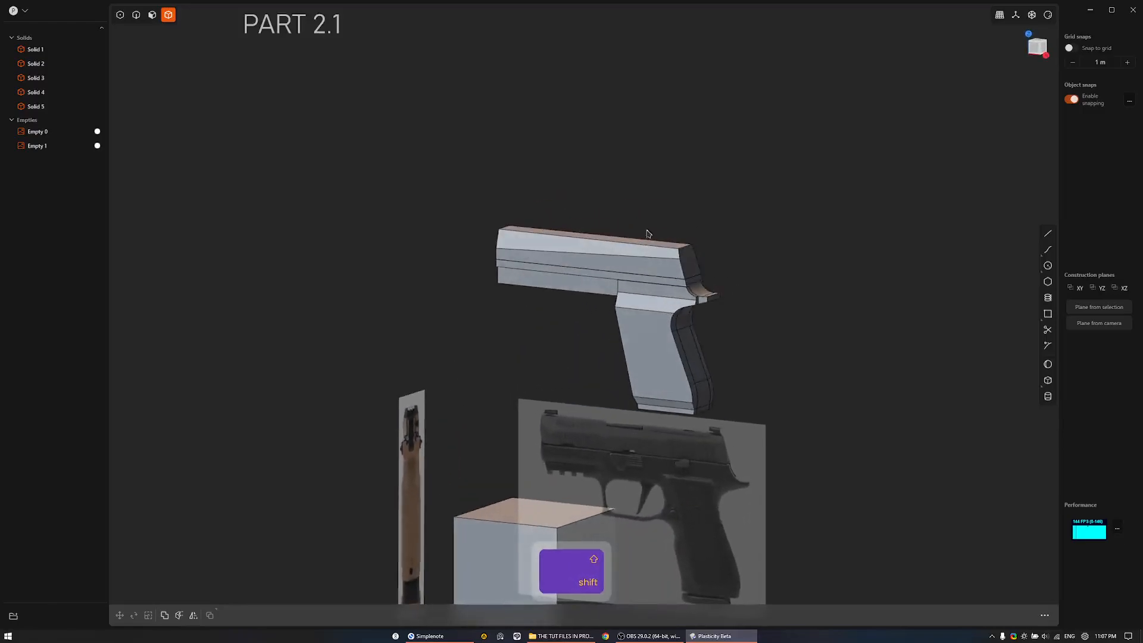
mouse_move(719, 342)
middle_mouse_down("shift")
mouse_move(665, 343)
mouse_move(709, 339)
middle_mouse_up("shift")
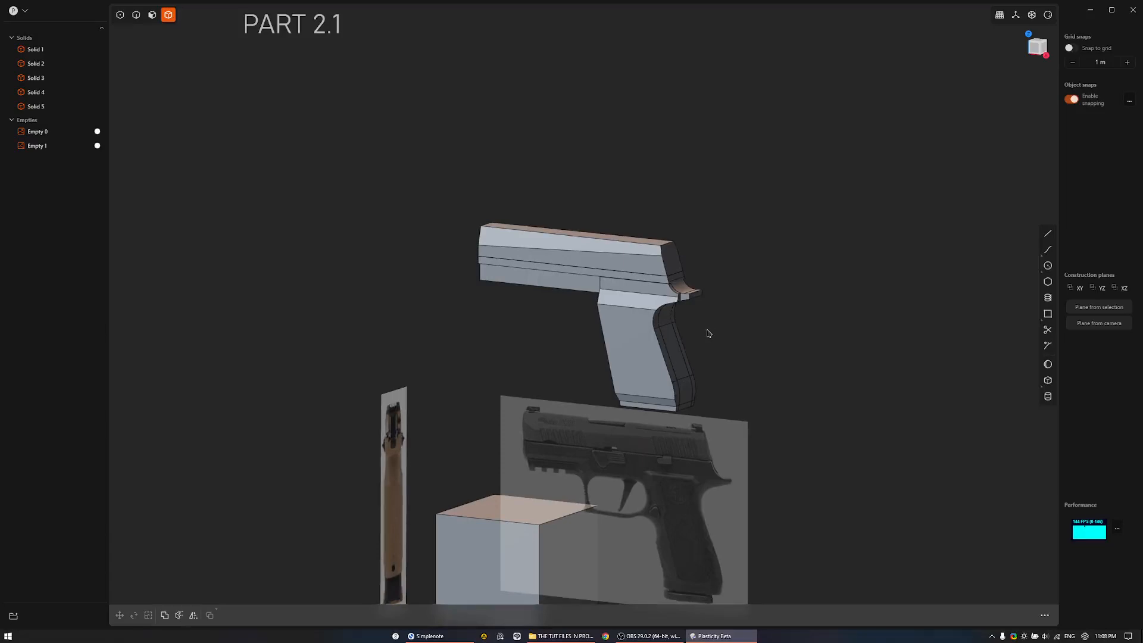
middle_click_drag(713, 471, 726, 365, "shift")
middle_click_drag(681, 455, 699, 454, "shift")
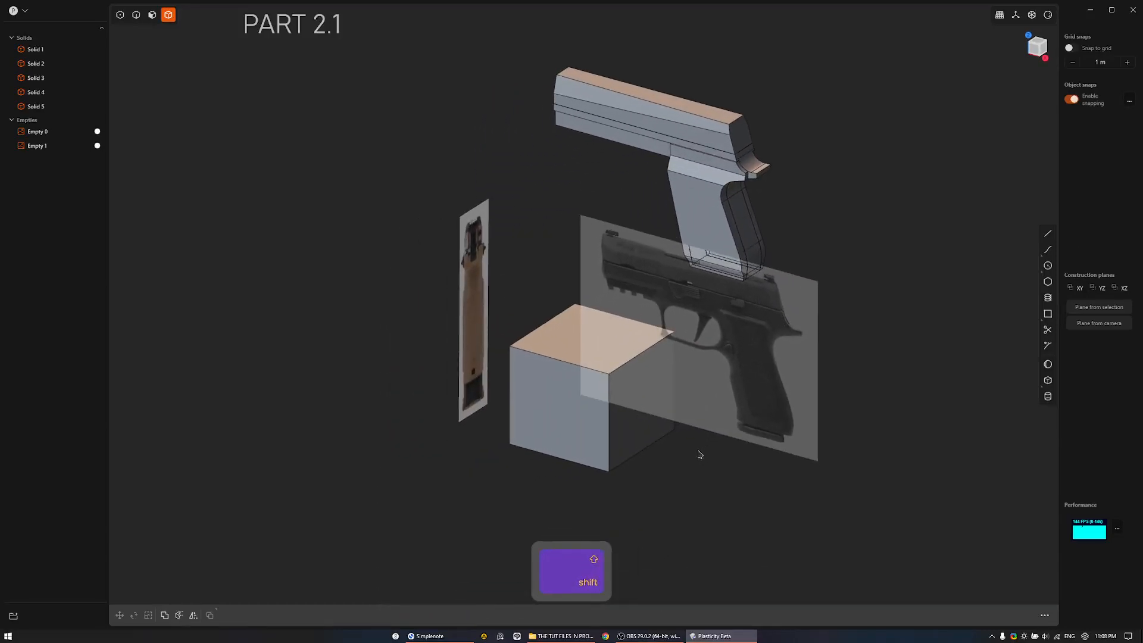
Delete the two existing pistol reference images.
left_click(752, 345)
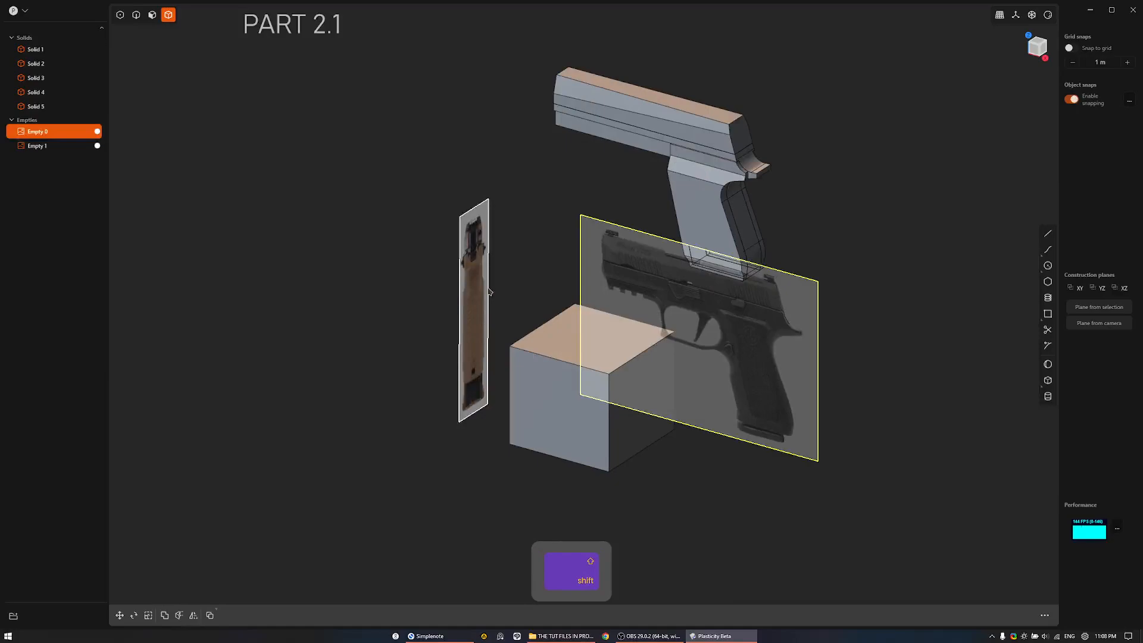
left_click(467, 287, "shift")
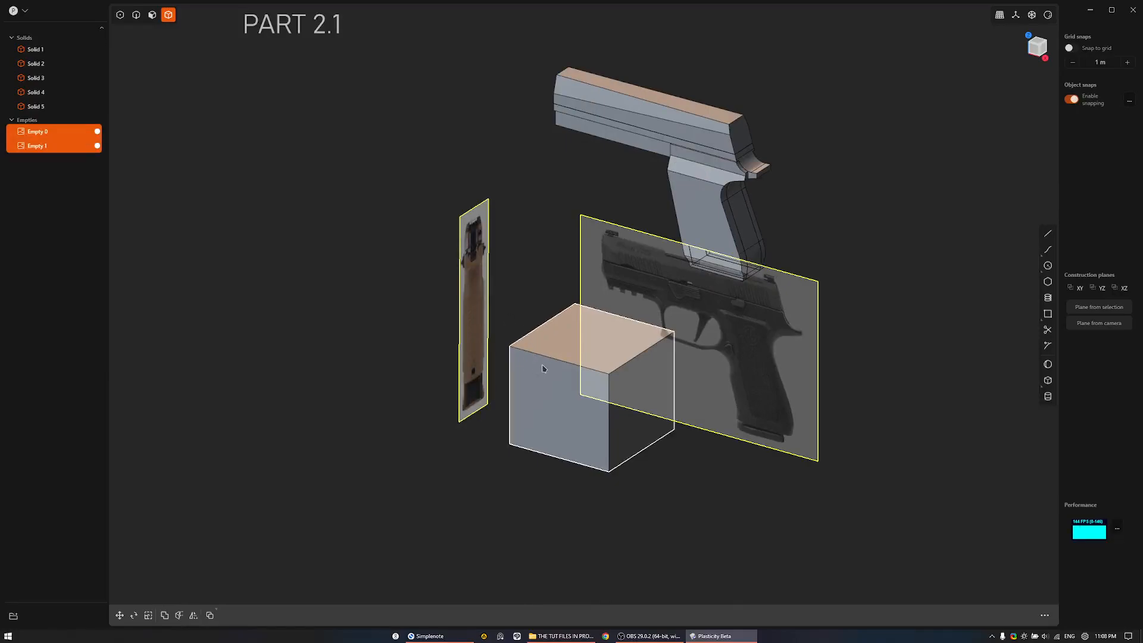
key("x")
Import the pistol's side-view image from the project folder and rotate it upright about the X axis.
left_click(561, 636)
left_click_drag(504, 285, 787, 355)
scroll(788, 357, "down", 3, "ctrl")
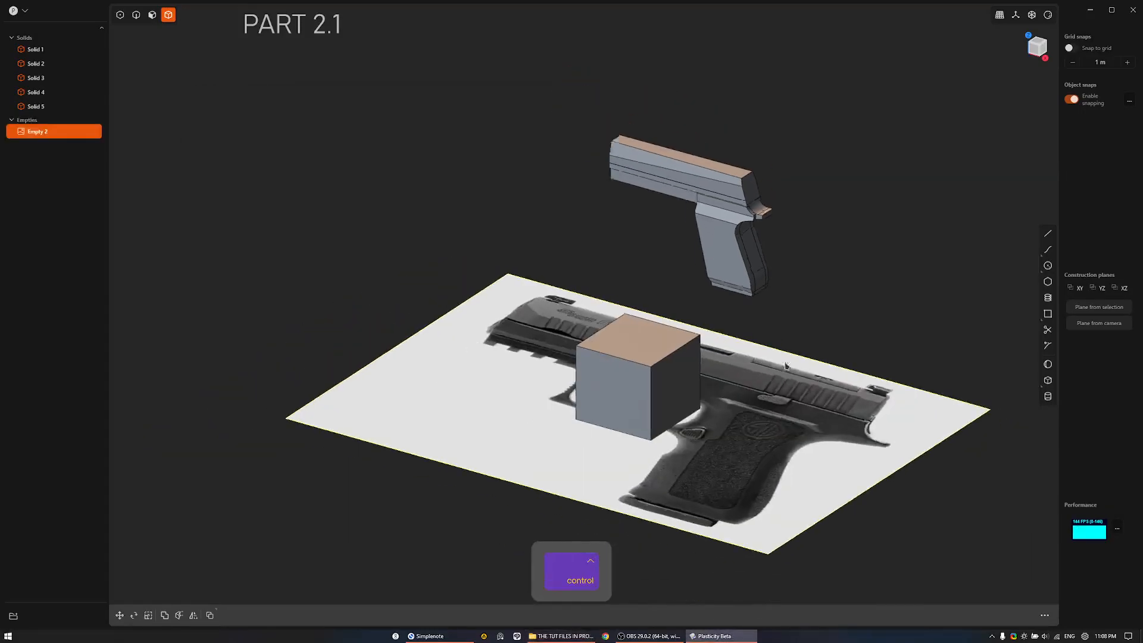
key("r")
key("x")
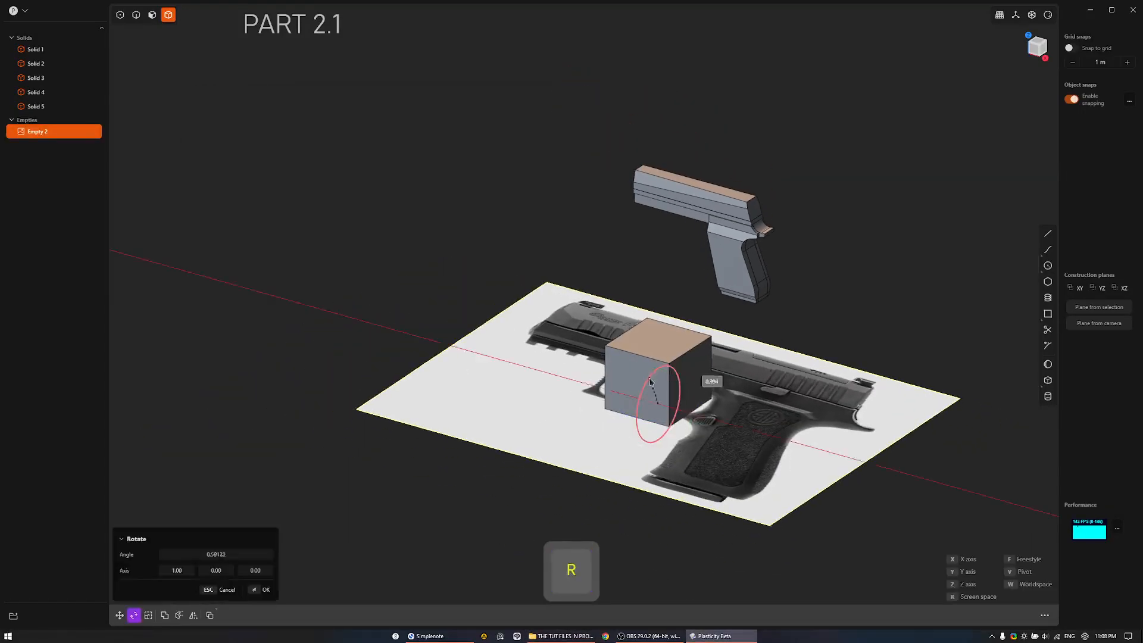
left_click(643, 409, "ctrl")
middle_click_drag(669, 372, 826, 391)
left_click(815, 409)
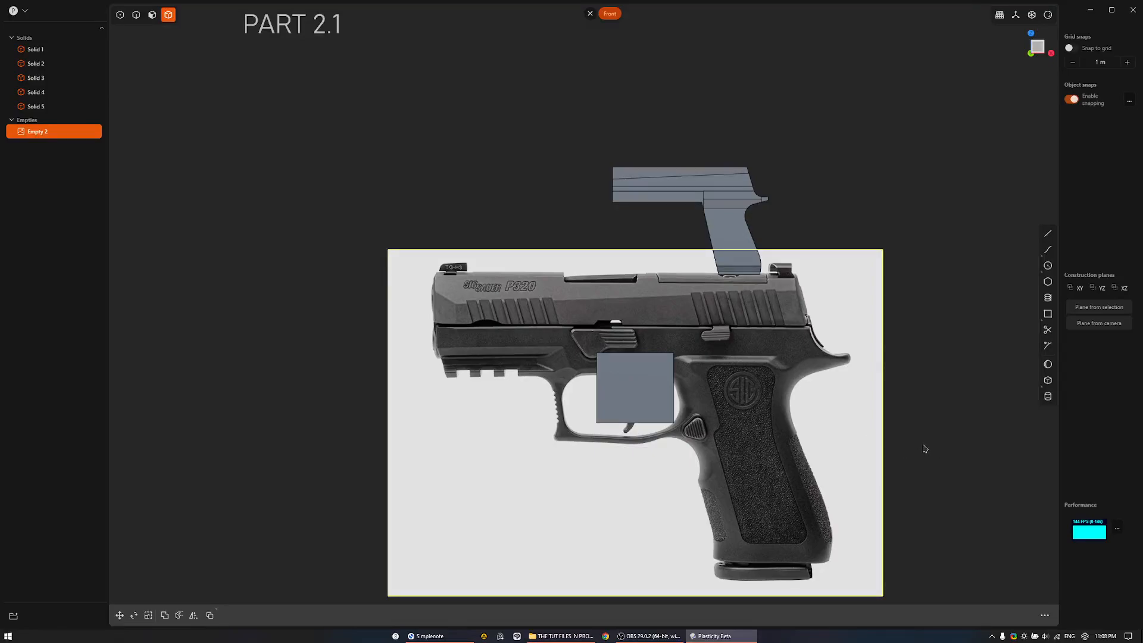
Move the side-view reference image about 2.2 m along Y so it stands behind the cube.
key("g")
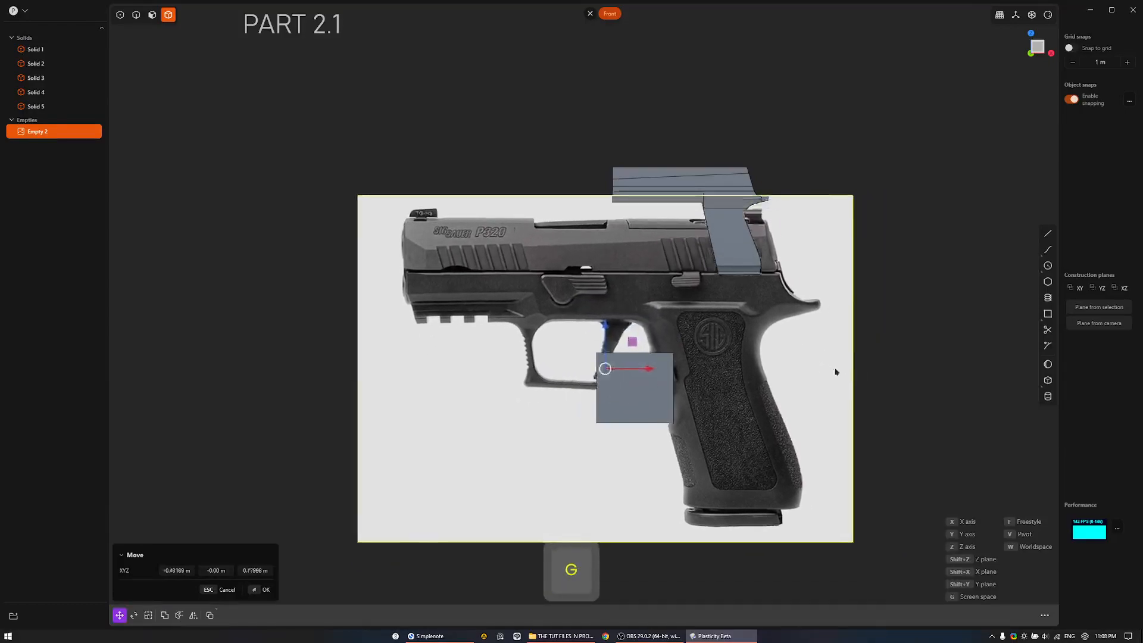
middle_click_drag(902, 390, 780, 428)
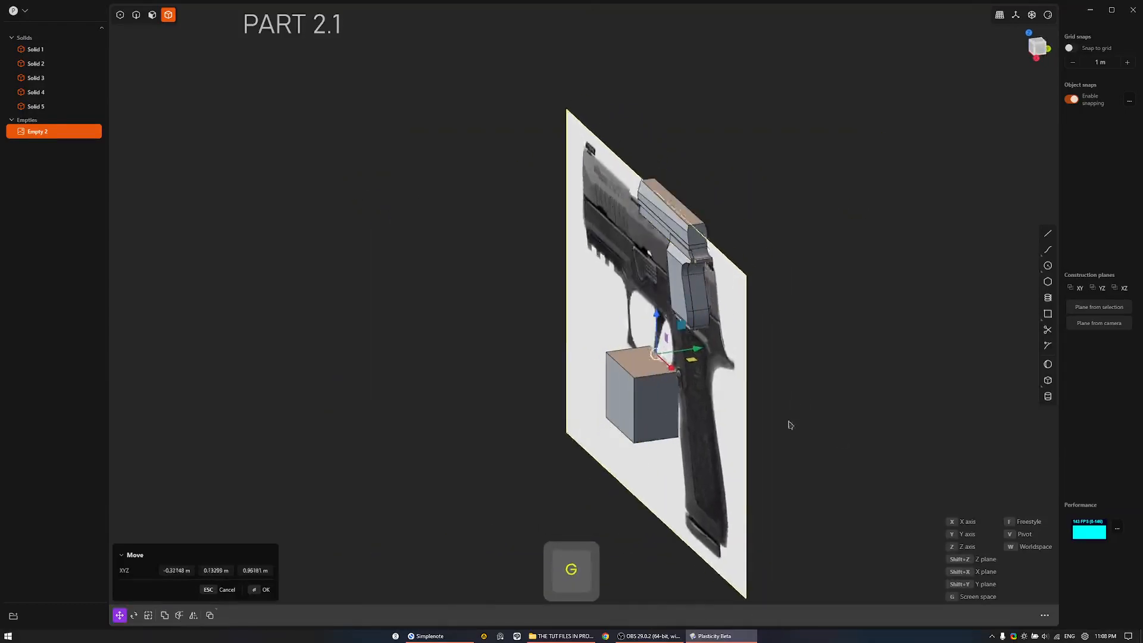
middle_click_drag(937, 419, 877, 403, "alt")
key("g")
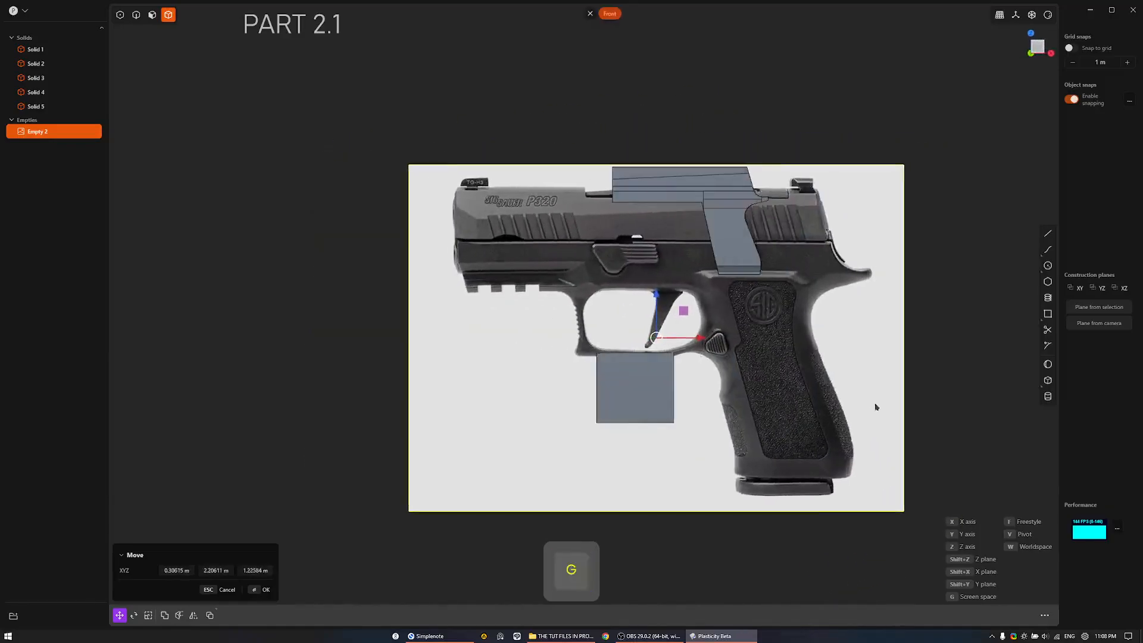
left_click(826, 461)
Scale down the side-view reference image and centre it behind the cube in the front view.
middle_click_drag(774, 439, 779, 392, "ctrl")
key("s")
left_click(545, 393)
middle_click_drag(566, 398, 668, 387, "shift")
key("g")
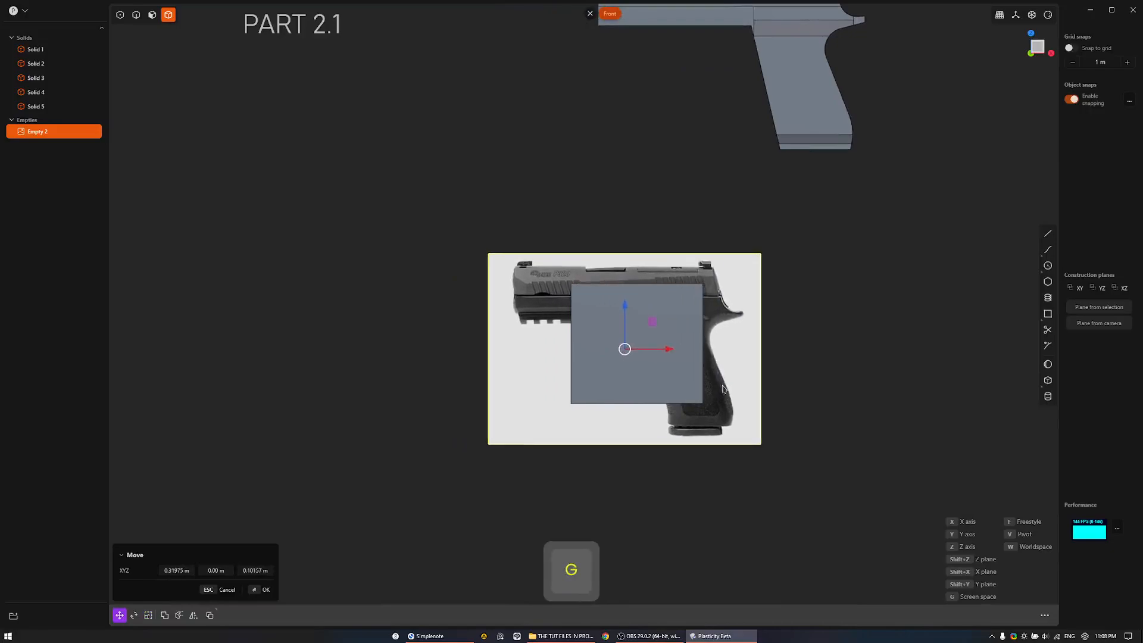
middle_click_drag(813, 393, 742, 434, "ctrl")
left_click(820, 406)
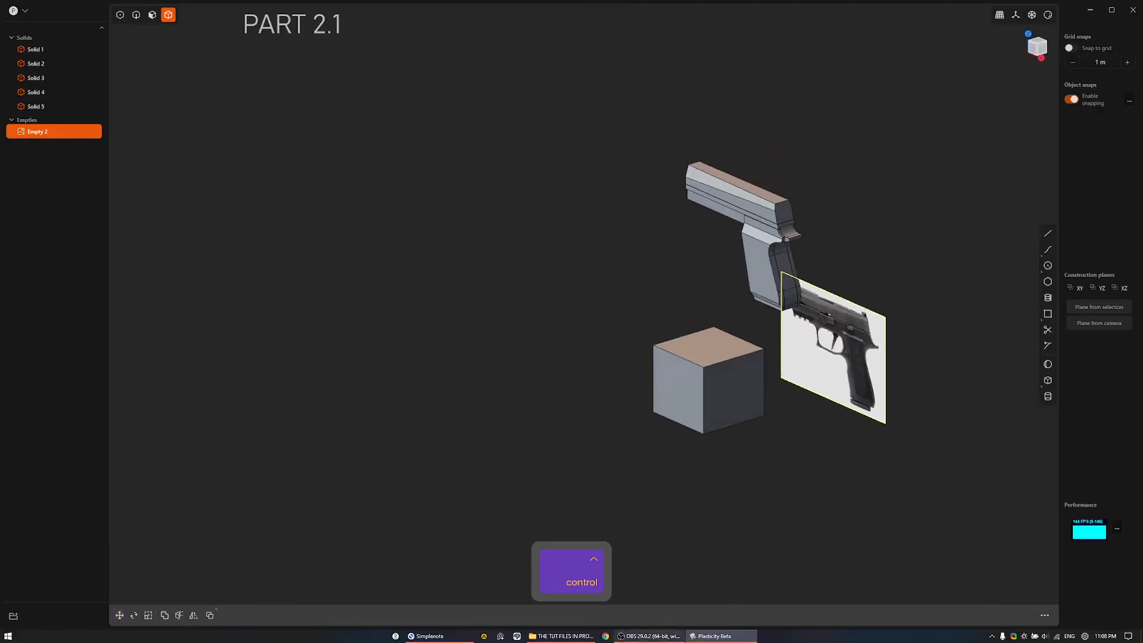
Try to import the pistol's rear-view image and rotate it about the Z axis.
left_click(564, 636)
left_click_drag(433, 346, 747, 445)
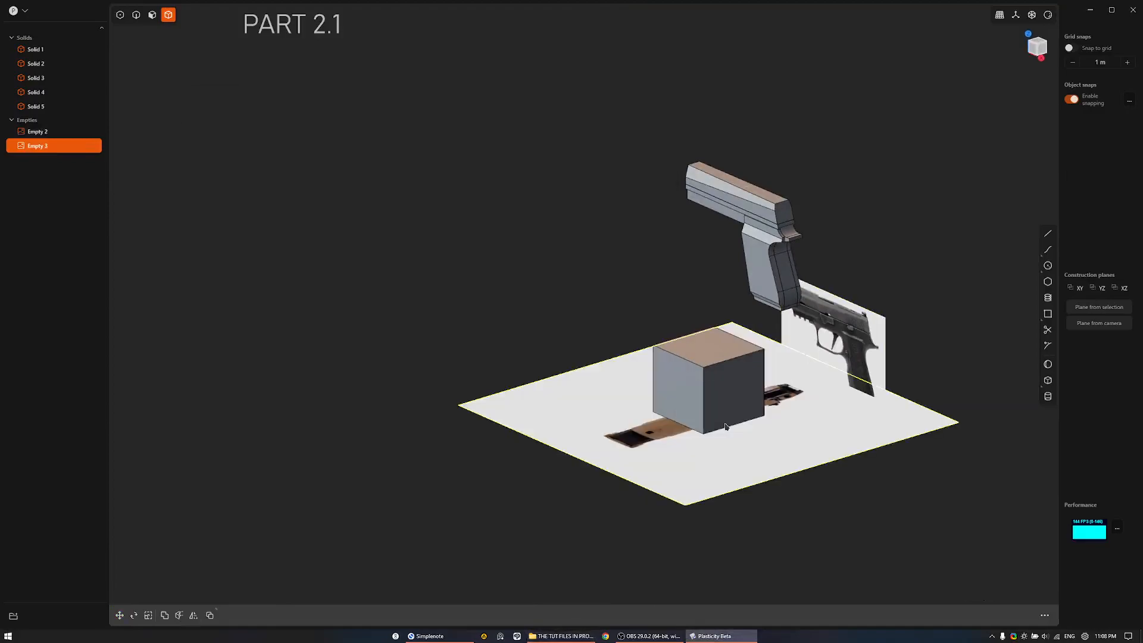
middle_click_drag(747, 445, 797, 463)
key("r")
key("z")
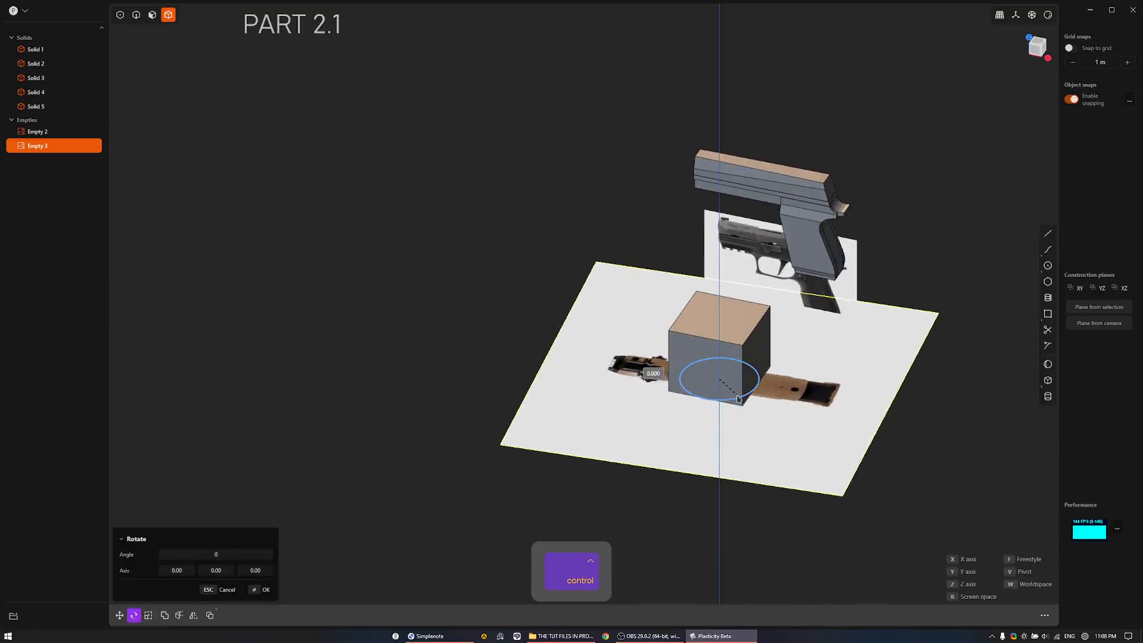
left_click(739, 401, "ctrl")
middle_click_drag(740, 402, 760, 509)
key("z")
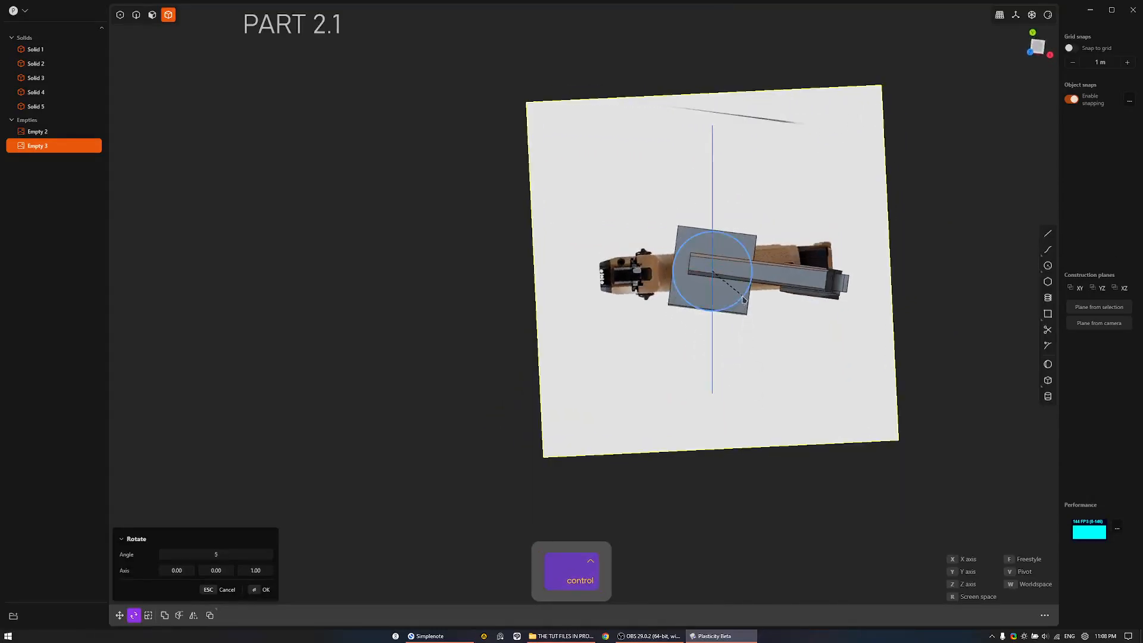
middle_click_drag(753, 314, 791, 358)
key("ctrl+z")
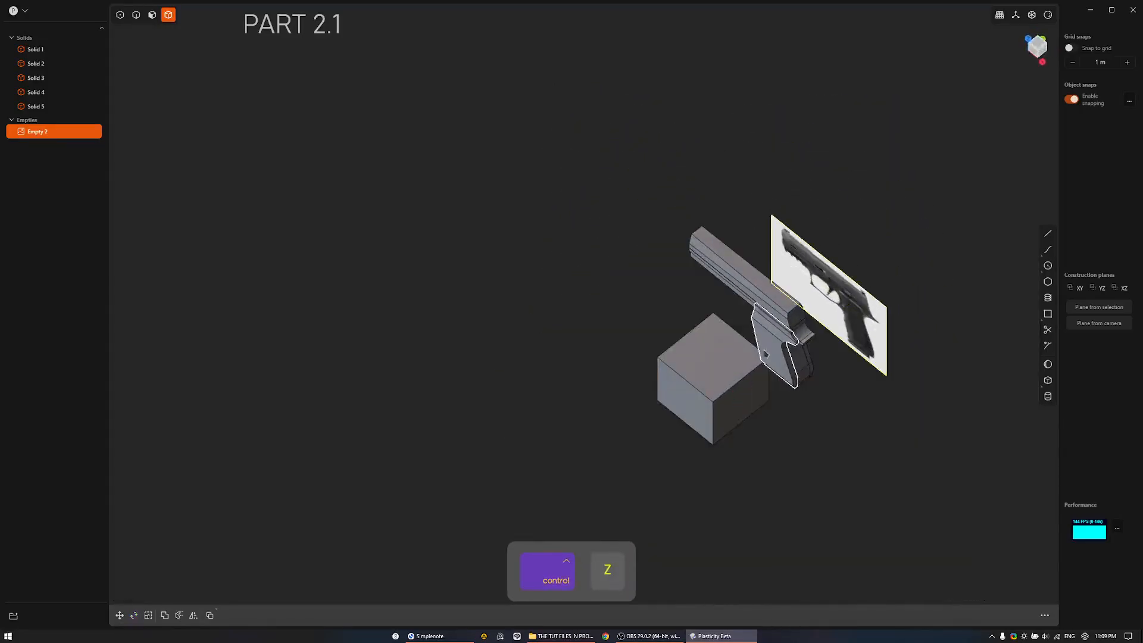
Import the pistol's rear-view image from the project folder and rotate it upright, facing along the X axis.
left_click(562, 636)
left_click_drag(435, 348, 829, 432)
middle_click_drag(774, 390, 801, 499)
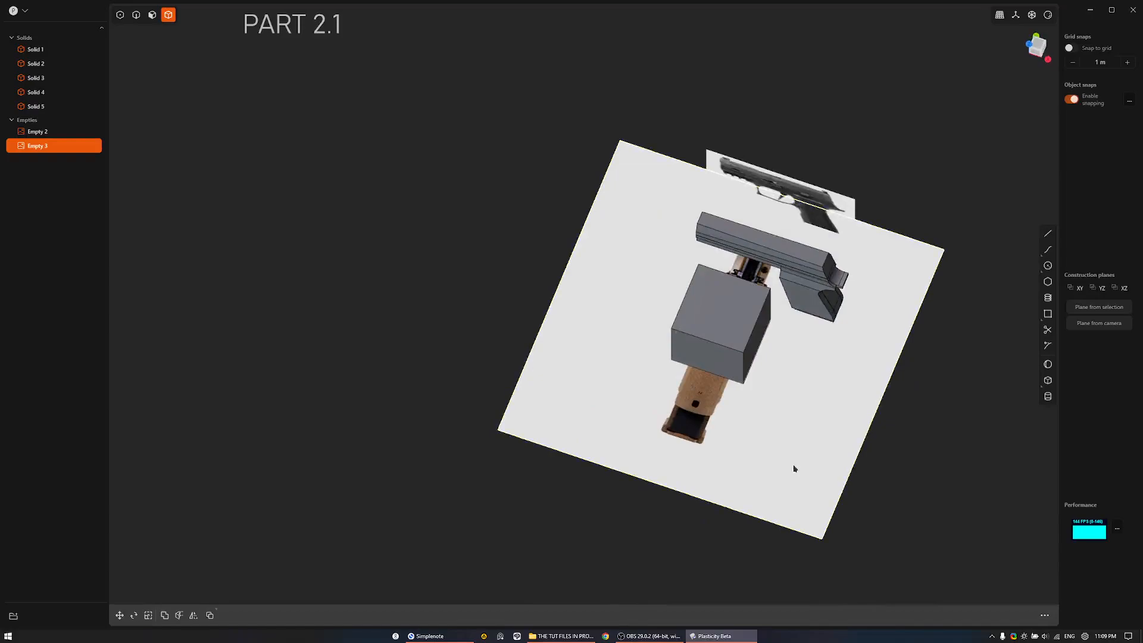
key("r")
key("ctrl")
middle_click_drag(788, 332, 747, 363)
left_click_drag(748, 364, 756, 399, "ctrl")
right_click(800, 414)
middle_click_drag(800, 431, 795, 409)
Move the rear-view reference image in the negative X direction so it stands beside the cube.
key("g")
key("g")
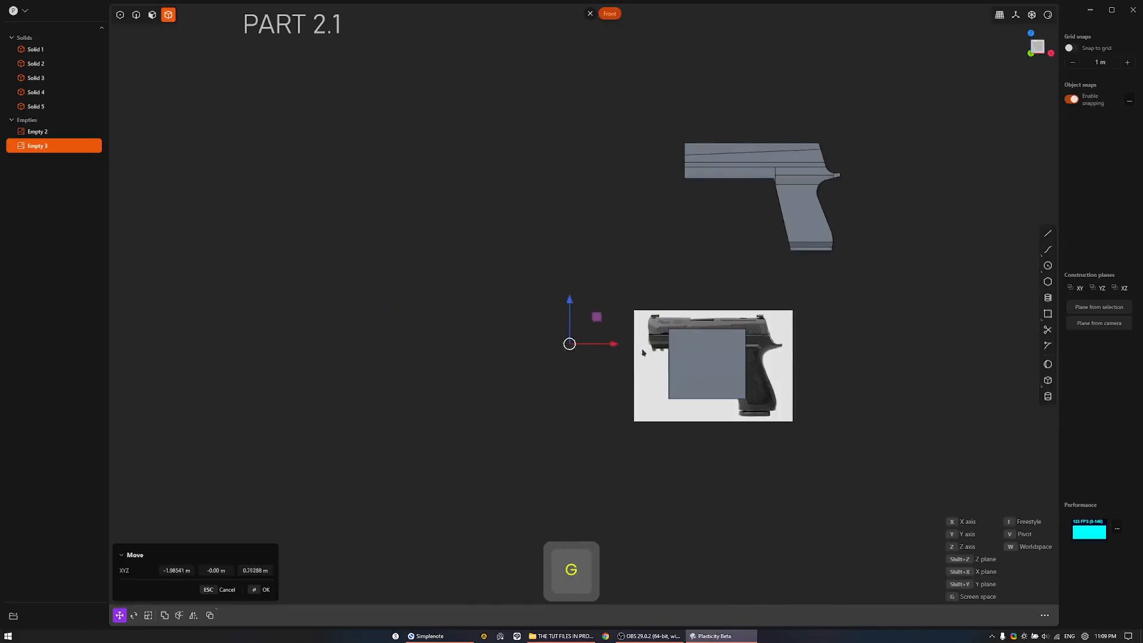
middle_click_drag(667, 351, 598, 377)
middle_click_drag(826, 477, 746, 320, "shift")
right_click(614, 446)
left_click(654, 411)
Set the side-view reference image's material to Front depth with 0.50 opacity.
left_click(624, 321)
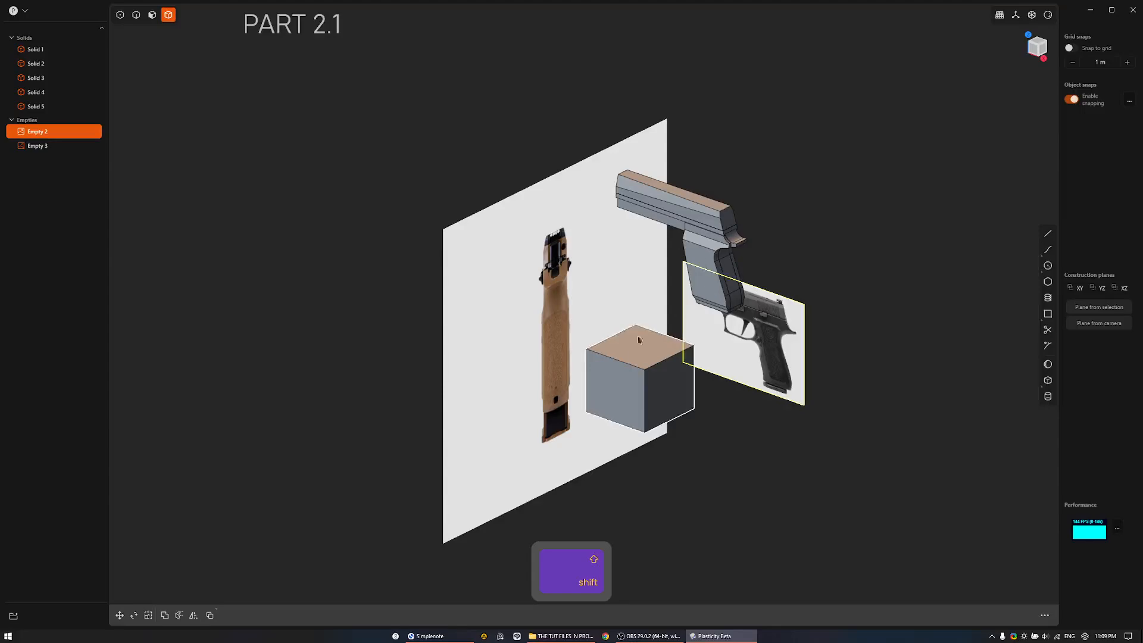
middle_click_drag(607, 394, 661, 441)
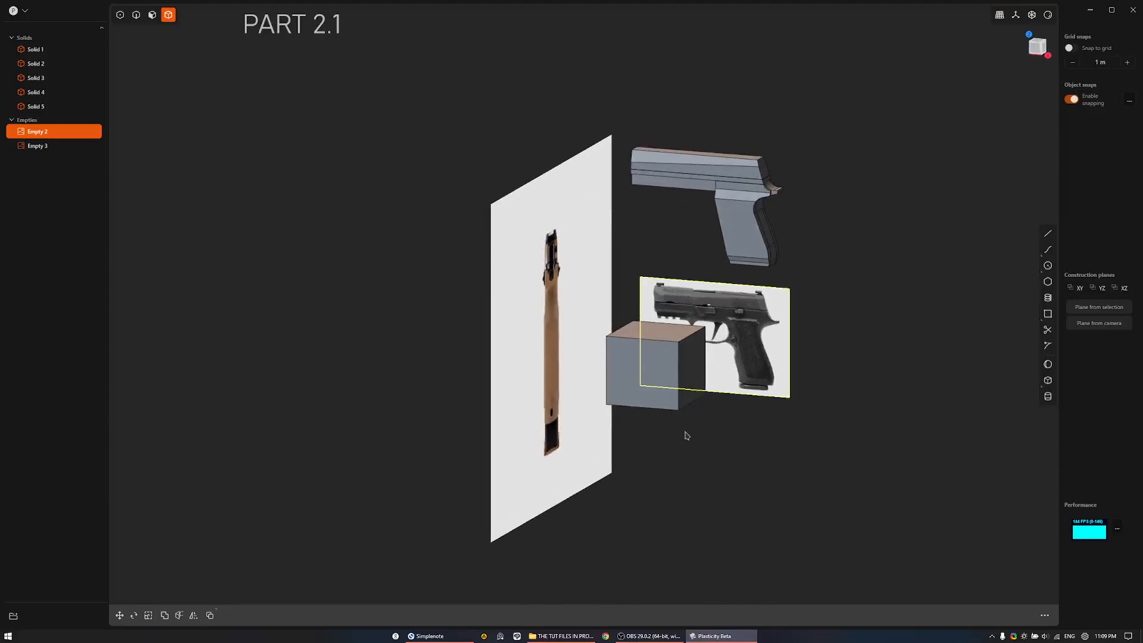
middle_click_drag(665, 436, 678, 441, "shift")
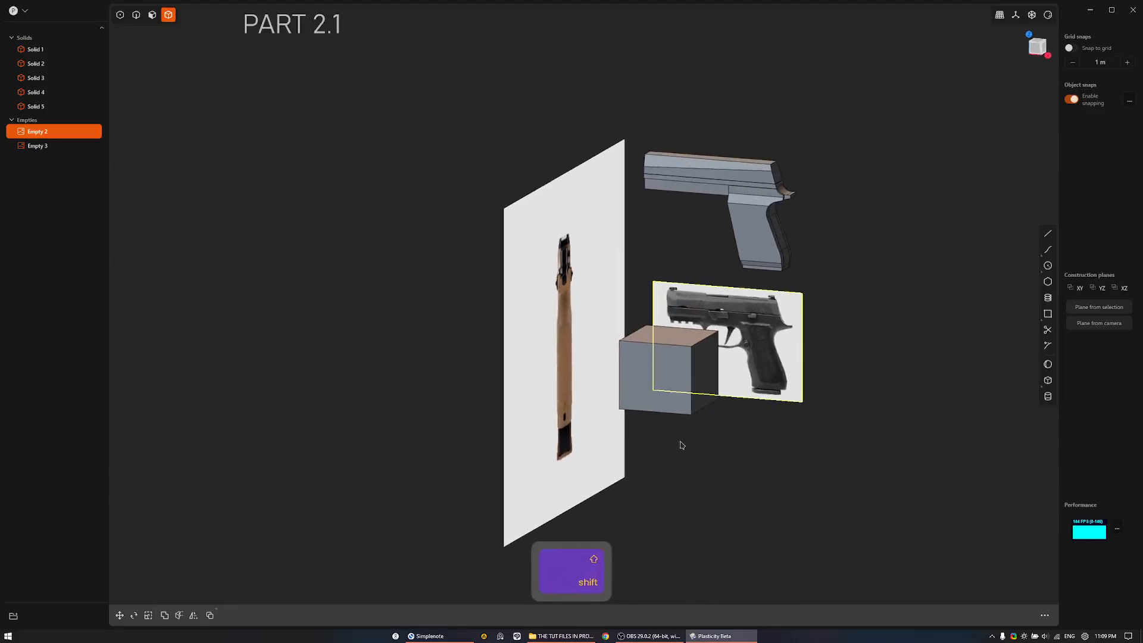
left_click(850, 490)
left_click(766, 360)
key("m")
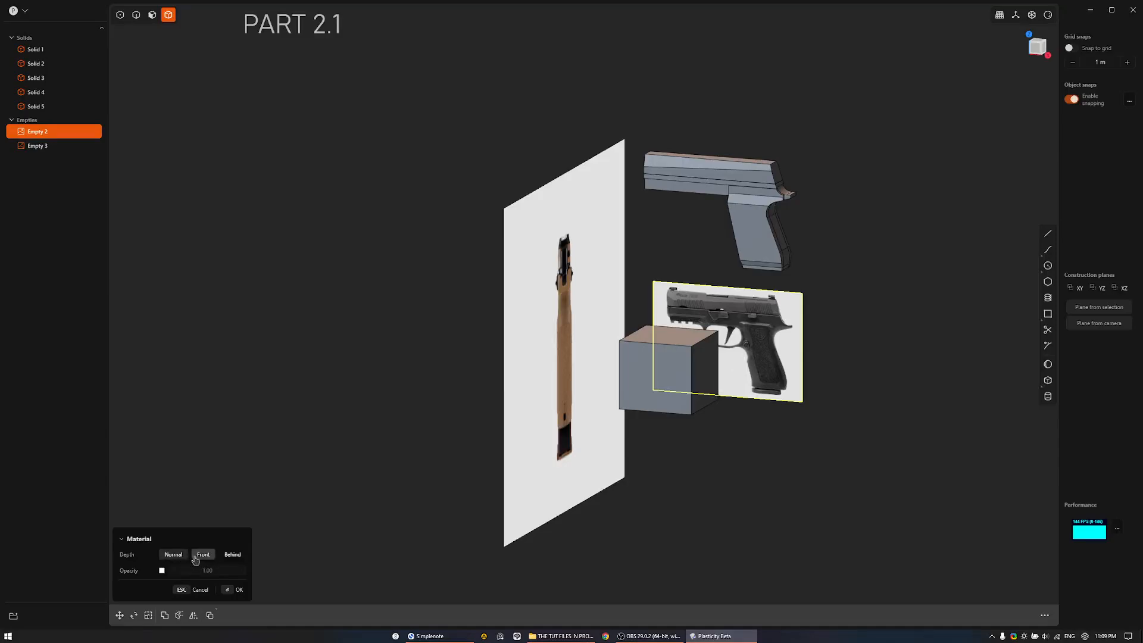
left_click(162, 571)
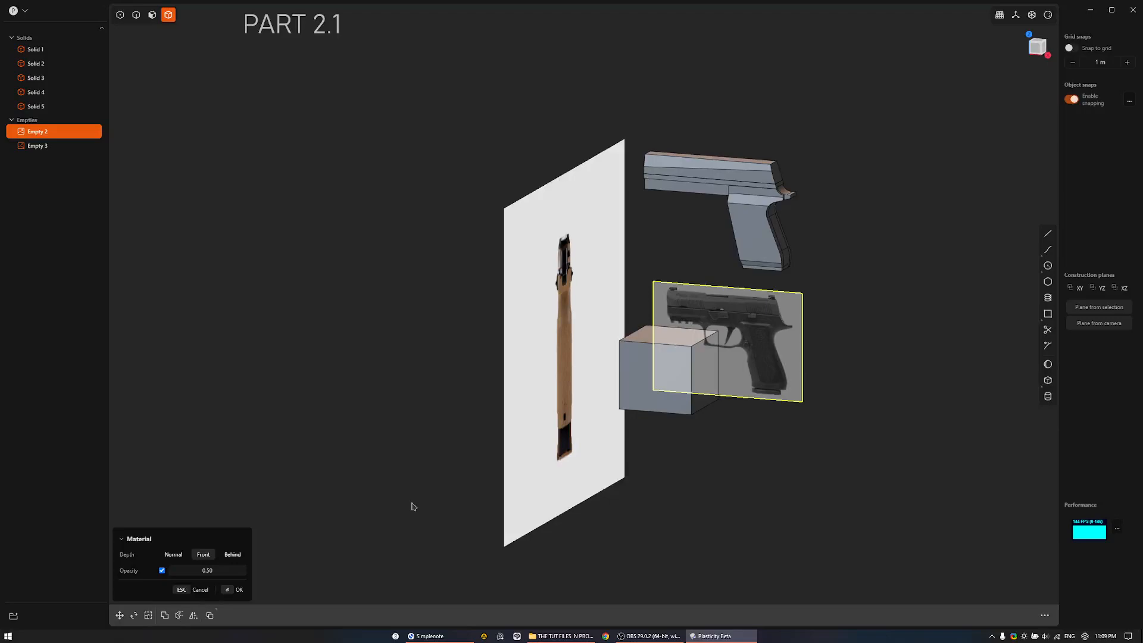
key("Return")
left_click(463, 506)
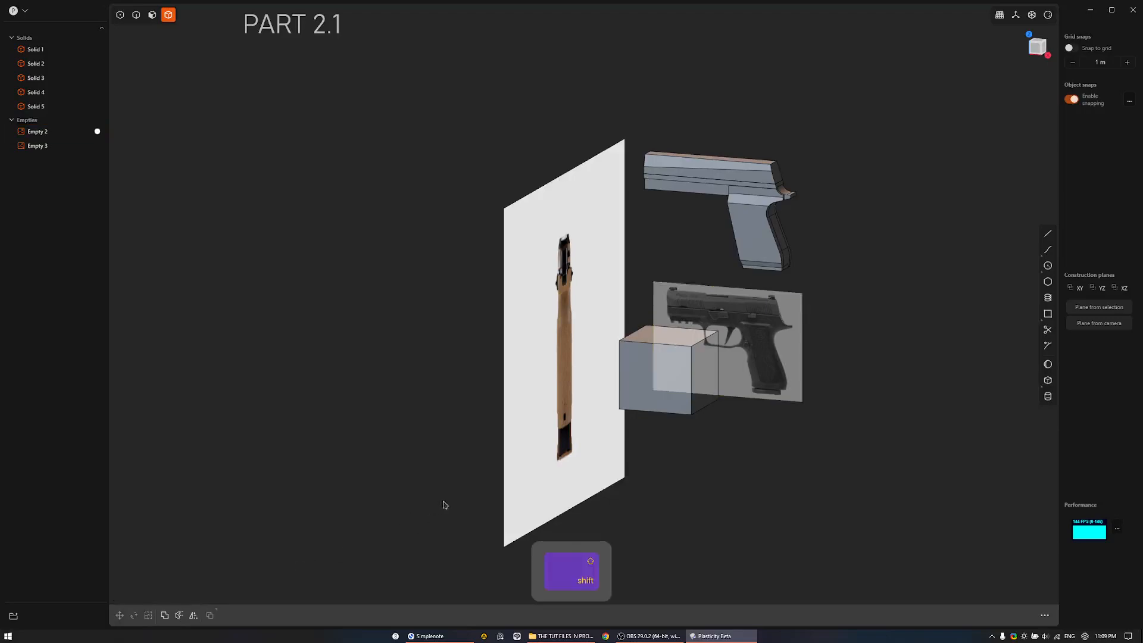
Make the rear-view reference image see-through in the same way and clear the selection.
middle_click_drag(446, 502, 288, 418, "shift")
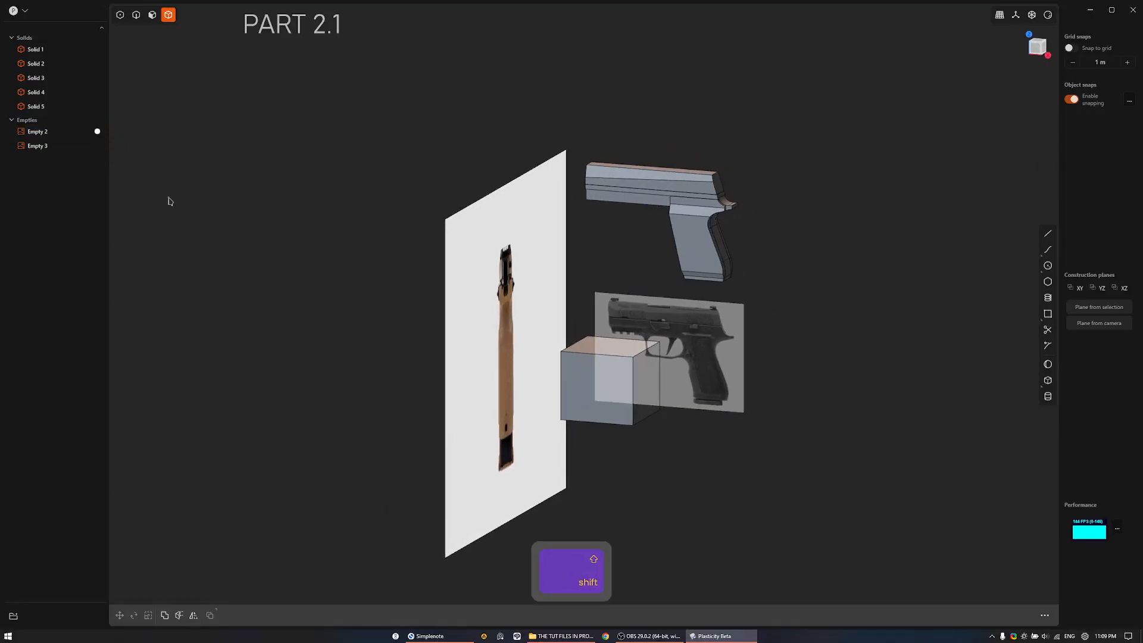
left_click(528, 409)
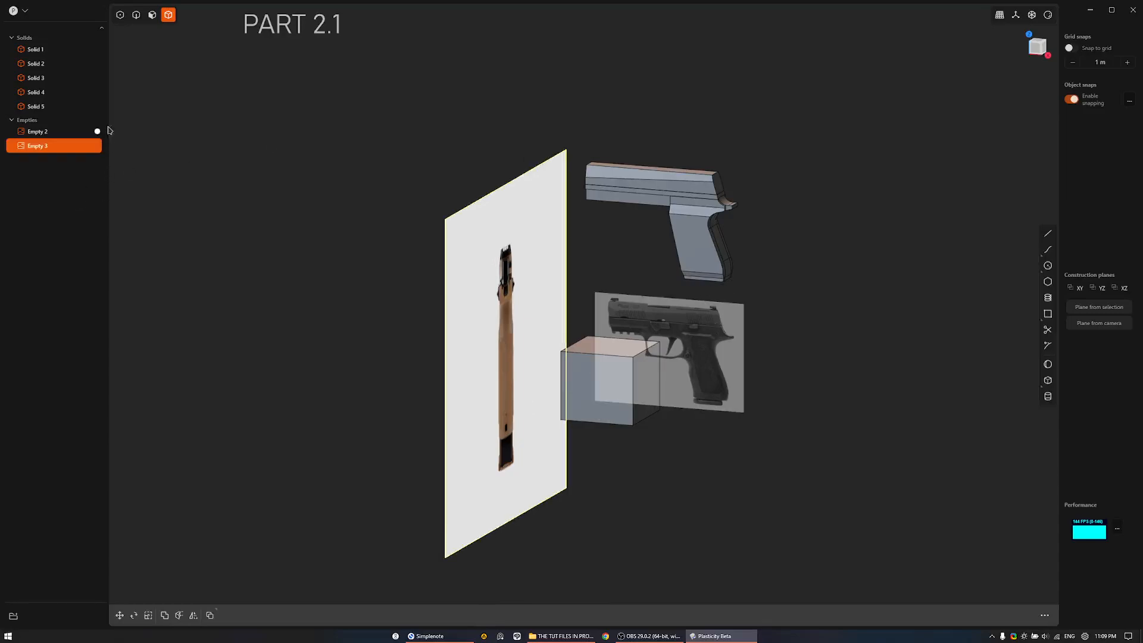
left_click(96, 146)
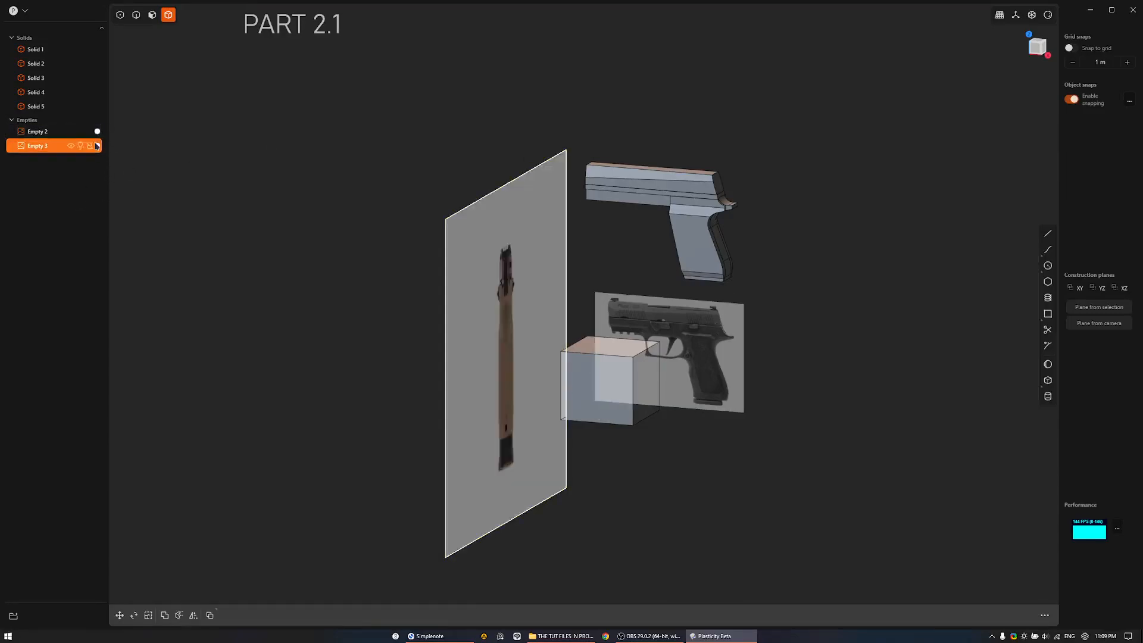
left_click(149, 133)
Move the cube about 0.41 m along X and 0.21 m along Z over the side-view pistol's rear half.
mouse_move(391, 190)
middle_mouse_down("shift")
mouse_move(291, 171)
mouse_move(382, 205)
middle_mouse_up("shift")
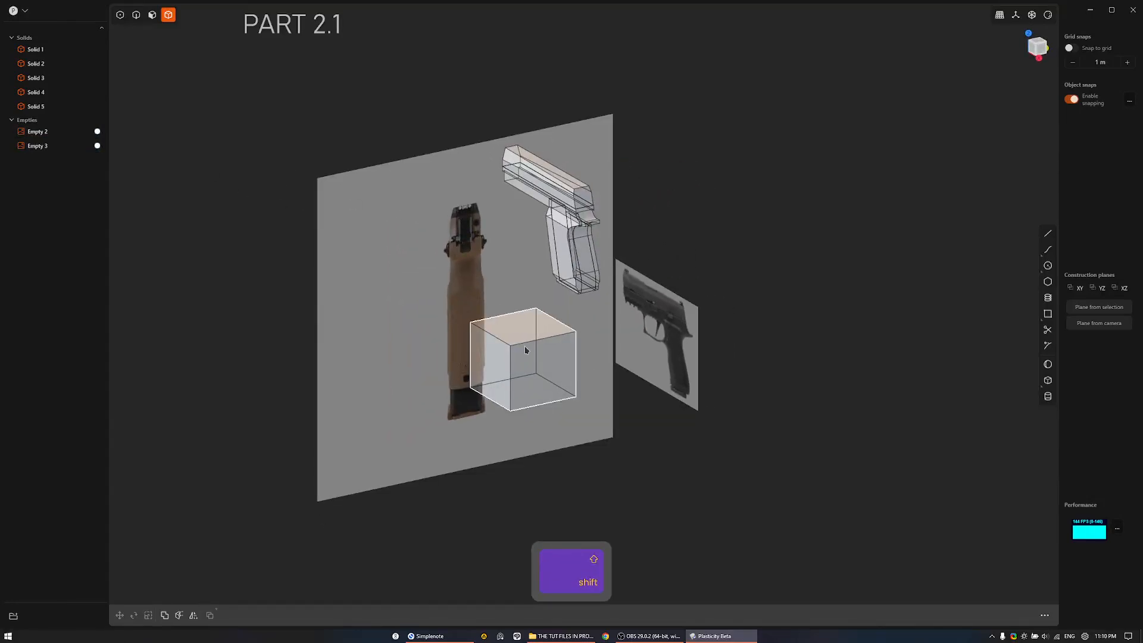
left_click(543, 367)
middle_click_drag(564, 328, 638, 320, "alt")
scroll(607, 342, "up", 5)
key("g")
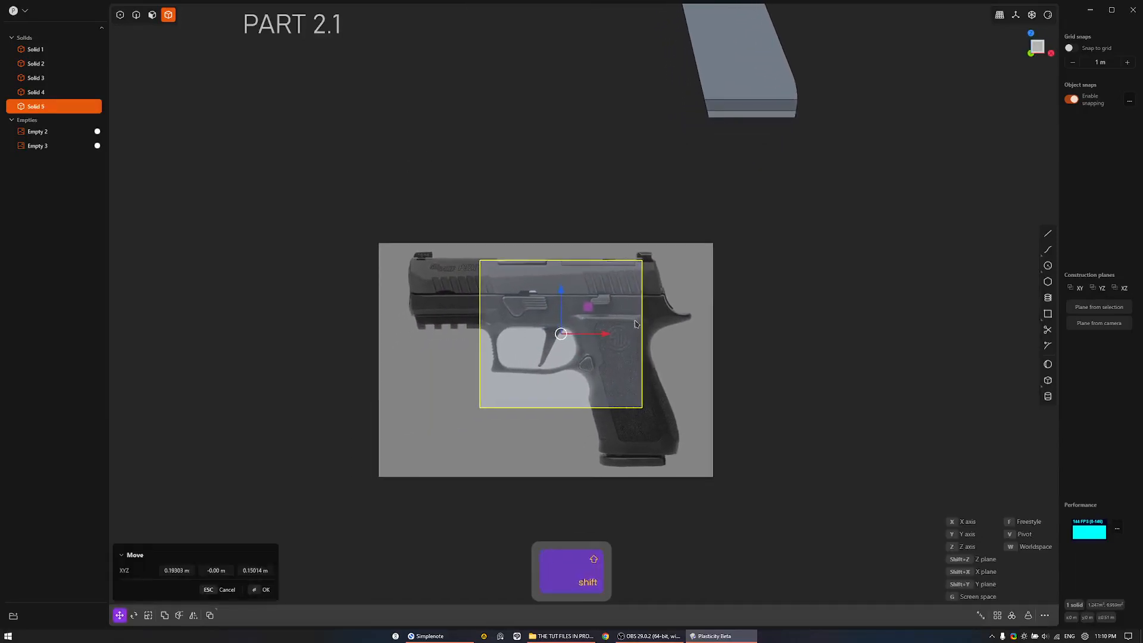
scroll(600, 274, "up", 3)
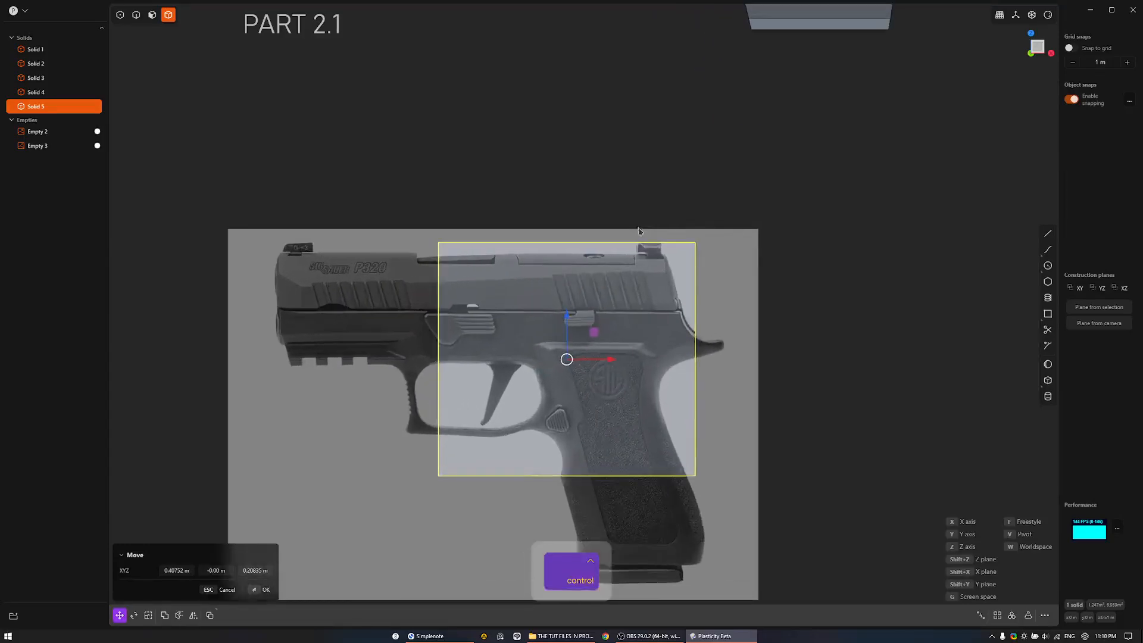
middle_click_drag(651, 366, 651, 278, "shift")
key("3")
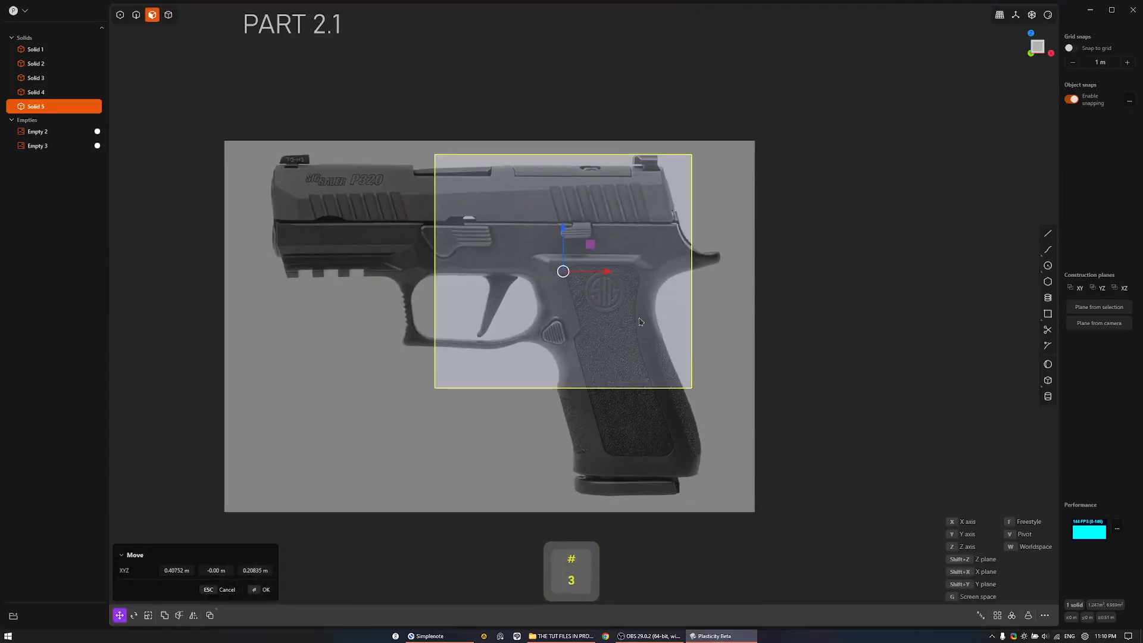
left_click(890, 342)
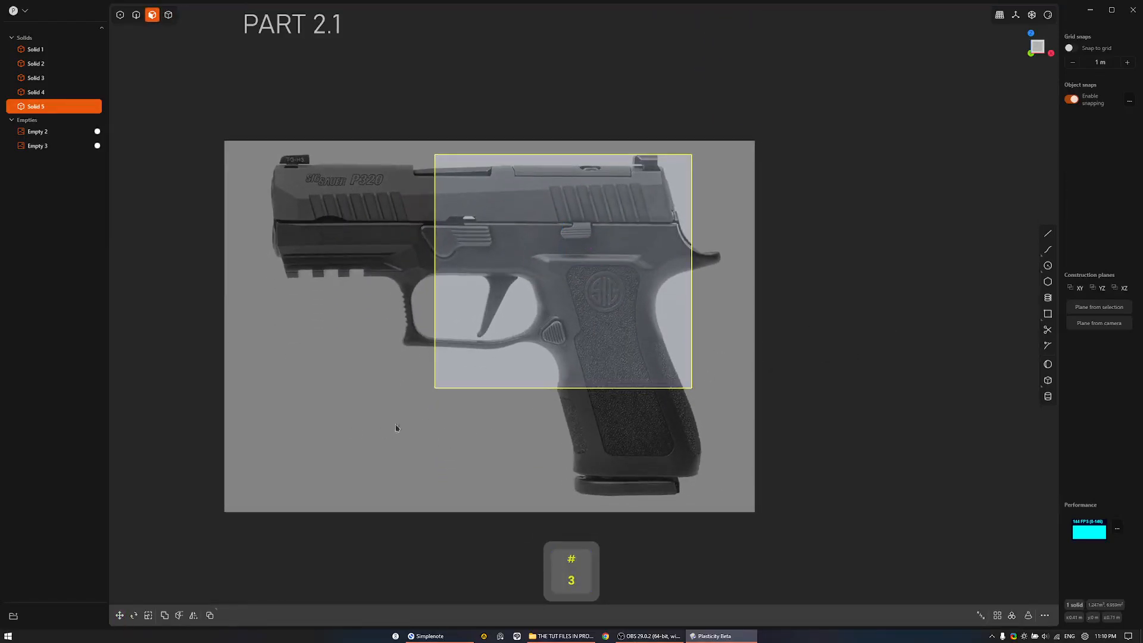
Move the box's bottom face down about 0.39 m to the base of the pistol's grip in the side view.
left_click_drag(384, 429, 898, 339)
middle_click_drag(753, 422, 754, 384, "shift")
key("g")
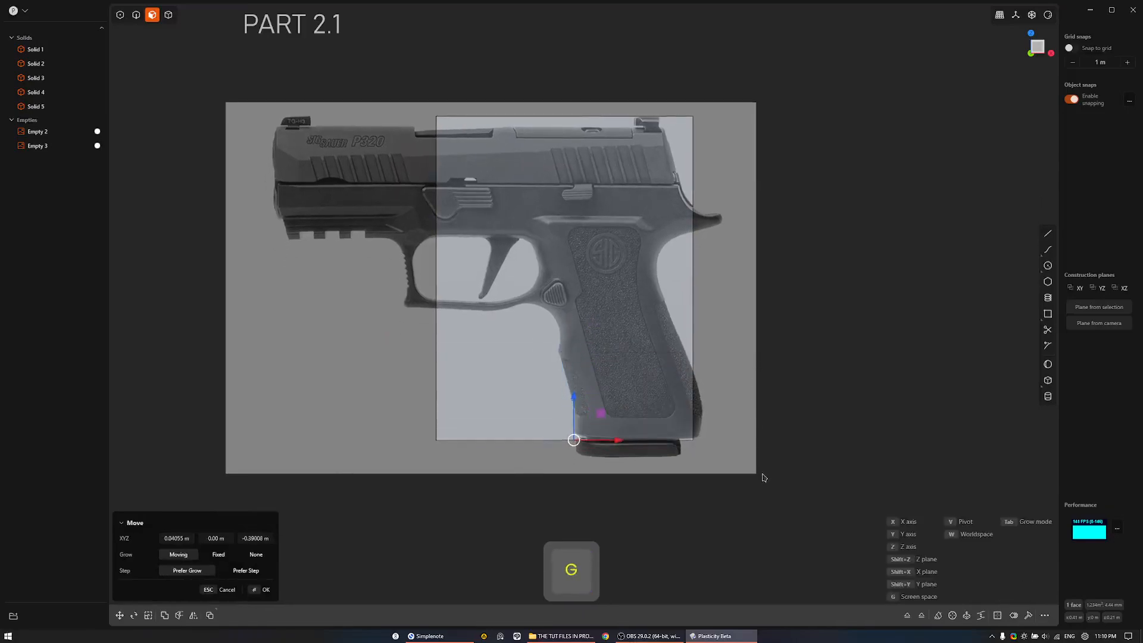
left_click(762, 474)
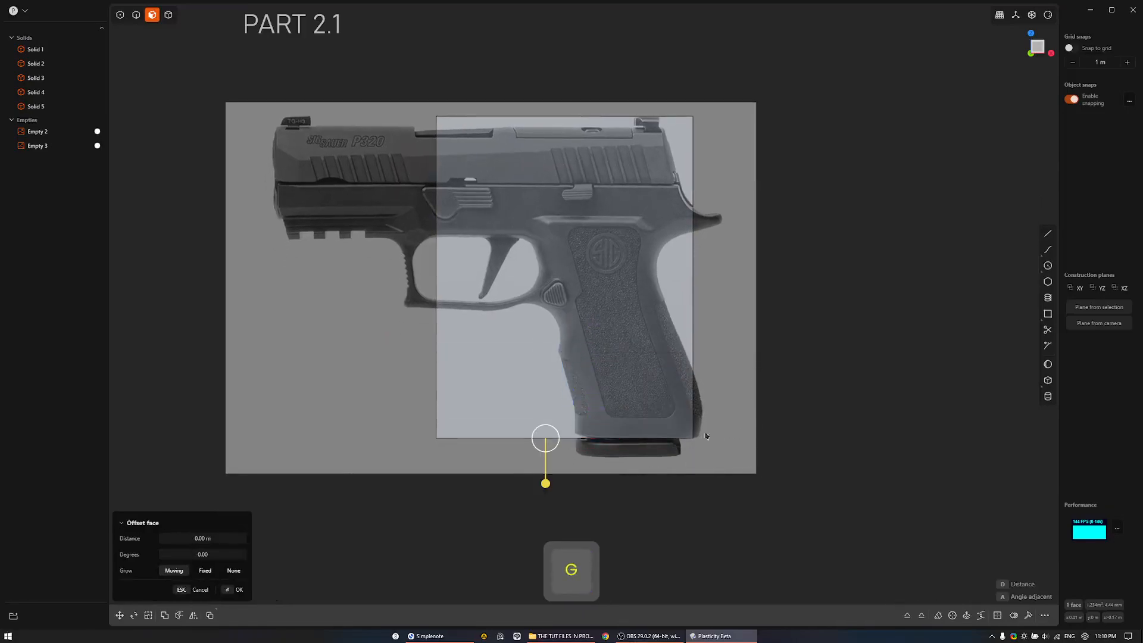
Compare the box with the rear-view and side-view reference images from straight and angled viewpoints.
middle_click_drag(656, 437, 818, 414, "ctrl")
scroll(654, 444, "down", 3, "ctrl")
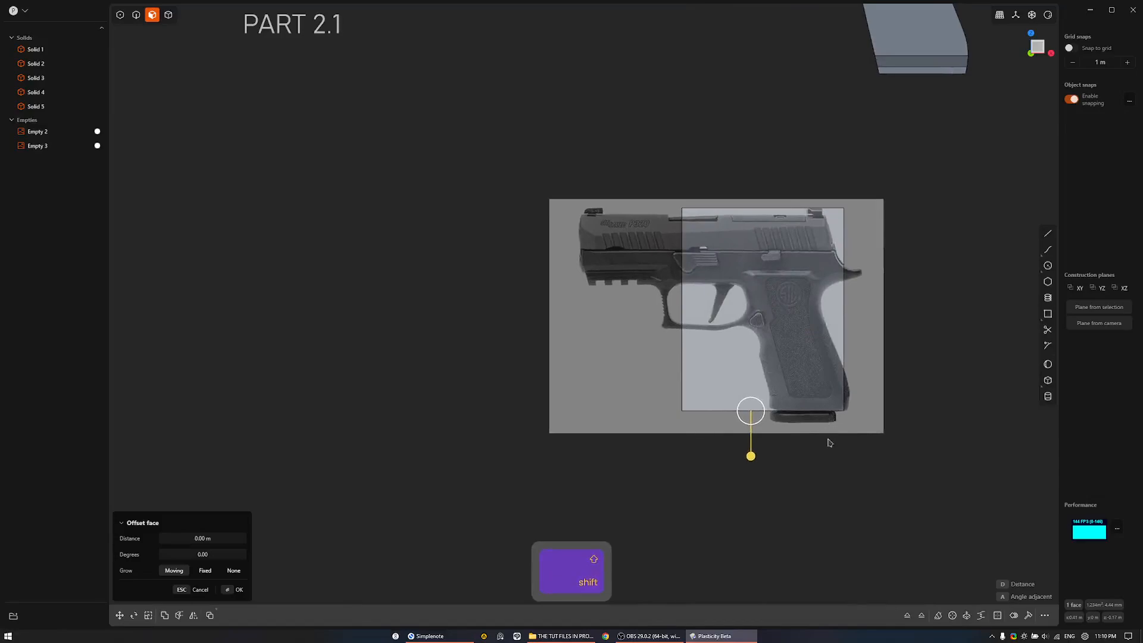
right_click(829, 441)
scroll(834, 452, "down", 3, "ctrl")
middle_click_drag(894, 390, 785, 396, "alt")
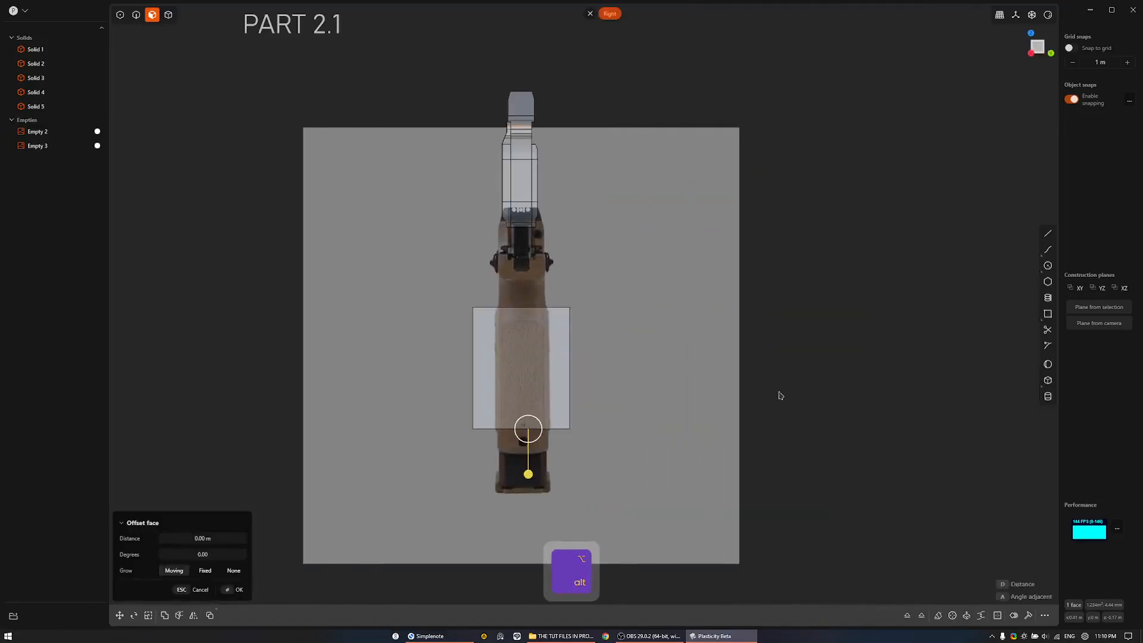
middle_click_drag(687, 383, 550, 220, "shift")
middle_click_drag(550, 220, 668, 298)
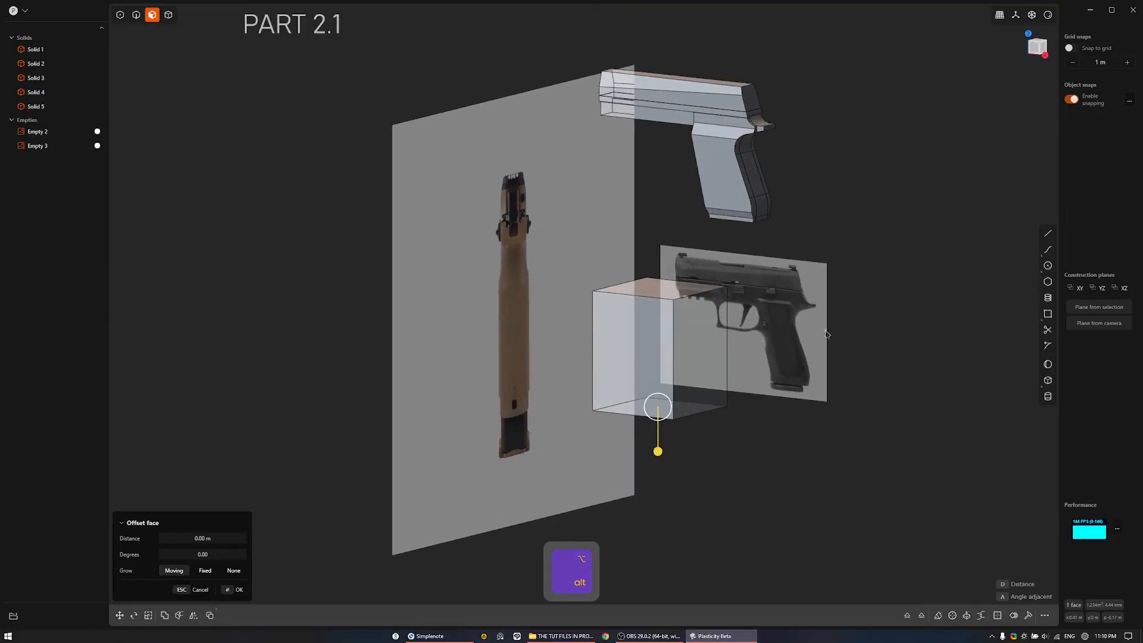
middle_click_drag(827, 334, 877, 313, "alt")
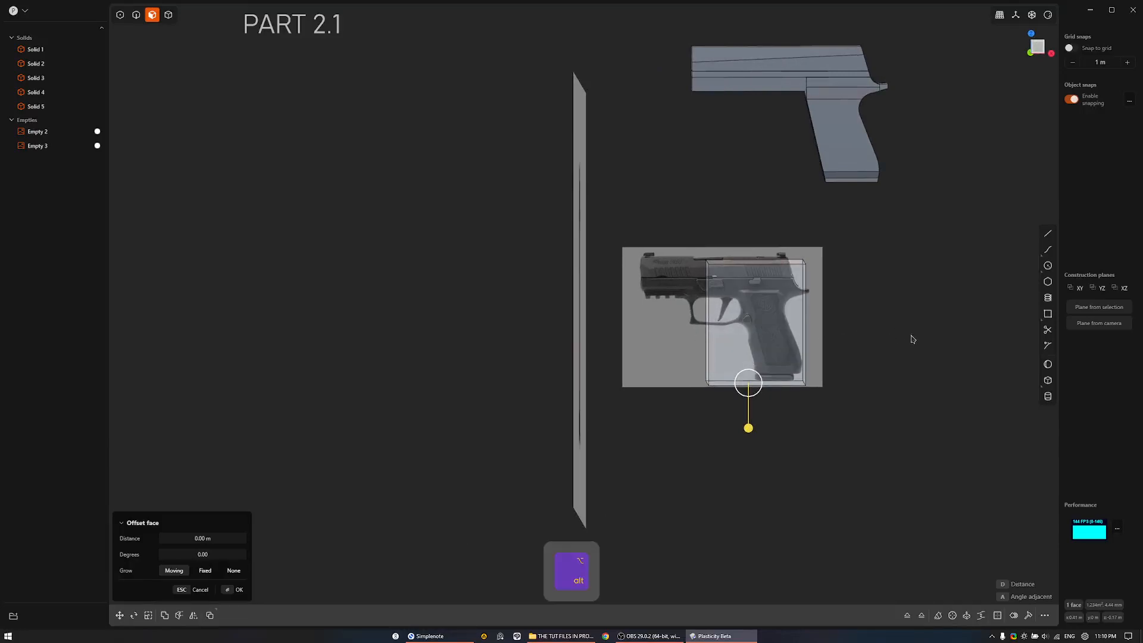
middle_click_drag(916, 312, 719, 357, "alt")
Enable all selection types and move the rear-view reference image down along Z until the pistol's top meets the box's top edge.
key("3")
left_click(683, 250)
key("2")
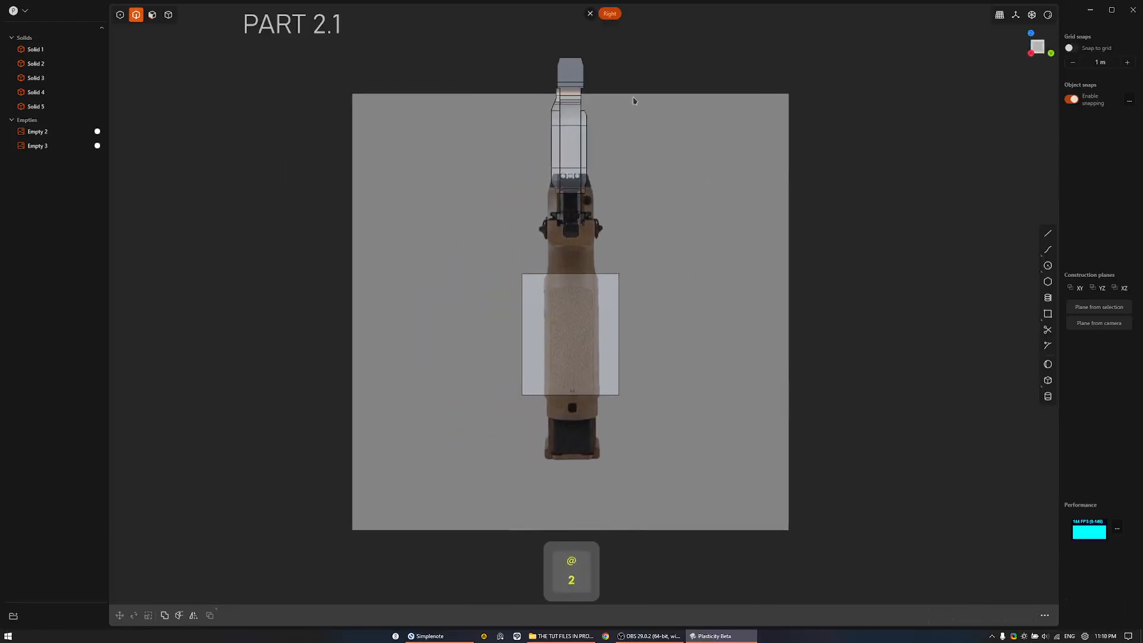
key("4")
key("5")
left_click(640, 122)
middle_click_drag(633, 99, 722, 145, "shift")
key("g")
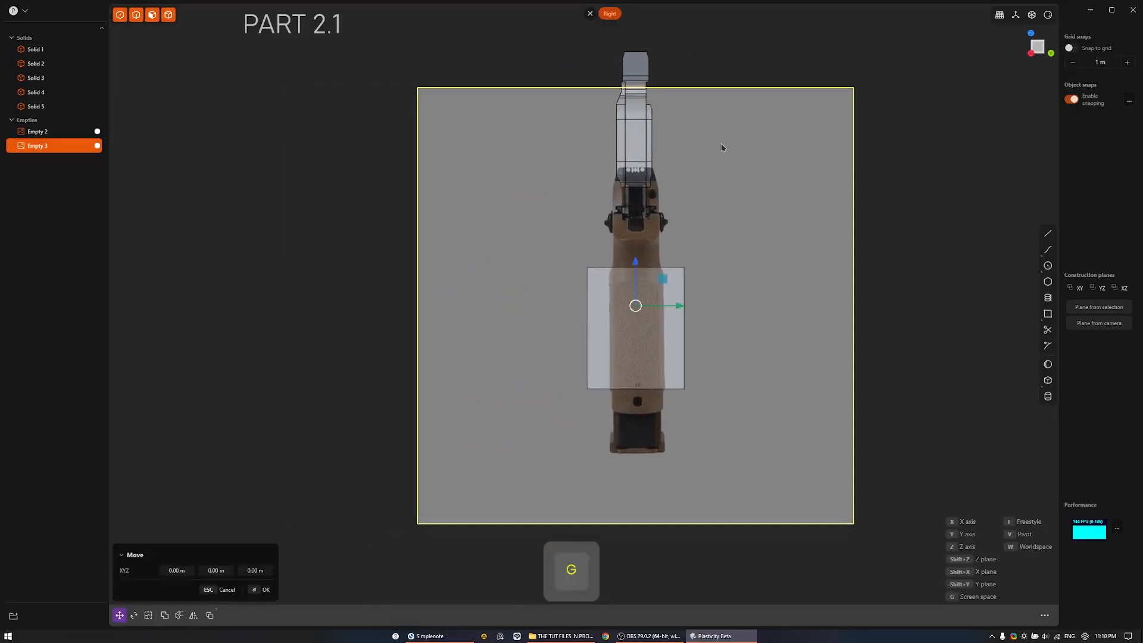
key("Escape")
key("g")
left_click_drag(635, 263, 622, 365)
left_click(622, 364)
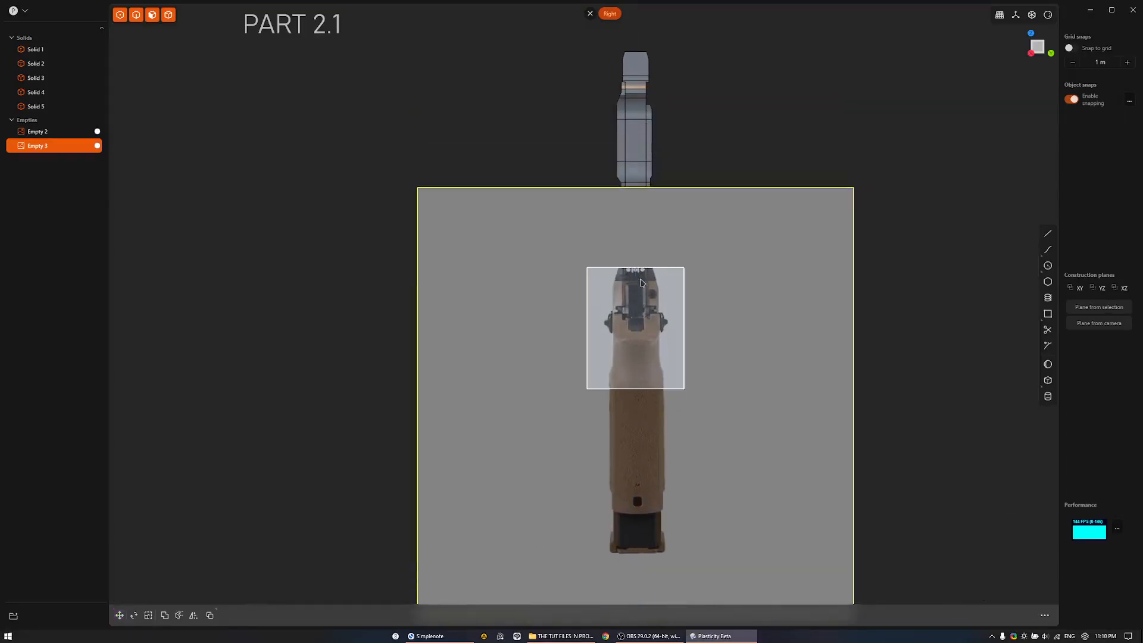
Scale the rear-view reference image uniformly to about 0.50, pivoting at the pistol's top, so its height matches the box.
key("s")
scroll(647, 238, "up", 3)
scroll(646, 242, "down", 3)
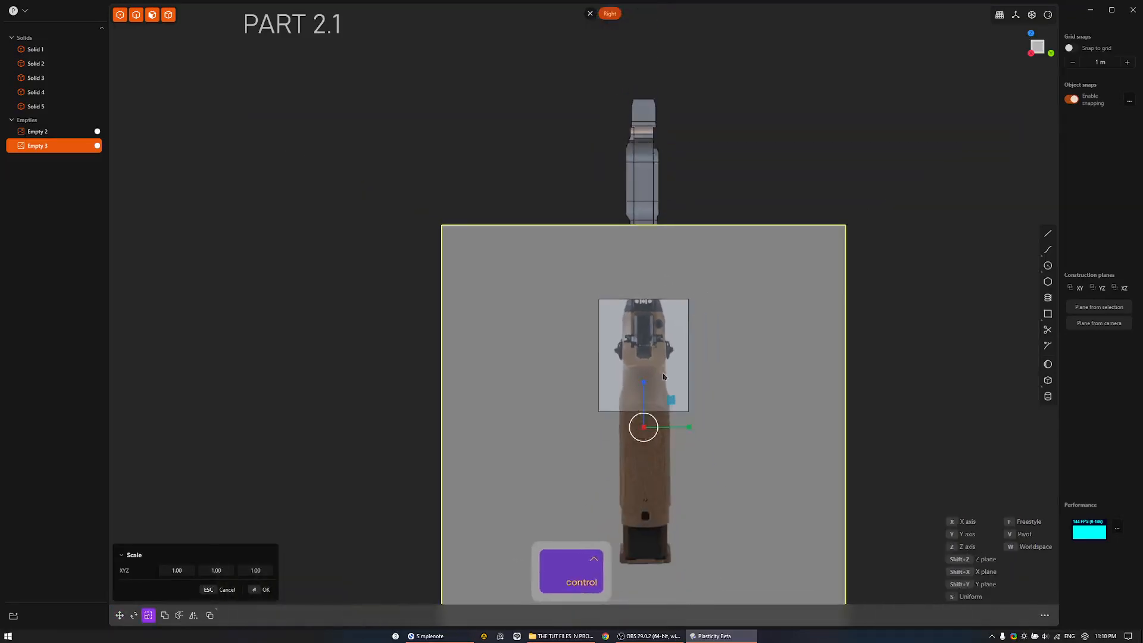
key("v")
left_click(639, 236)
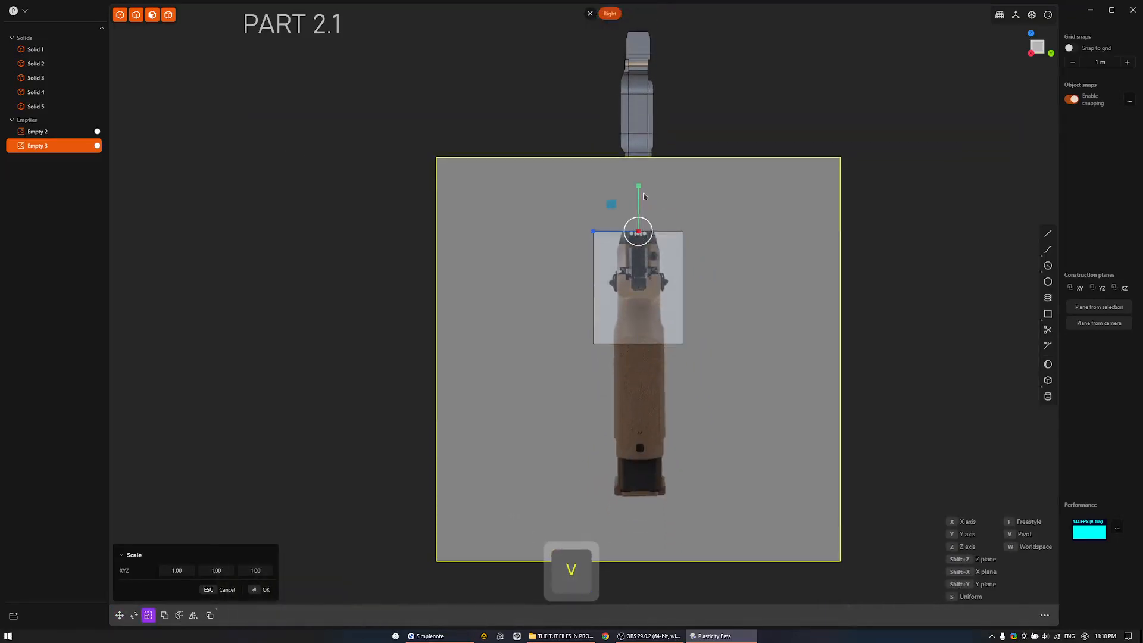
scroll(642, 233, "up", 3)
key("s")
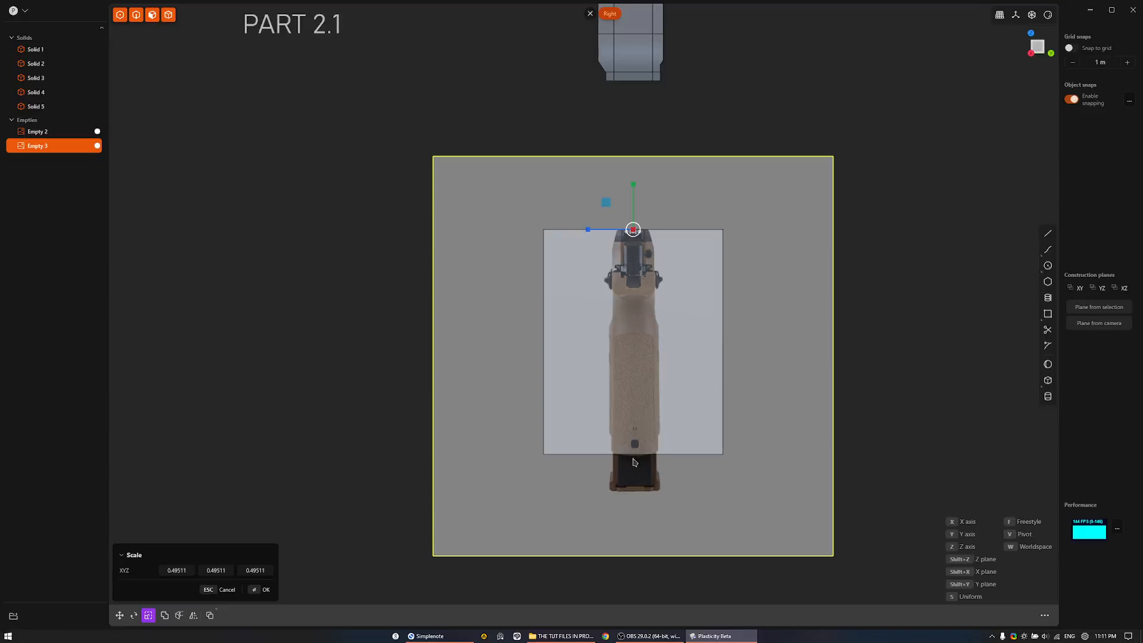
scroll(634, 462, "up", 4, "ctrl")
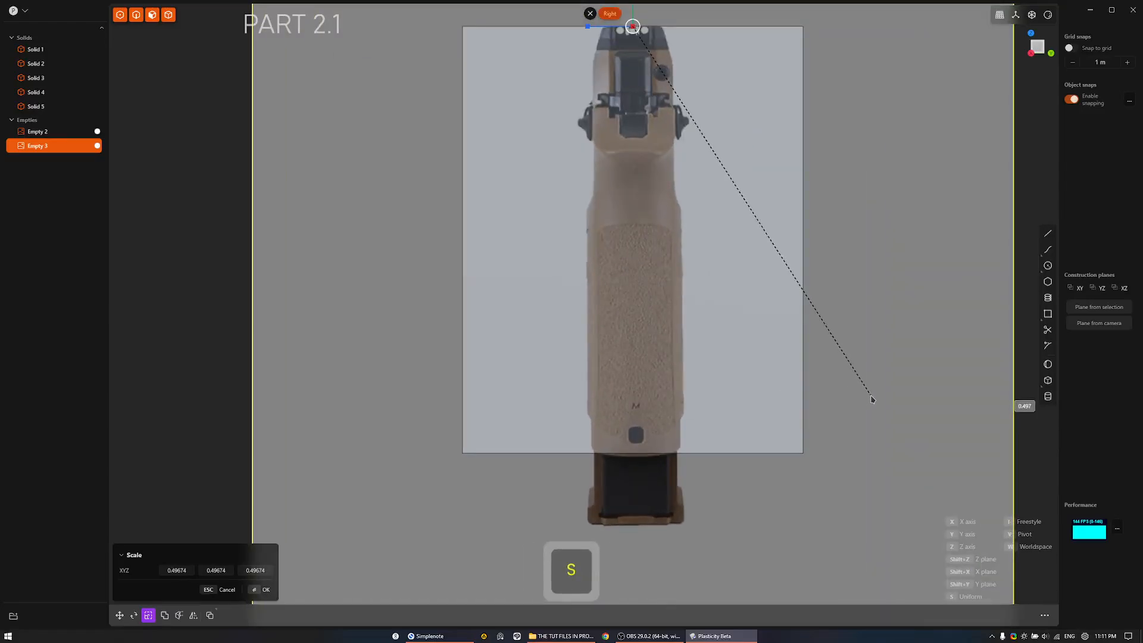
scroll(784, 359, "down", 5, "ctrl")
left_click(791, 449)
Move the rear-view reference image about 1.27 m in the negative X direction, clear of the box.
middle_click_drag(684, 416, 592, 441, "shift")
left_click(810, 462)
middle_click_drag(811, 462, 779, 475)
left_click(685, 459)
key("g")
left_click_drag(727, 349, 602, 331)
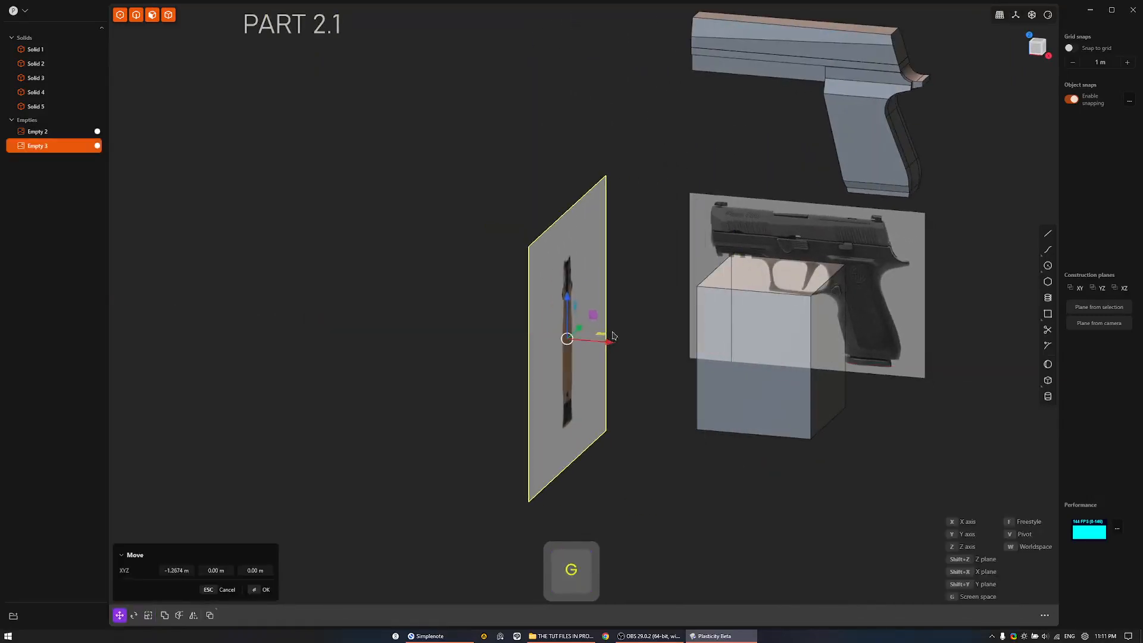
Examine the box's position against both reference images from several angles.
middle_click_drag(646, 268, 553, 203, "shift")
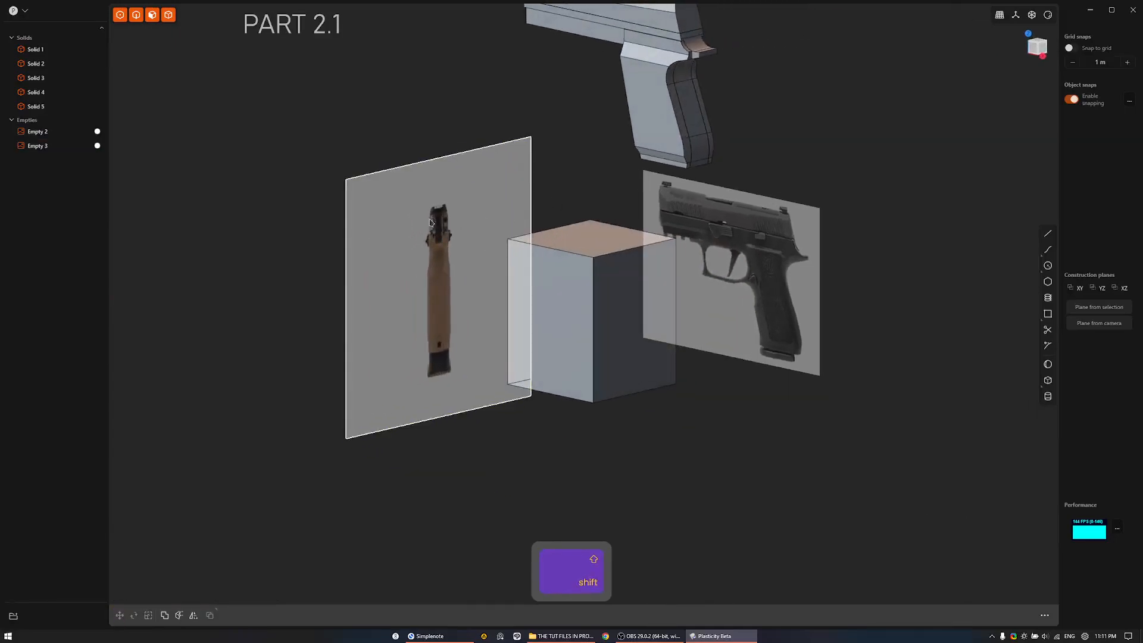
middle_click_drag(380, 284, 515, 391, "shift")
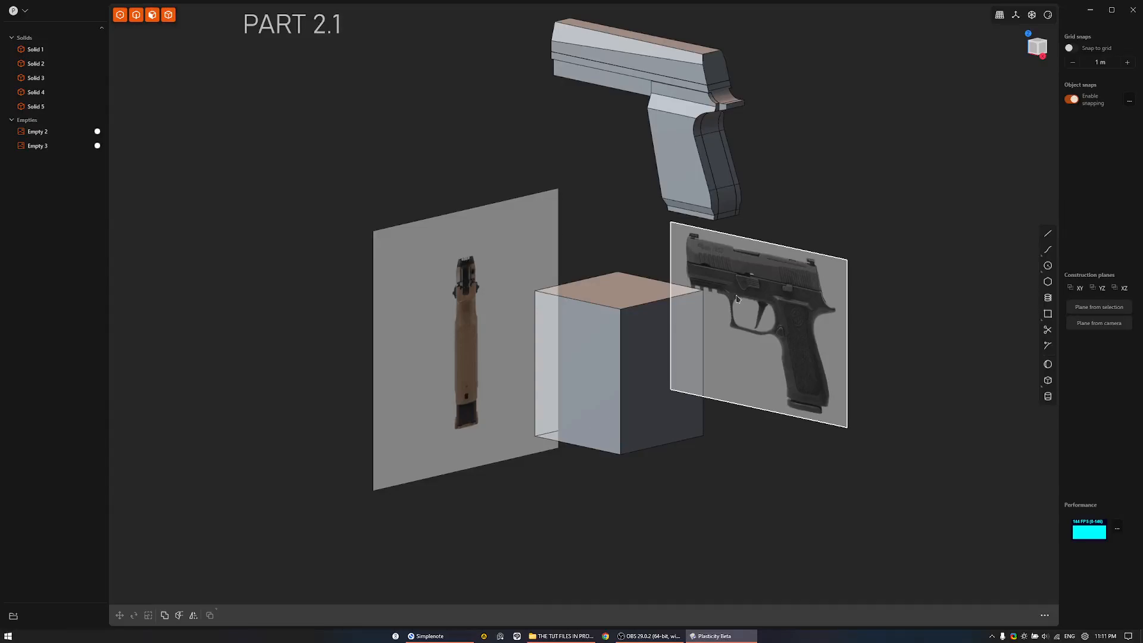
middle_click_drag(626, 334, 625, 389, "shift")
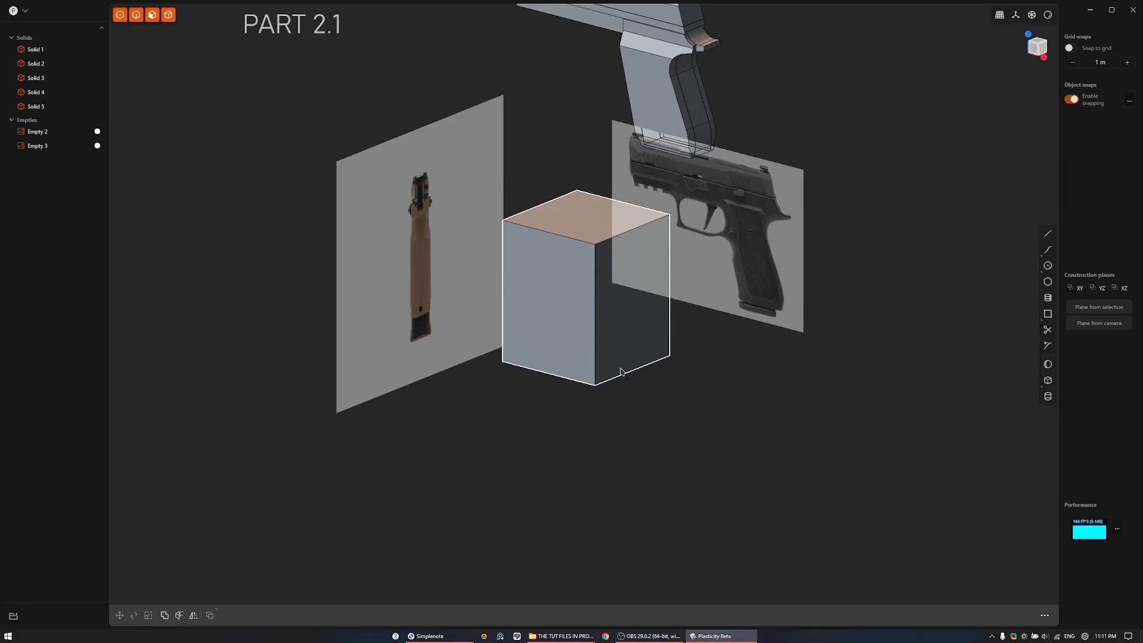
middle_click_drag(649, 351, 682, 371)
middle_click_drag(723, 262, 654, 277)
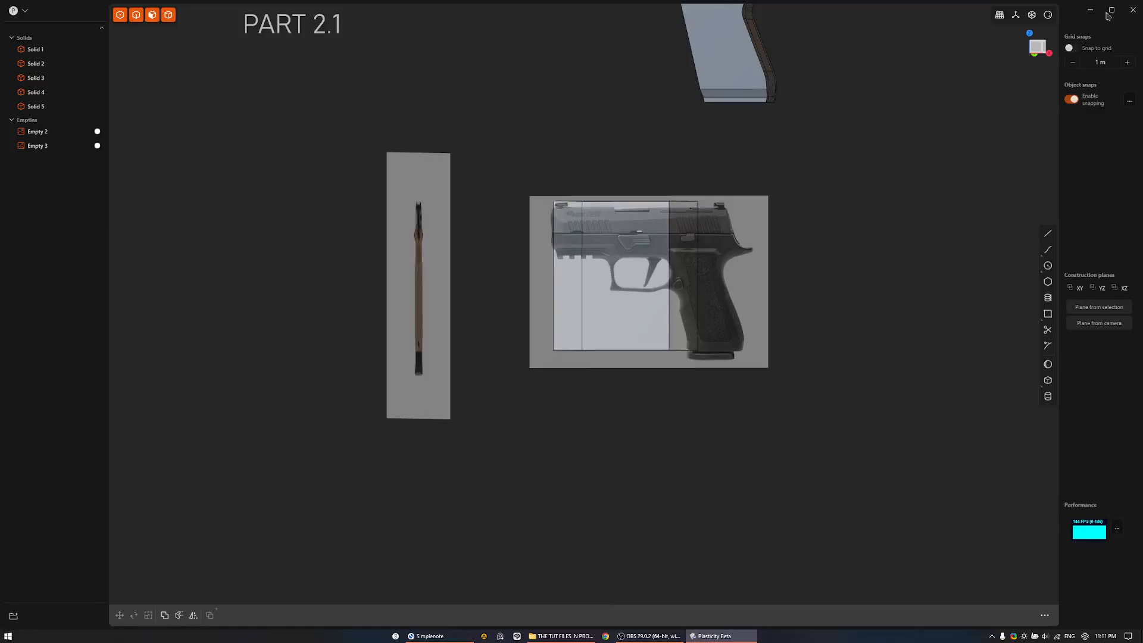
middle_click_drag(821, 213, 797, 250)
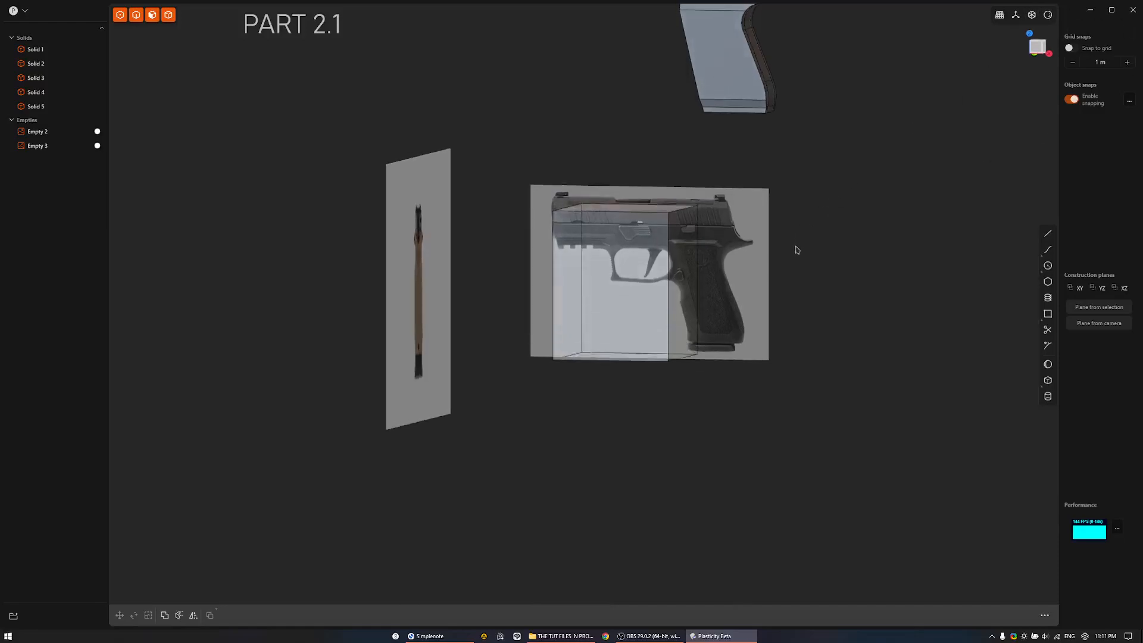
left_click(587, 342)
middle_click_drag(592, 327, 570, 262)
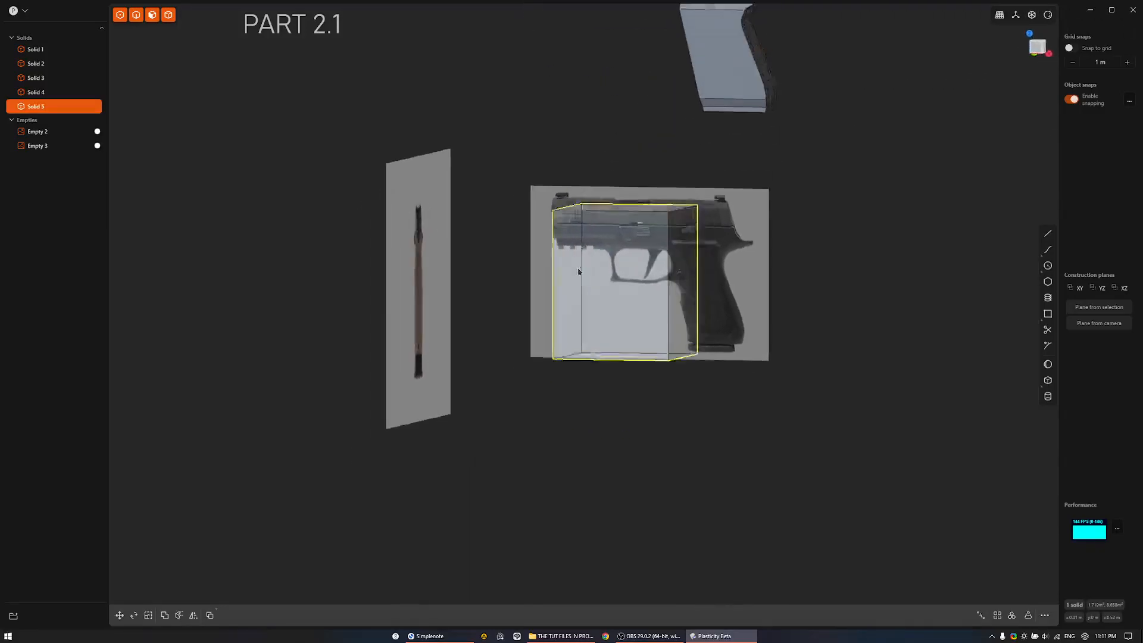
middle_click_drag(579, 272, 576, 303)
middle_click_drag(754, 441, 632, 456)
left_click(780, 328)
Move the side-view reference image along Y, farther away from the box.
left_click(696, 304)
middle_click_drag(696, 305, 633, 403)
key("g")
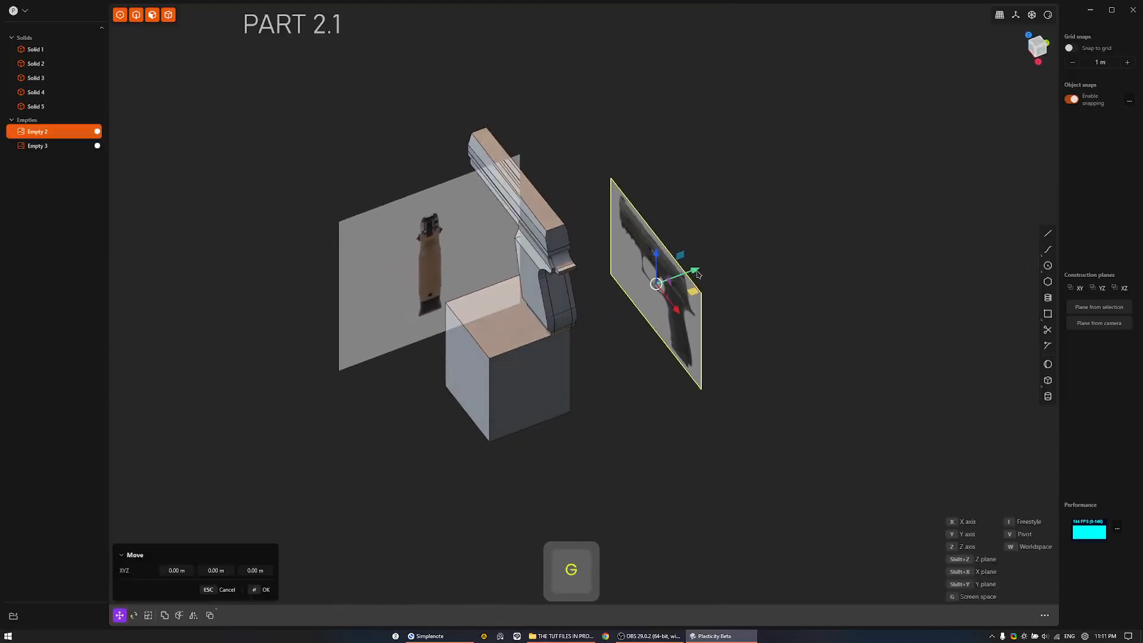
key("y")
left_click(738, 163)
Move the rear-view reference image farther from the box in the negative X direction.
middle_click_drag(738, 183, 525, 311)
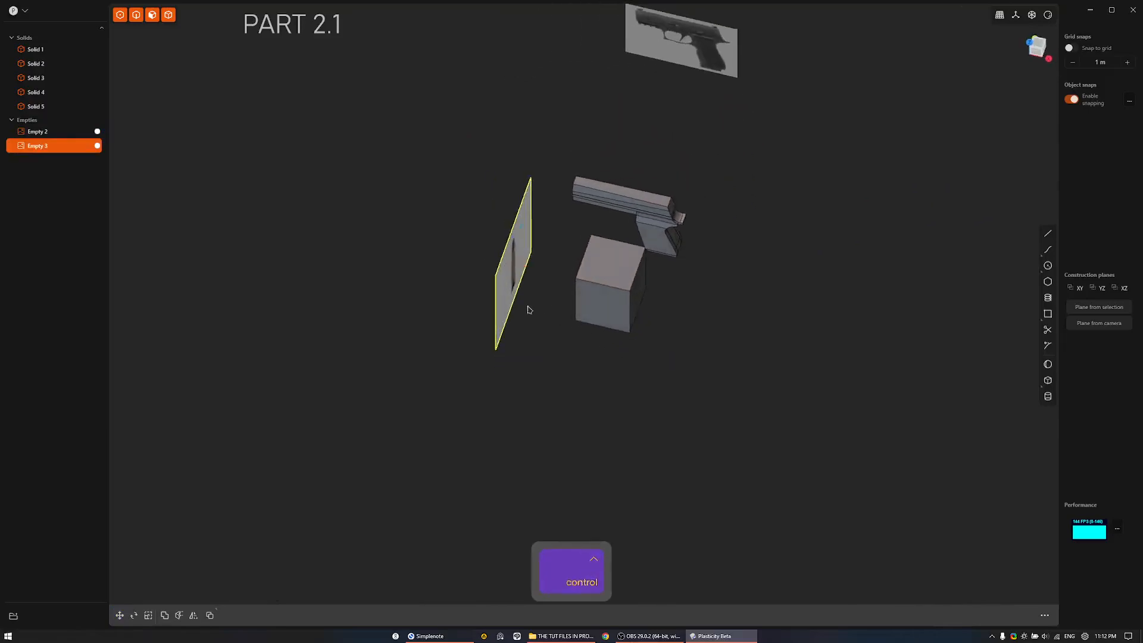
key("g")
left_click(407, 218)
middle_click_drag(466, 199, 634, 369)
Isolate the box, and bring the other solids and both reference images back into view.
left_click(633, 369)
key("period")
key("space")
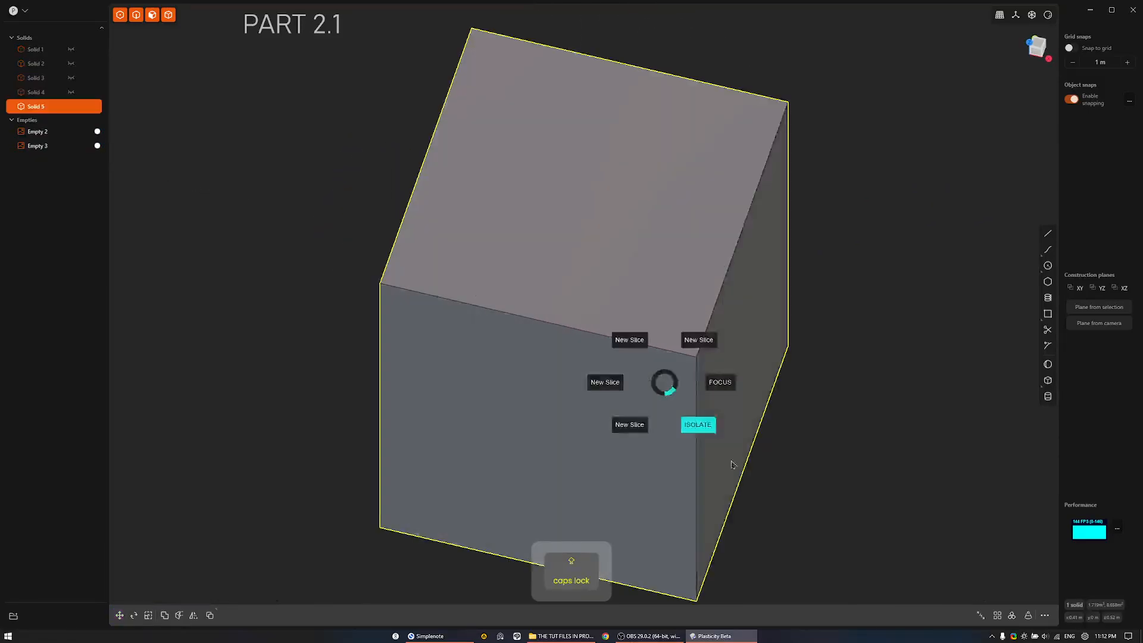
key("period")
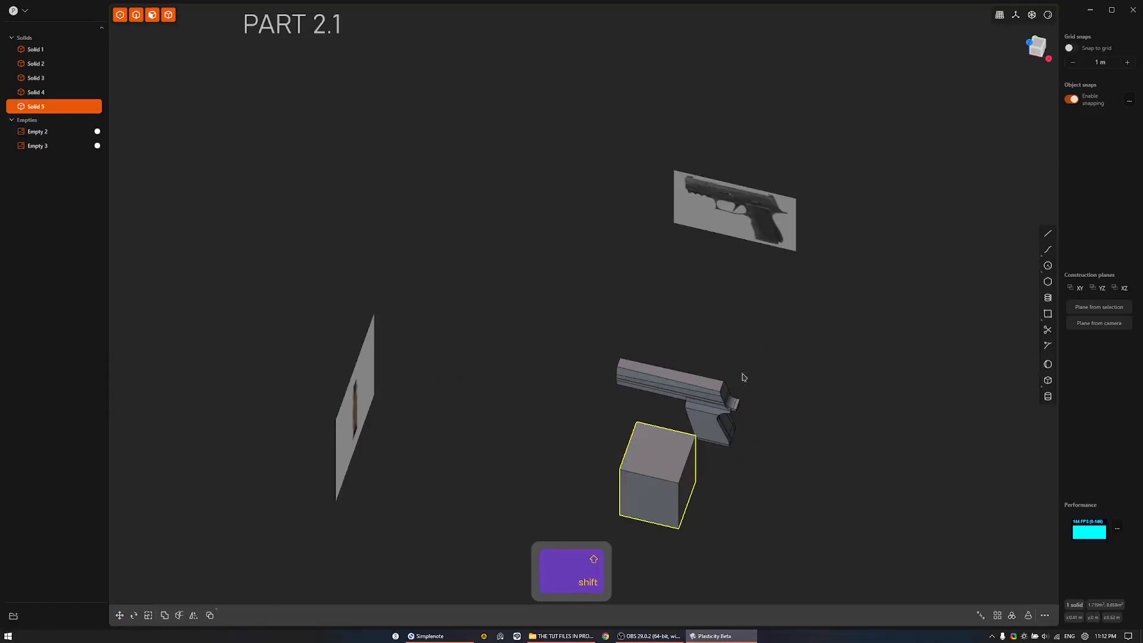
middle_click_drag(662, 404, 636, 324, "shift")
middle_click_drag(566, 261, 707, 500, "ctrl")
middle_click_drag(723, 423, 661, 423, "shift")
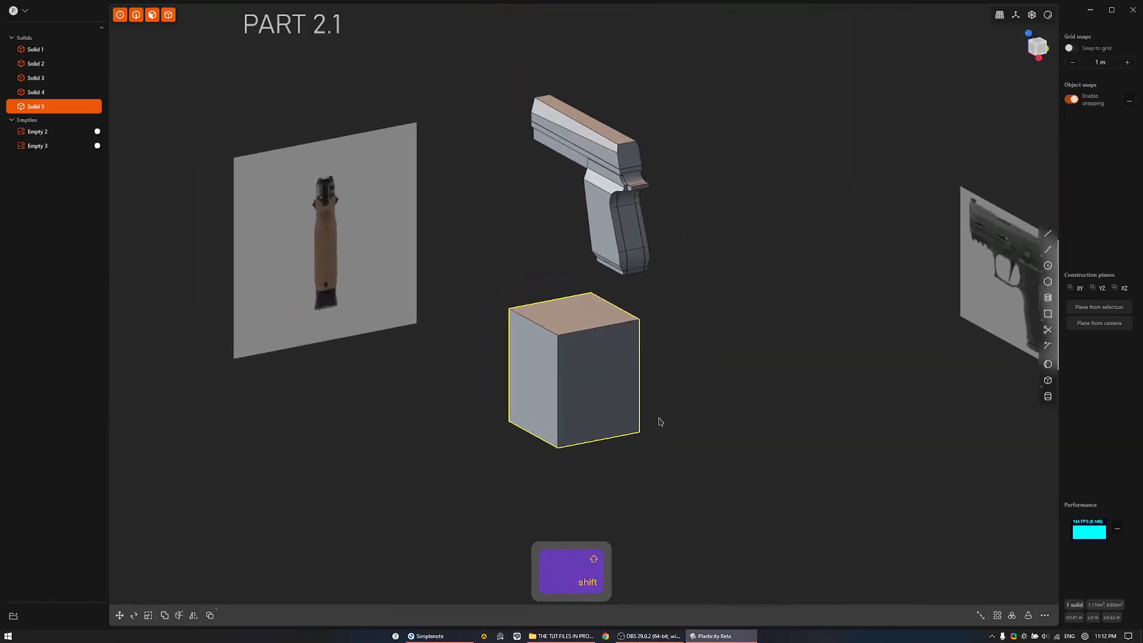
middle_click_drag(546, 350, 772, 367, "shift")
In the front view, move the box's muzzle-side face back along X to the front edge of the pistol's grip.
left_click(786, 349)
left_click(653, 387, "shift")
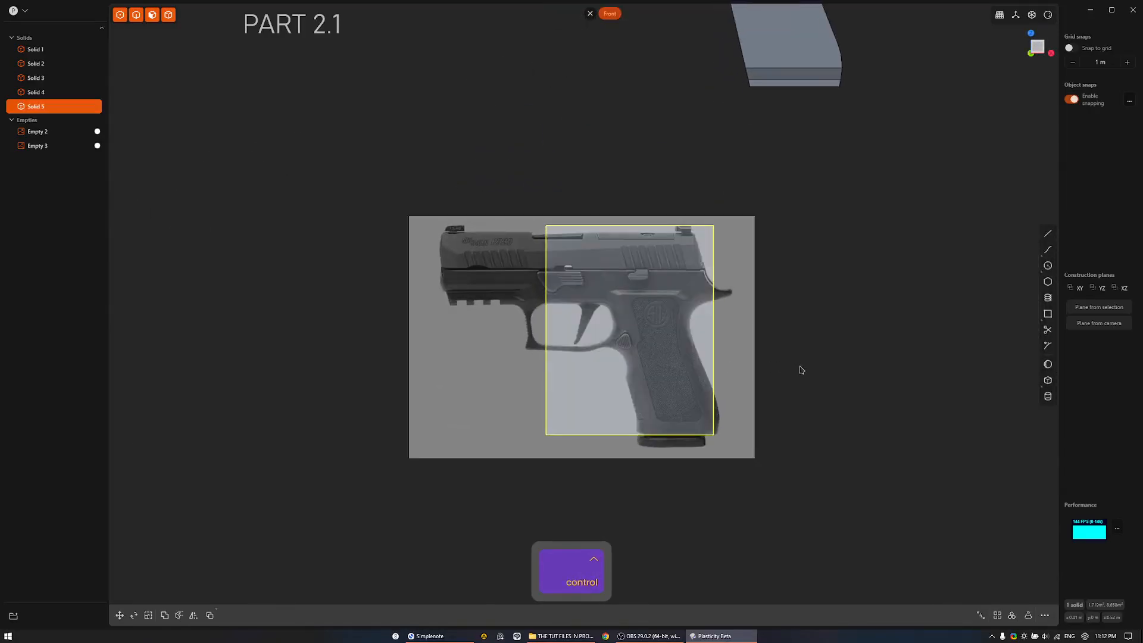
key("3")
left_click_drag(522, 484, 587, 196)
key("g")
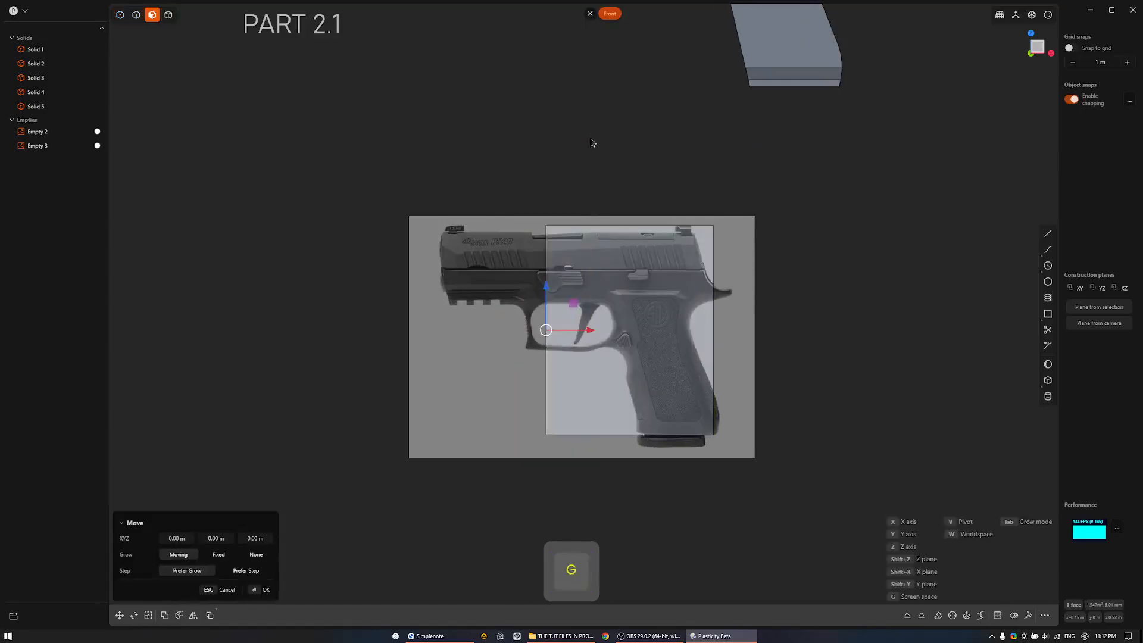
left_click(684, 156)
middle_click_drag(677, 151, 796, 288, "ctrl")
left_click(795, 289)
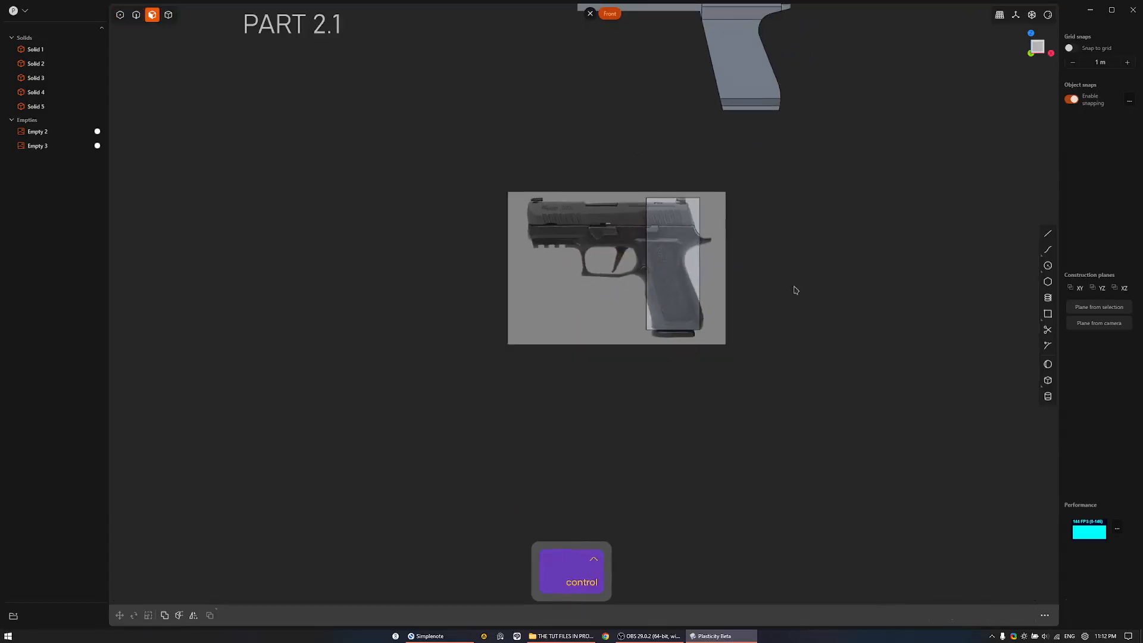
Duplicate the grip box and rotate the copy so that it lies horizontally.
left_click_drag(620, 387, 730, 151)
key("4")
key("shift+d")
key("r")
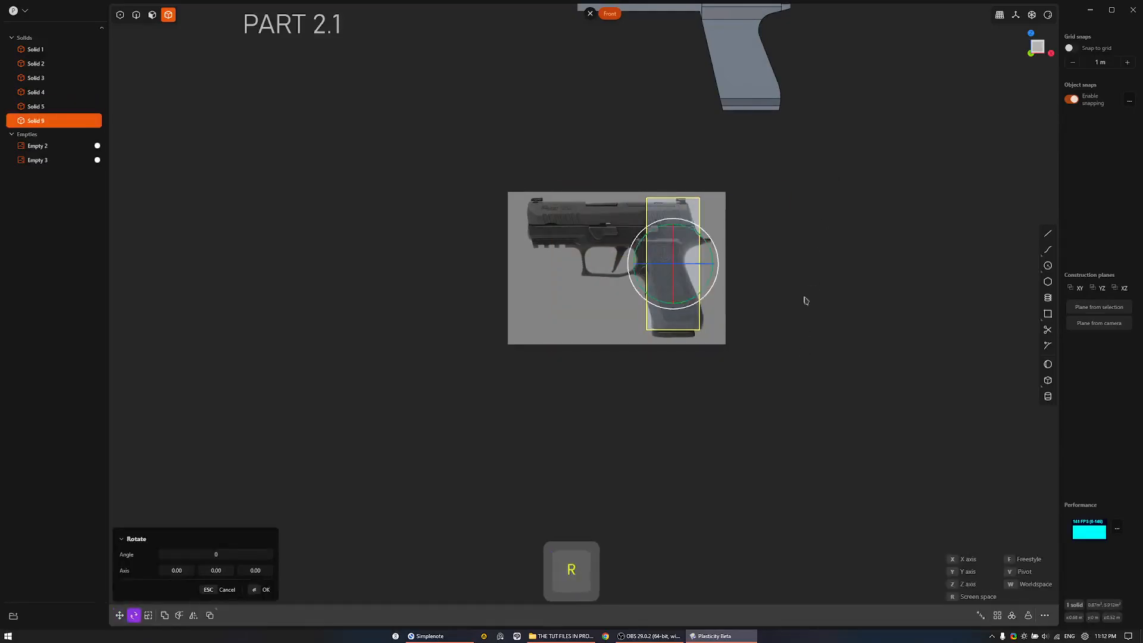
key("ctrl")
left_click(732, 199)
Move the horizontal copy about -0.83 m in X and 0.37 m in Z over the slide, and raise its bottom face about 0.11 m.
key("g")
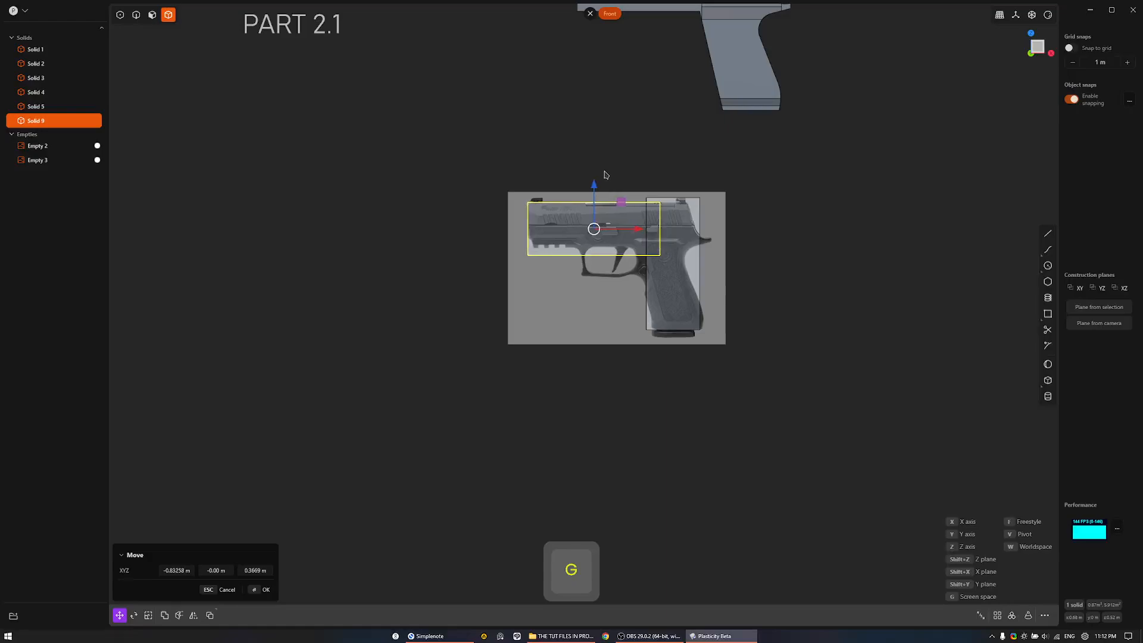
left_click(604, 172)
scroll(575, 211, "up", 3)
key("3")
left_click_drag(452, 335, 1010, 268)
key("g")
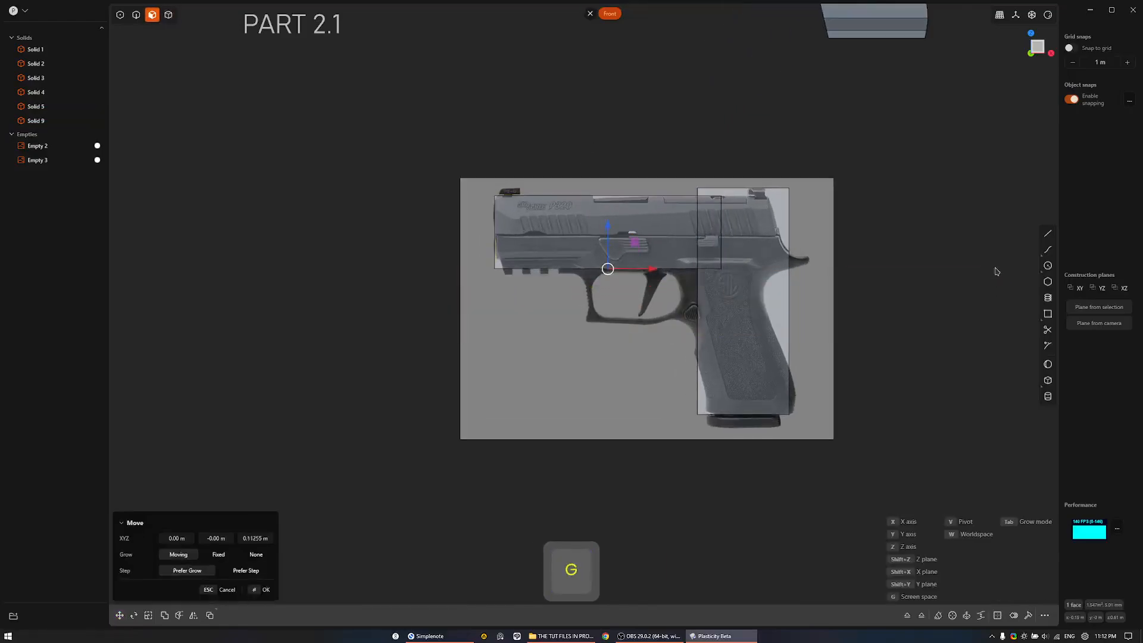
right_click(995, 269)
Extend the horizontal box's rear face to the back of the slide and tilt it to match the slanted edge, nudging it about 0.02 m along X.
left_click_drag(717, 292, 735, 195)
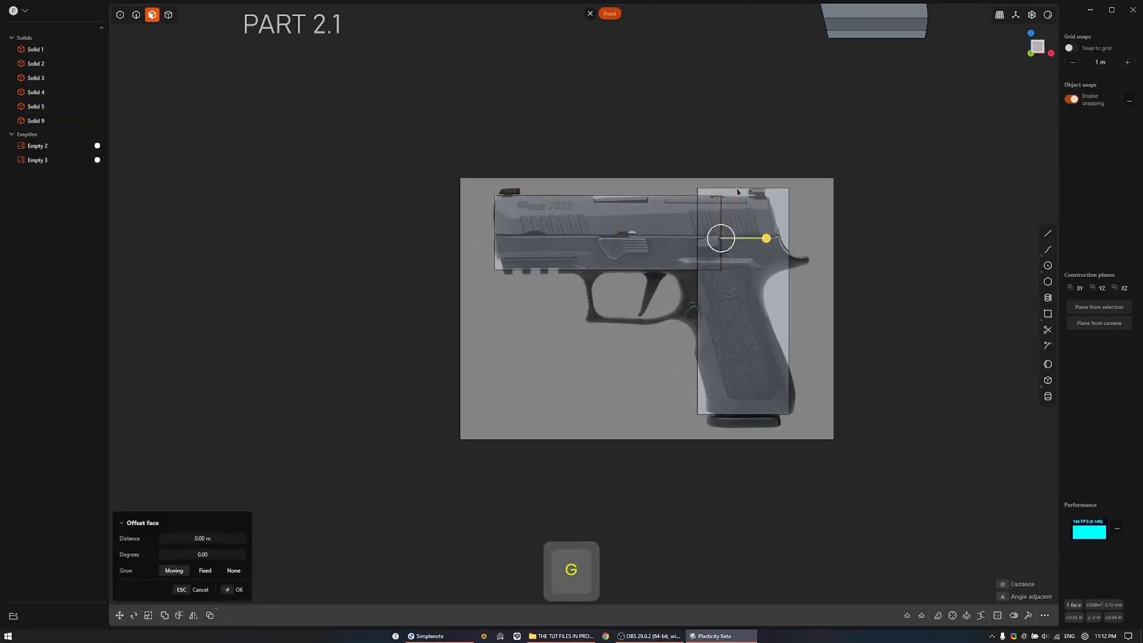
key("g")
key("r")
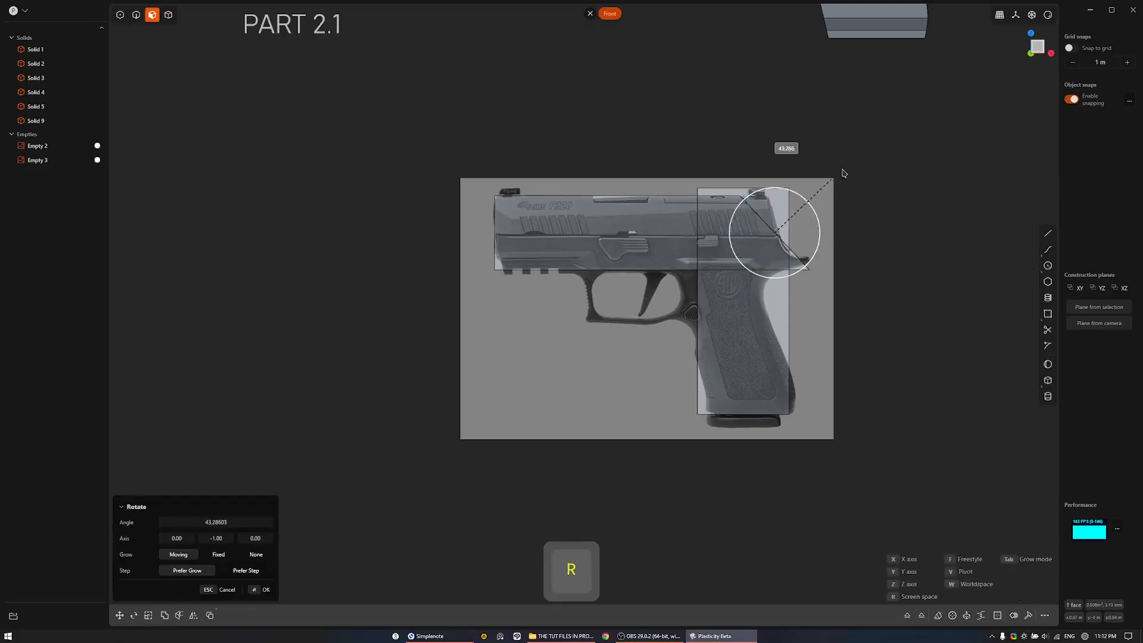
key("g")
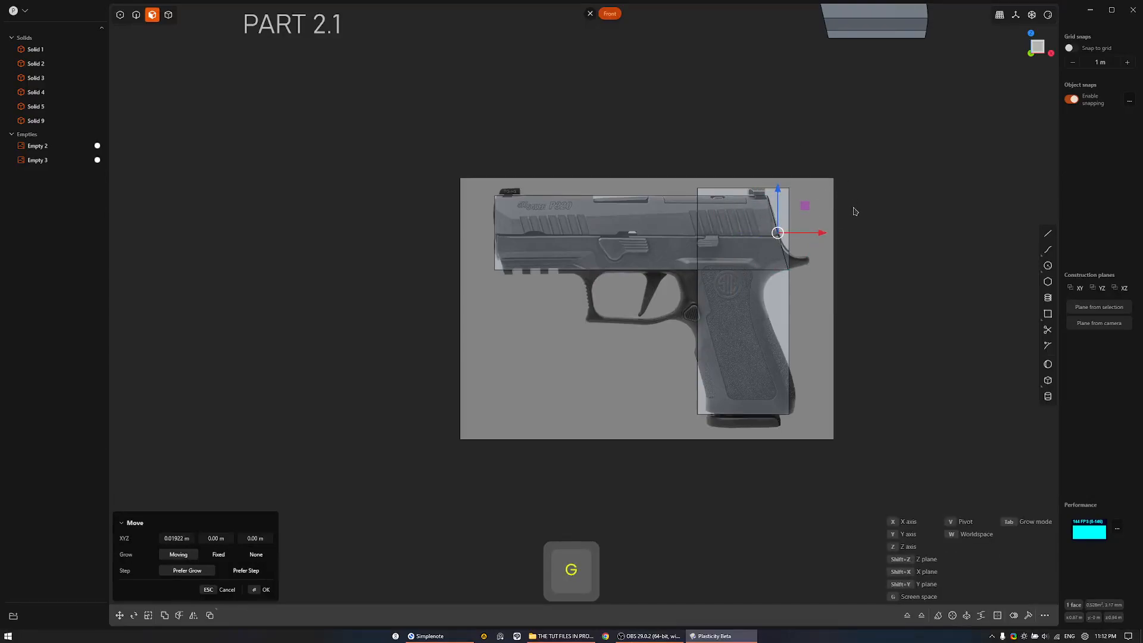
right_click(853, 211)
Offset the grip box's rear face inward about 0.16 m, tilt it along the grip's back edge, and nudge it about -0.014 m in X.
left_click_drag(789, 436, 801, 105)
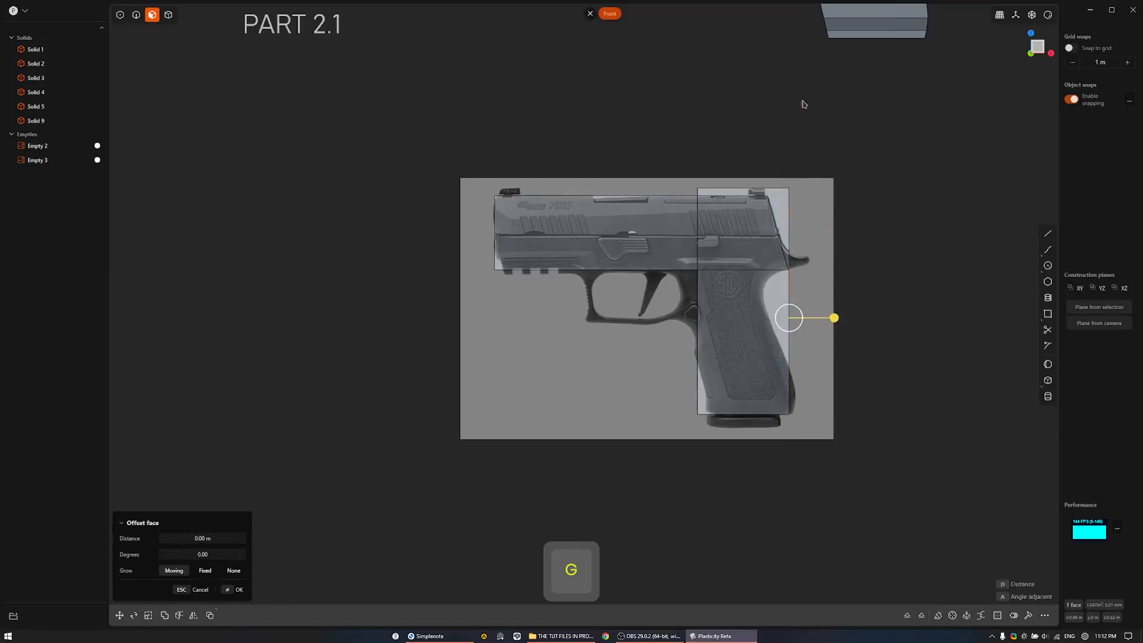
left_click_drag(833, 319, 820, 320)
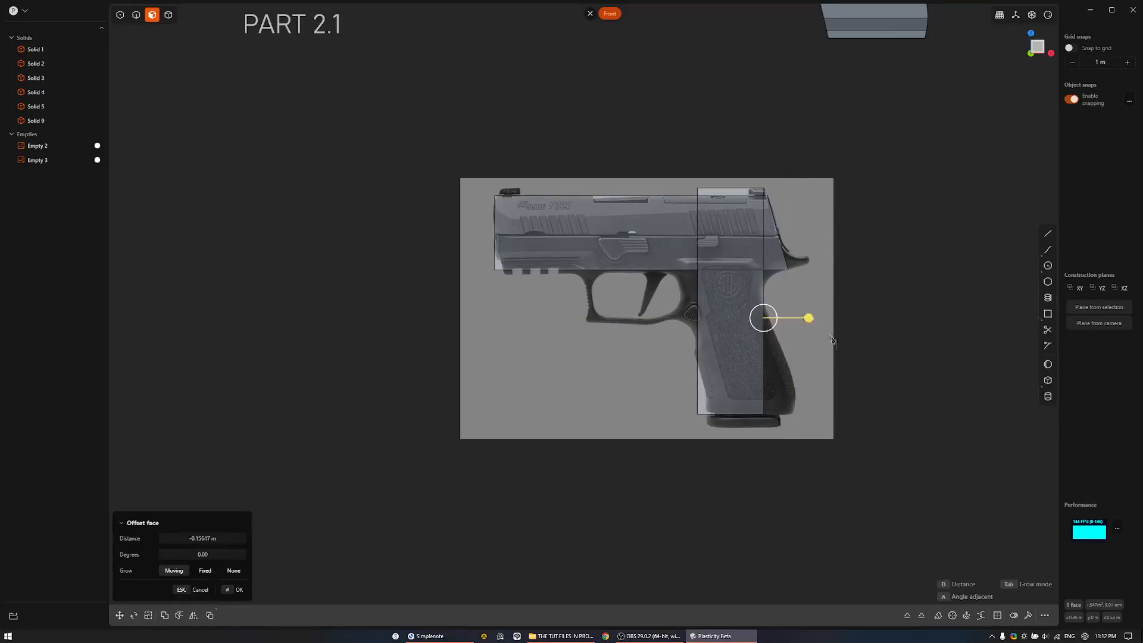
key("r")
left_click(858, 323)
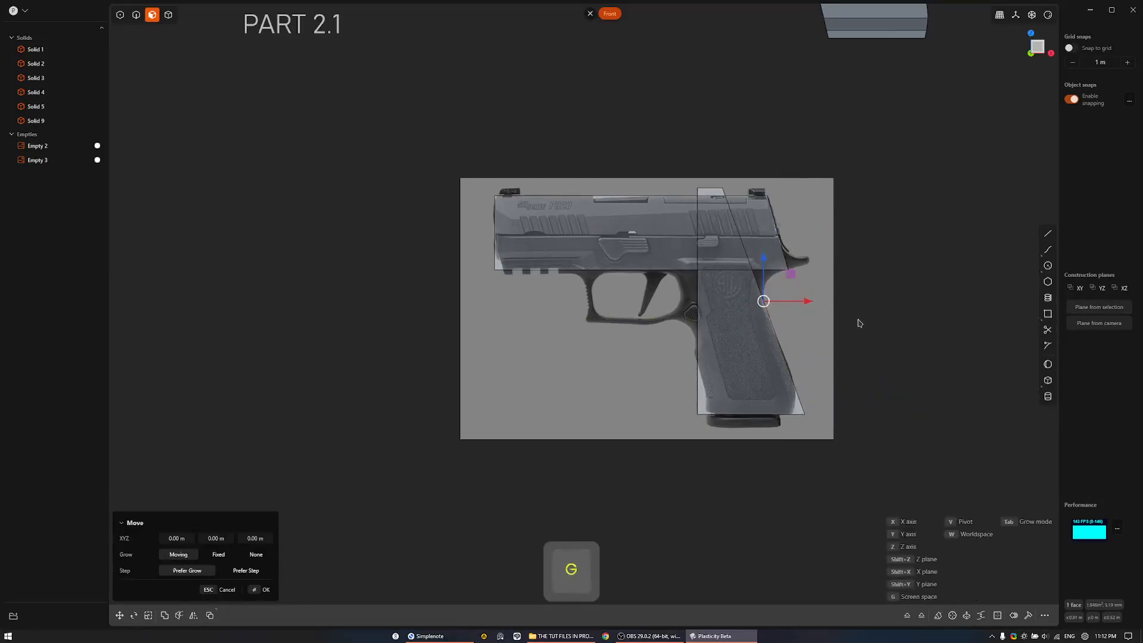
key("g")
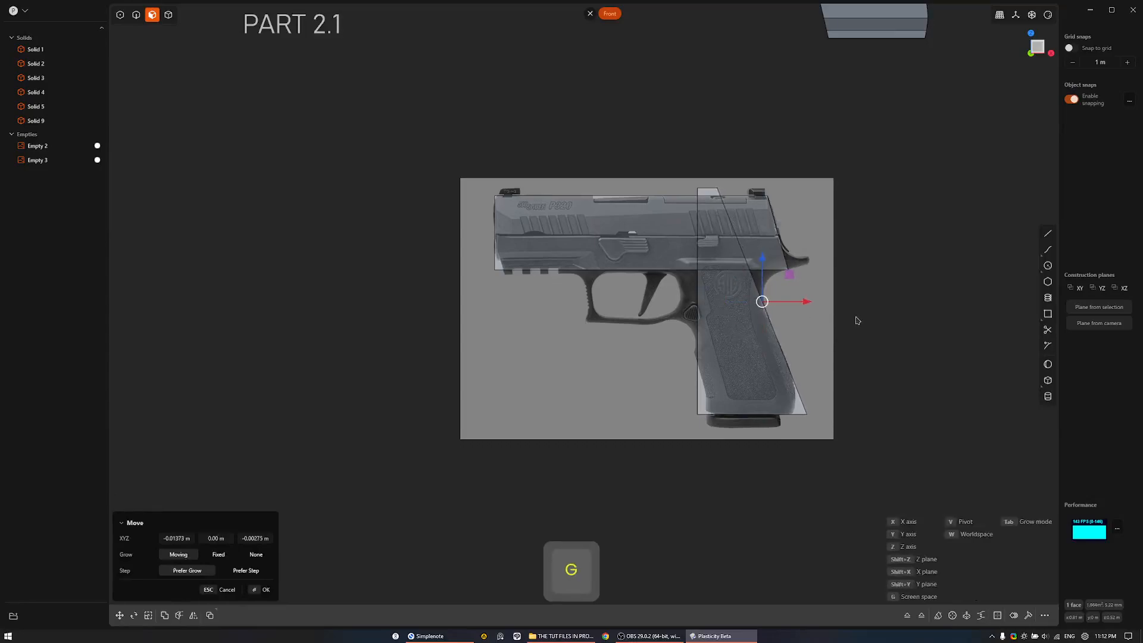
right_click(858, 320)
Tilt the grip box's front face to match the slanted front edge of the grip, nudging it about 0.02 m along X.
left_click_drag(713, 156, 713, 154)
key("r")
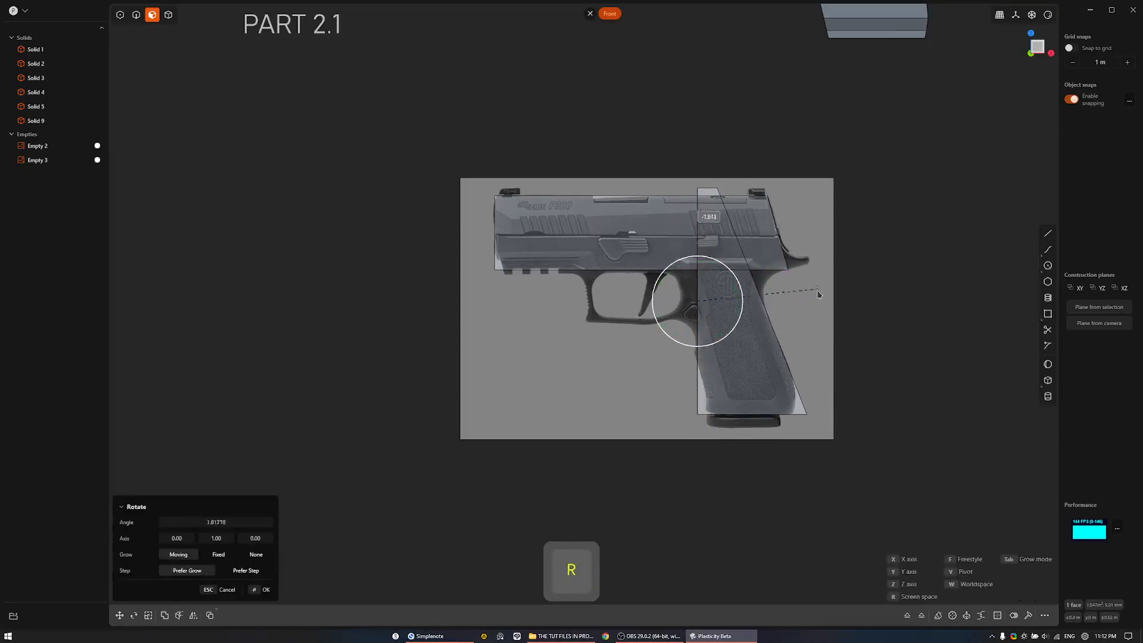
left_click(829, 259)
key("g")
left_click(810, 264)
key("r")
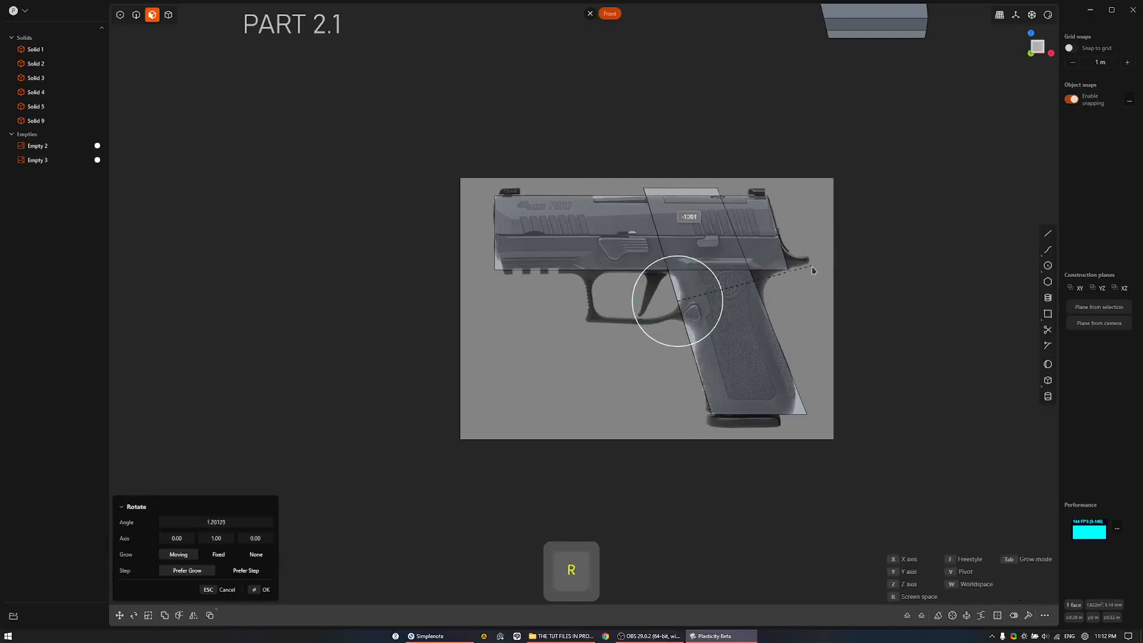
left_click(813, 267)
key("g")
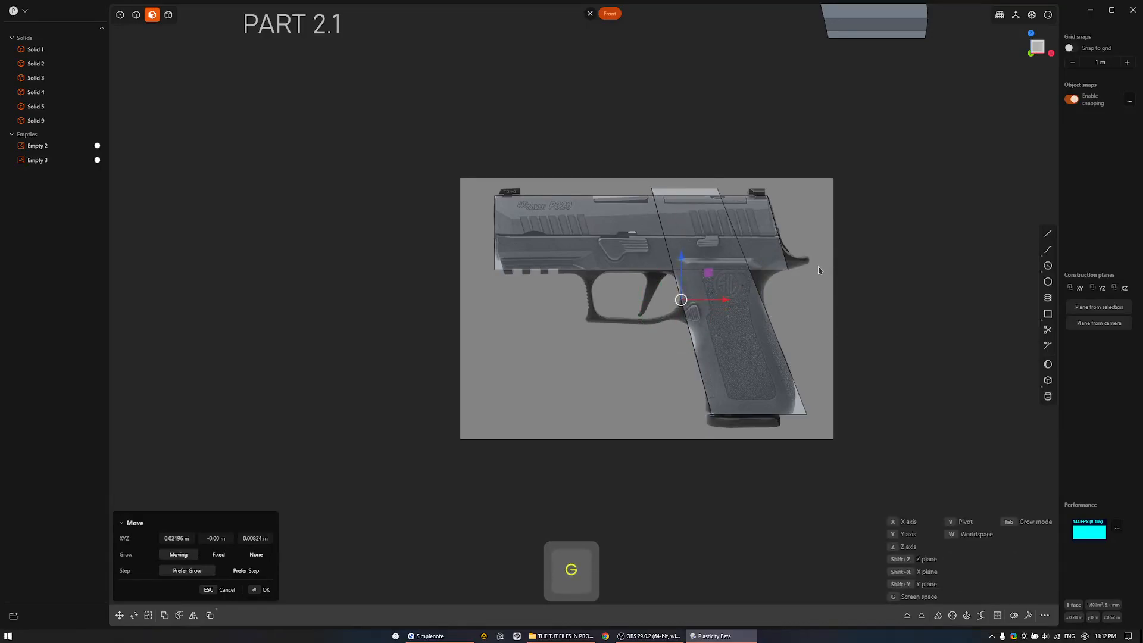
right_click(817, 266)
Join the slide box and the grip box into one solid with a Boolean union.
left_click_drag(620, 216, 731, 112)
middle_click_drag(724, 251, 646, 221, "shift")
left_click_drag(543, 153, 544, 175)
left_click(596, 116)
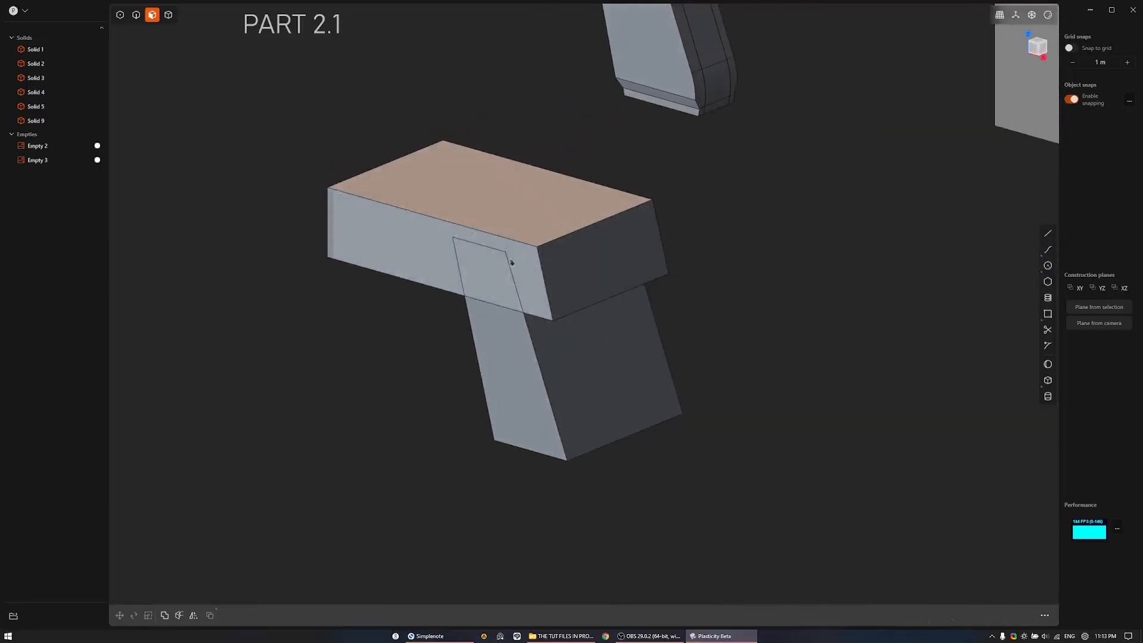
key("4")
left_click(562, 308)
left_click(573, 321, "shift")
key("q")
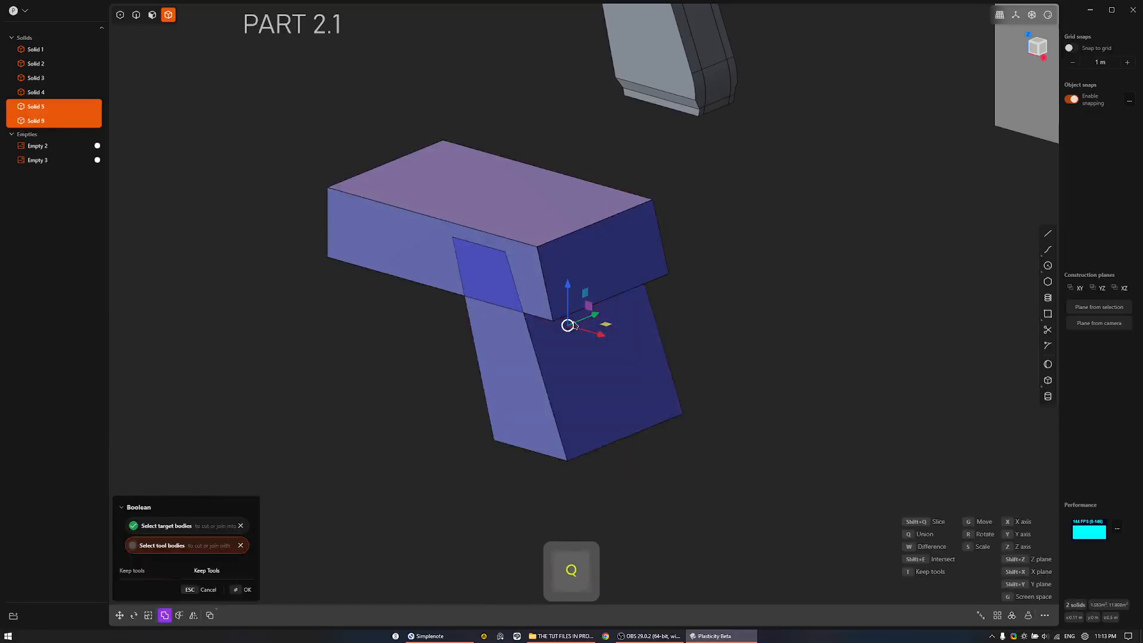
right_click(573, 322)
Offset the two opposite side faces of the joined body inward about 0.40 m to make it narrow.
middle_click_drag(576, 325, 514, 327)
key("3")
left_click(434, 306)
middle_click_drag(441, 307, 518, 304, "shift")
mouse_move(604, 292)
middle_mouse_down()
mouse_move(581, 309)
mouse_move(530, 300)
mouse_move(613, 298)
middle_mouse_up()
left_click(530, 299, "shift")
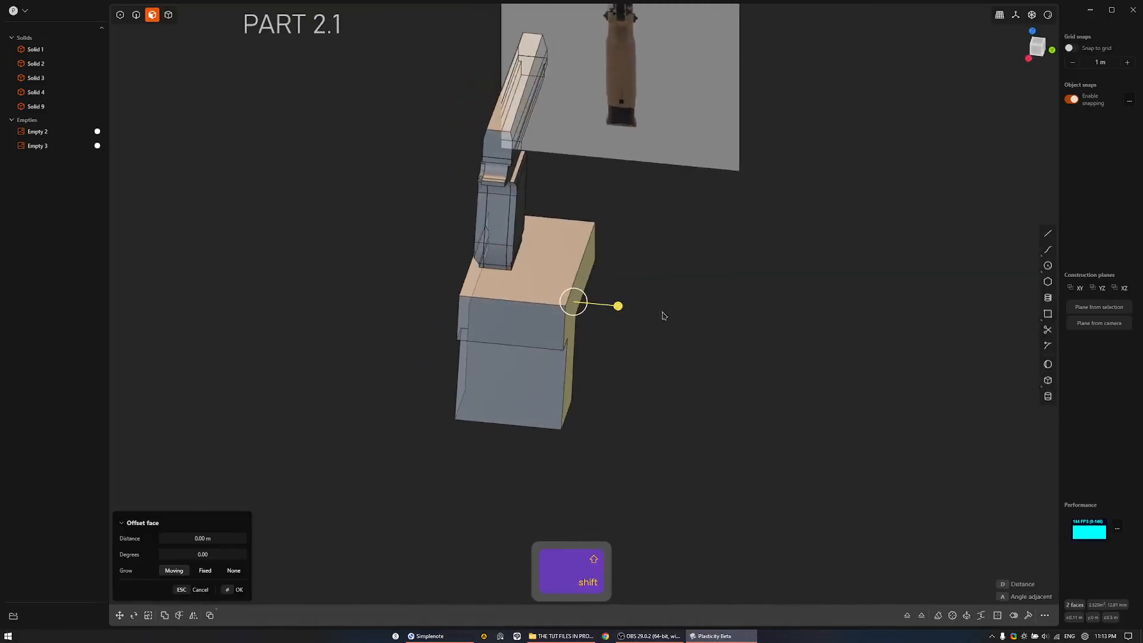
key("d")
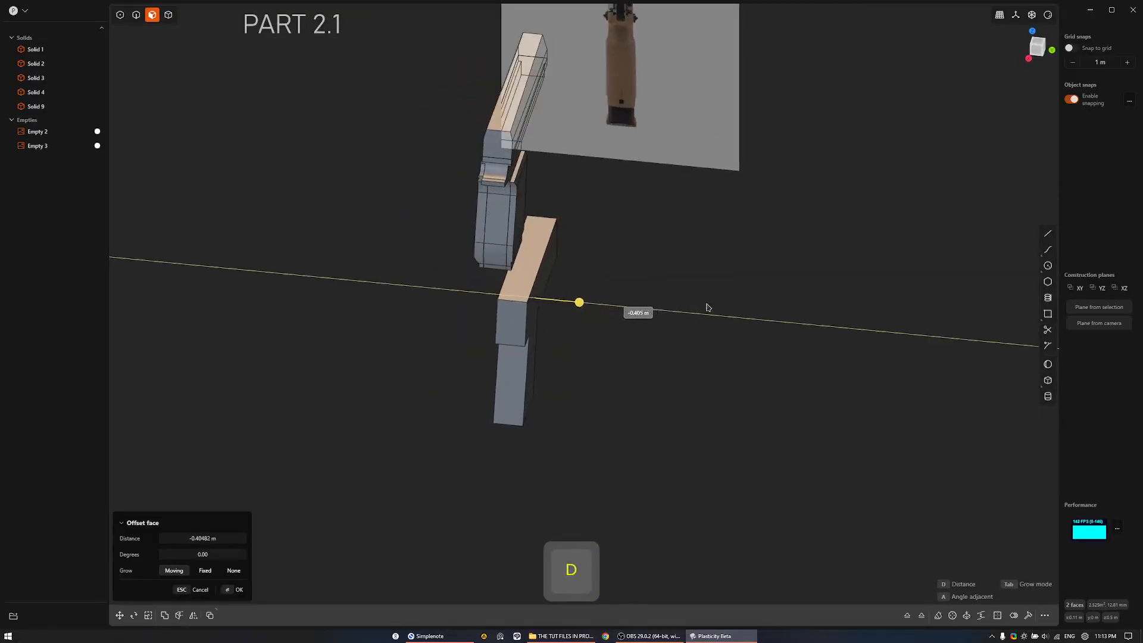
Refine the side faces' inward offset to about 0.426 m in the right view, matching the slide width in the rear reference image.
middle_click_drag(703, 307, 761, 274)
middle_click_drag(628, 280, 569, 318, "shift")
key("KP_1")
key("KP_3")
scroll(474, 284, "up", 6)
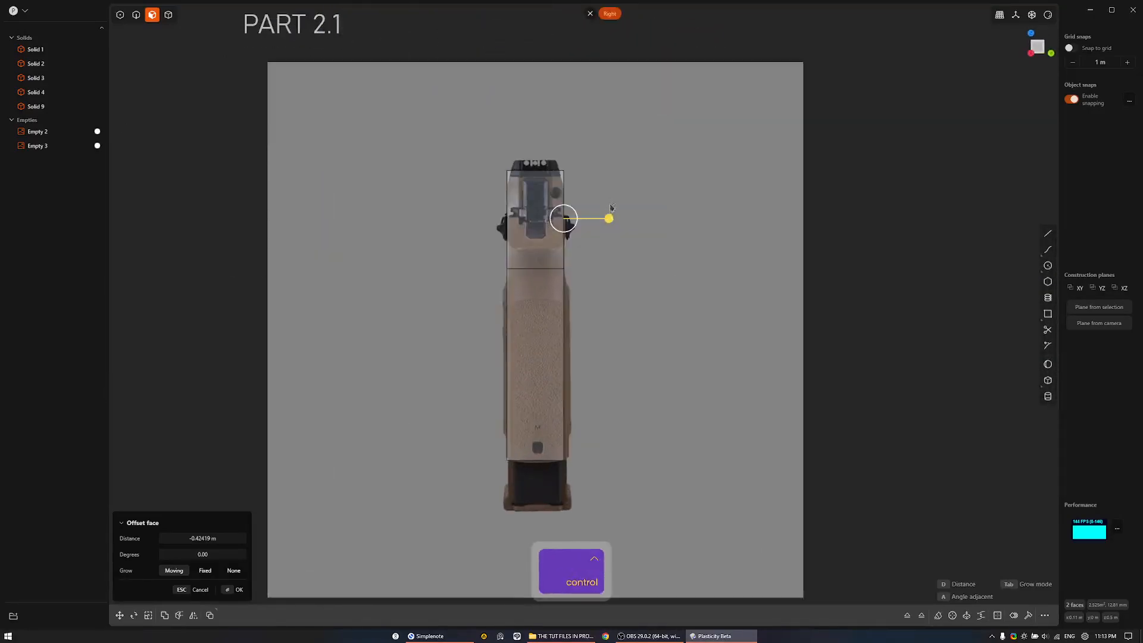
scroll(570, 219, "up", 5)
left_click_drag(642, 235, 644, 237)
scroll(644, 237, "down", 6)
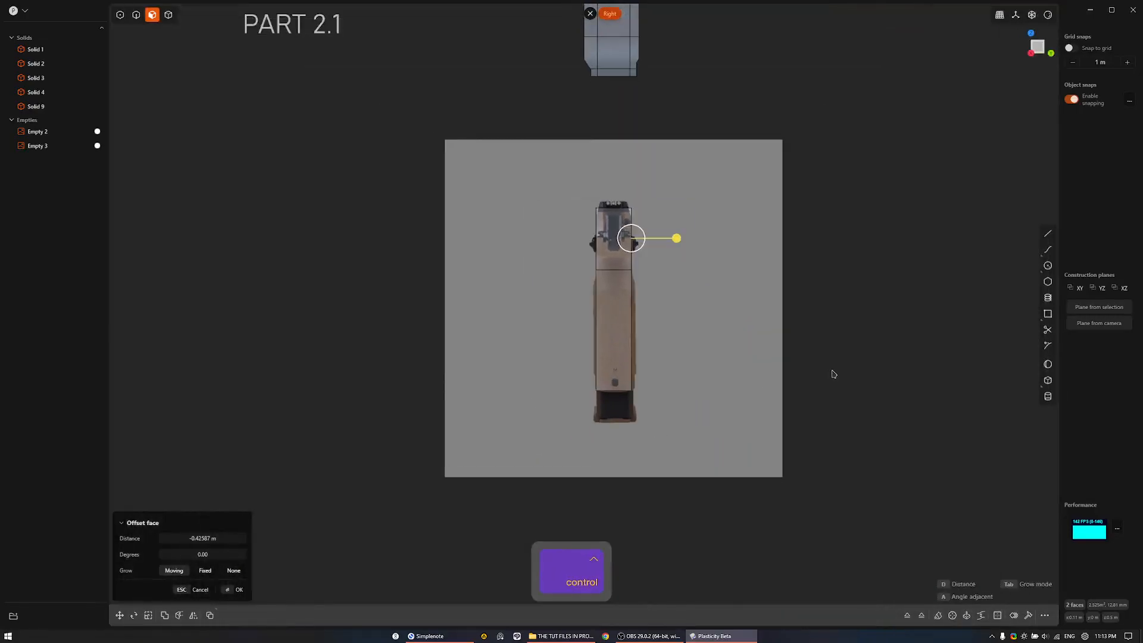
left_click(834, 374)
Add a cut edge across the side of the grip, just below the slide block.
middle_click_drag(834, 374, 594, 363)
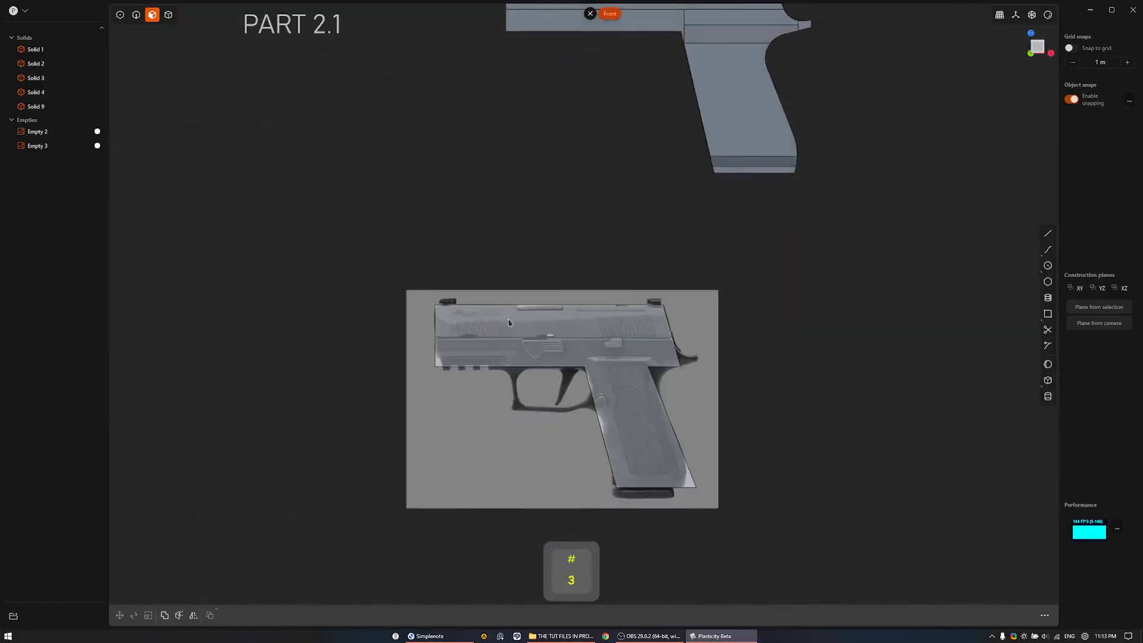
middle_click_drag(571, 326, 552, 401, "shift")
middle_click_drag(599, 265, 590, 235, "shift")
middle_click_drag(569, 411, 624, 273, "shift")
middle_click_drag(624, 274, 624, 250, "ctrl")
key("ctrl+r")
key("Tab")
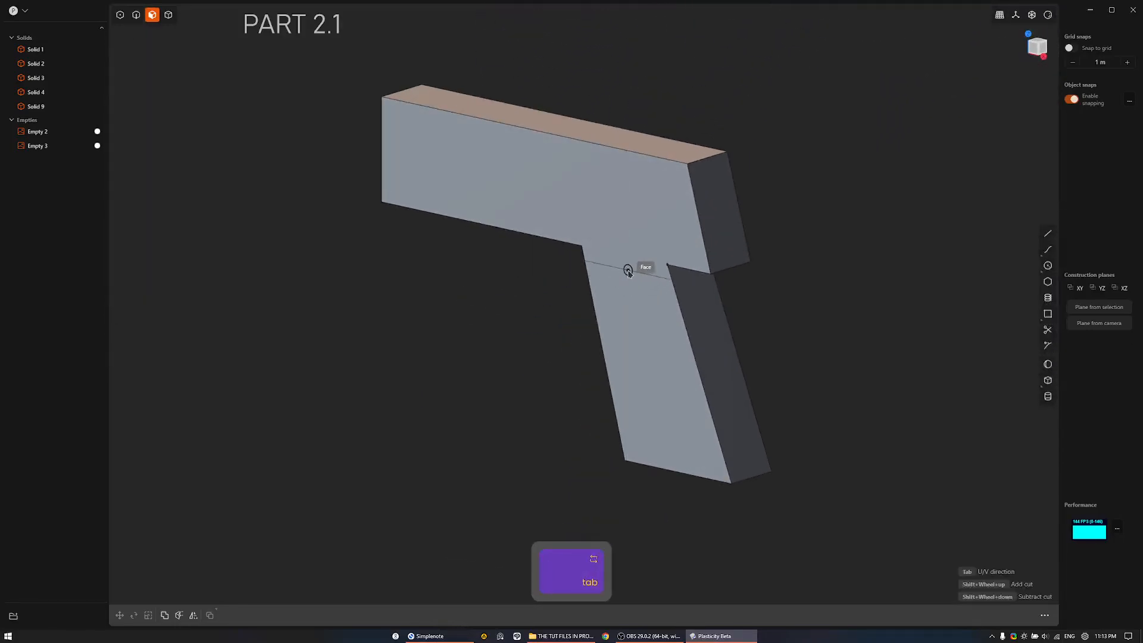
left_click(624, 266)
Extrude the grip's side face below the cut outward about 0.08 m as a new body.
key("3")
left_click(643, 313)
middle_click_drag(643, 314, 631, 255, "shift")
middle_click_drag(632, 256, 580, 310)
key("e")
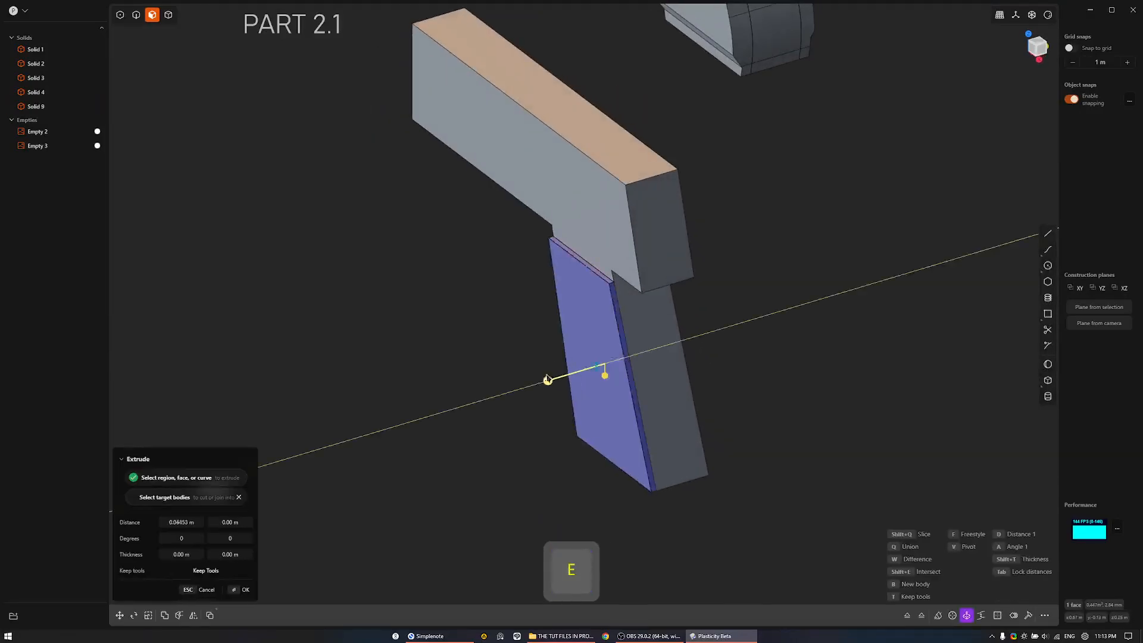
key("b")
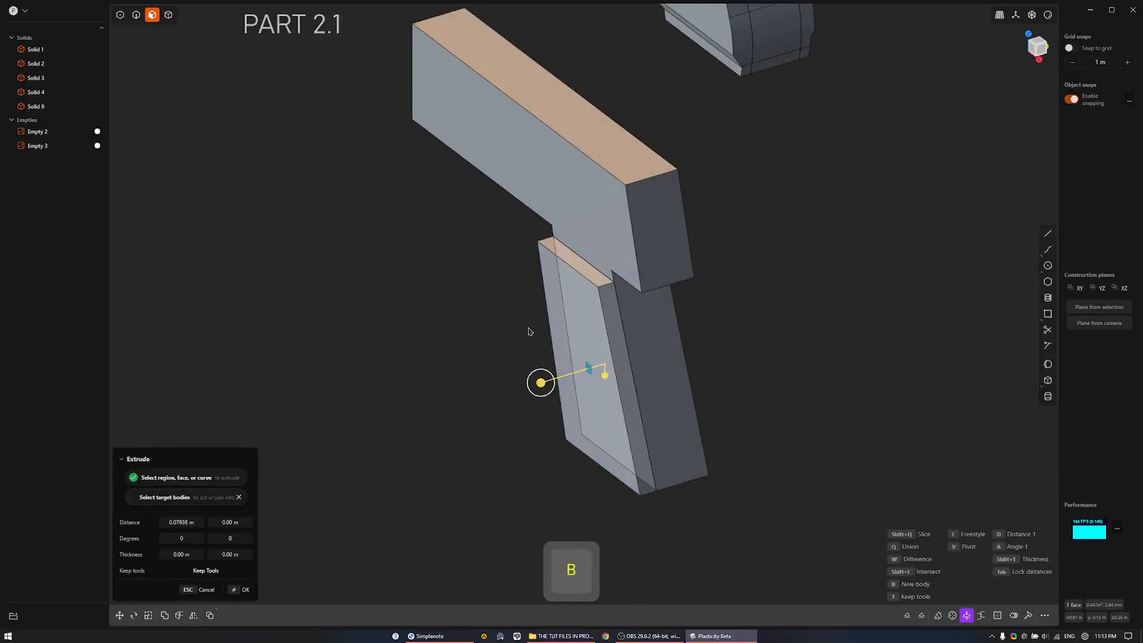
left_click(505, 292)
Isolate the main slide-and-grip body and delete the cut edge across its side.
key("4")
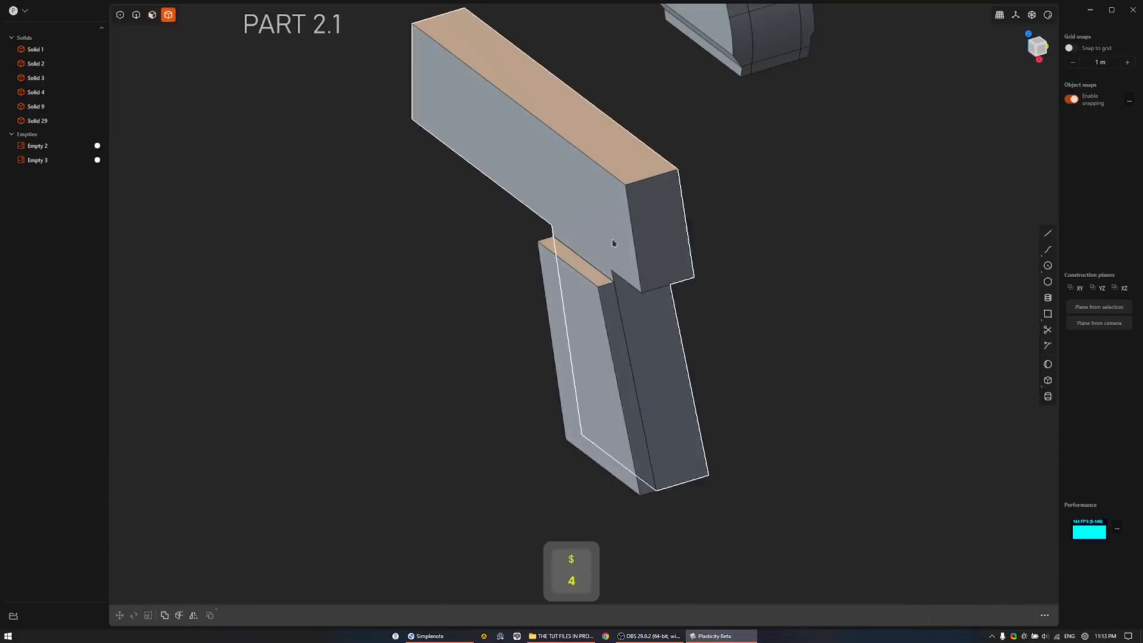
left_click(612, 238)
key("period")
key("x")
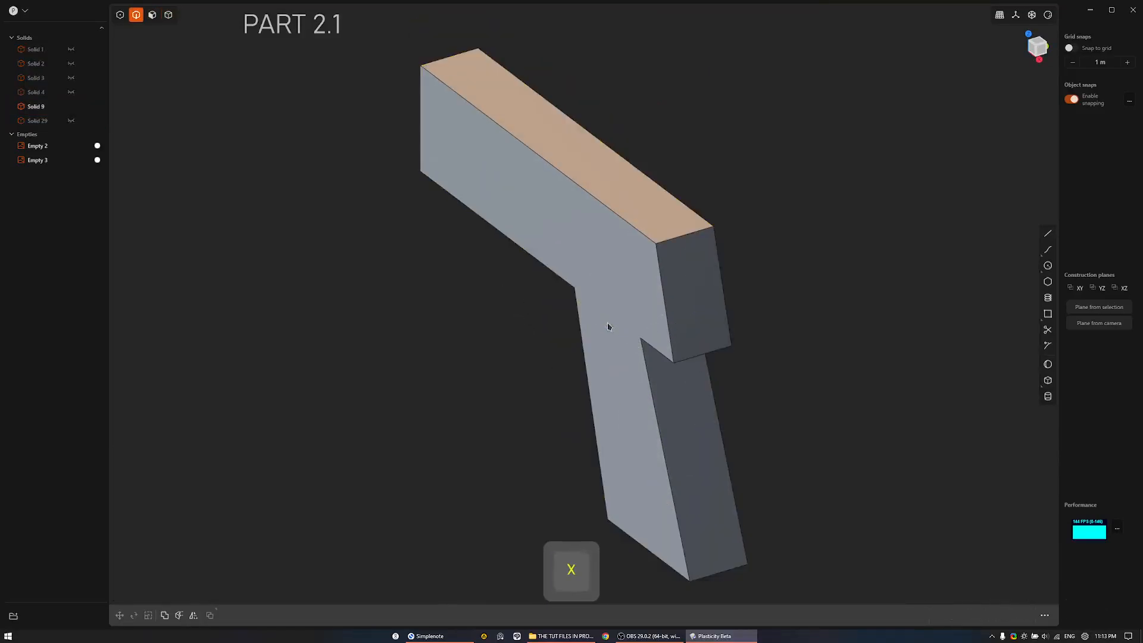
key("4")
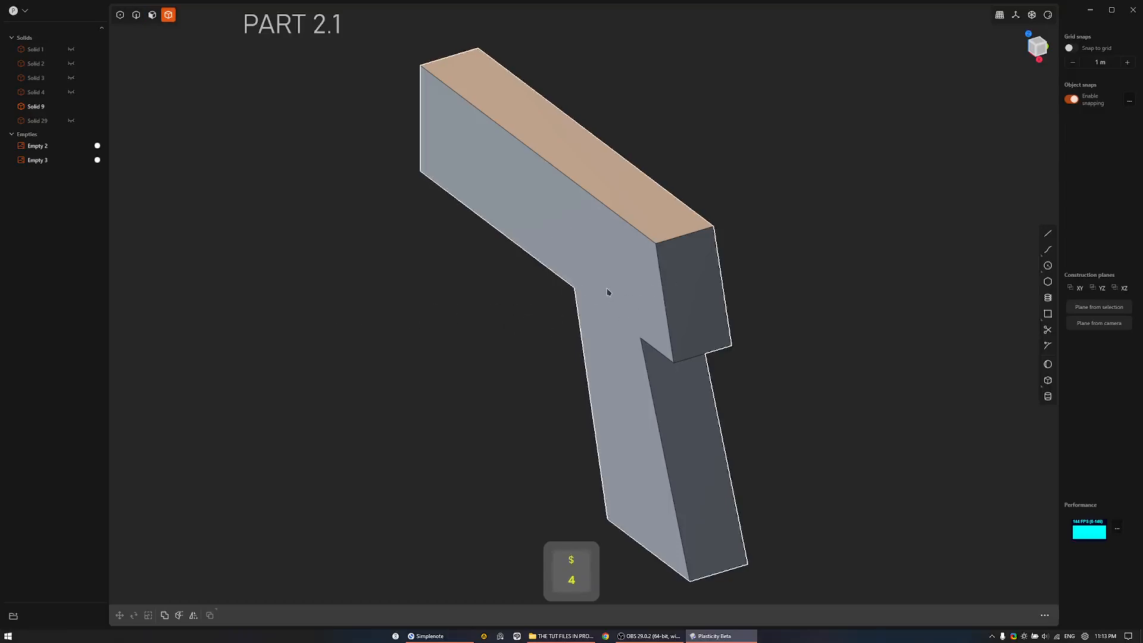
left_click(612, 280)
key("Caps_Lock")
Compare the new grip panel with the angled bands on the grip of the finished pistol above.
left_click(623, 322)
middle_click_drag(623, 322, 644, 417)
left_click(629, 362)
scroll(627, 362, "down", 3)
mouse_move(644, 418)
middle_mouse_down()
mouse_move(654, 445)
mouse_move(625, 411)
middle_mouse_up()
middle_click_drag(625, 370, 707, 309, "shift")
middle_click_drag(755, 161, 735, 370, "shift")
key("3")
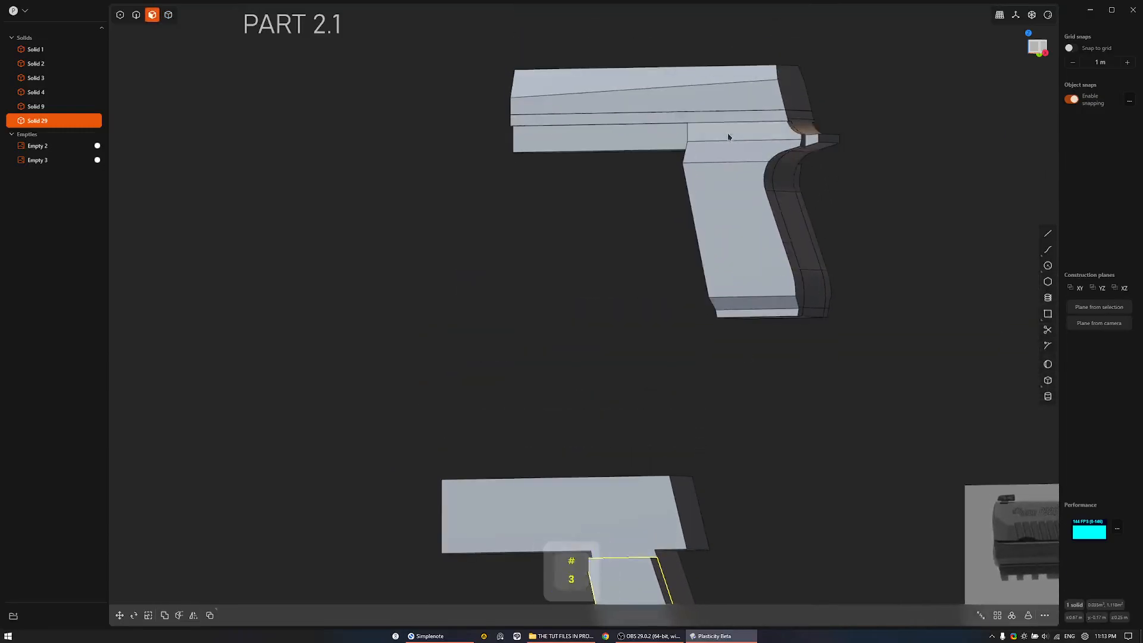
left_click(728, 134)
left_click(720, 158, "shift")
middle_click_drag(719, 159, 533, 182)
Add two cut edges across the grip panel's outer face, one near its upper end and one near its lower end.
middle_click_drag(566, 384, 706, 182, "shift")
middle_click_drag(706, 183, 758, 238)
left_click(837, 327)
middle_click_drag(759, 238, 768, 259)
key("ctrl+r")
left_click(643, 290)
key("ctrl+r")
key("Tab")
left_click(668, 395)
Offset the narrow upper band of the grip panel inward to form a ledge.
left_click(638, 281)
middle_click_drag(638, 280, 574, 292, "ctrl")
left_click_drag(588, 293, 599, 292)
Rotate the ledge below the upper band into a slope and move it about 0.02 m outward and down.
left_click(647, 305)
middle_click_drag(647, 305, 627, 309)
key("r")
key("v")
left_click(622, 311)
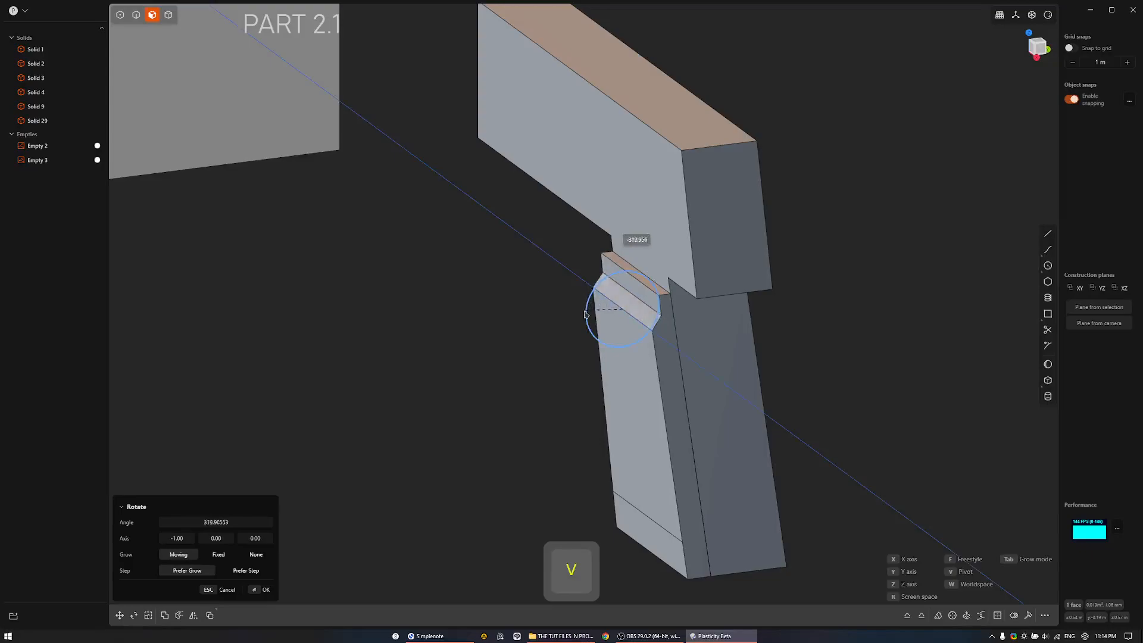
key("g")
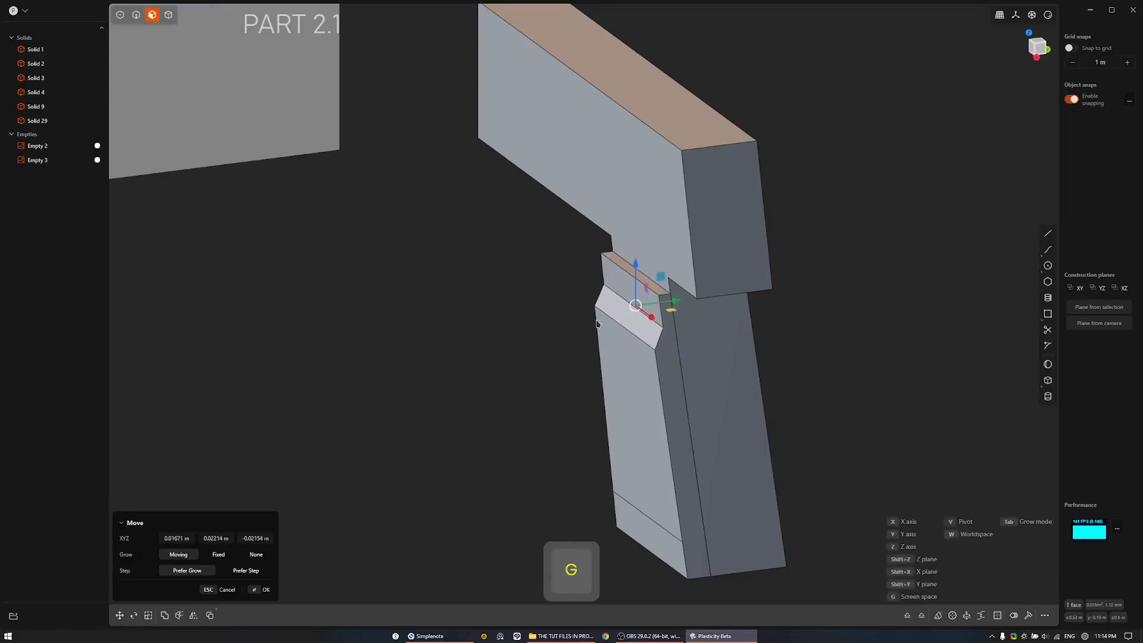
key("ctrl")
middle_click_drag(593, 389, 576, 269, "shift")
right_click(627, 409)
Offset the grip panel's lower band inward about 0.03 m and rotate the ledge above it into a slope.
key("3")
left_click(627, 409)
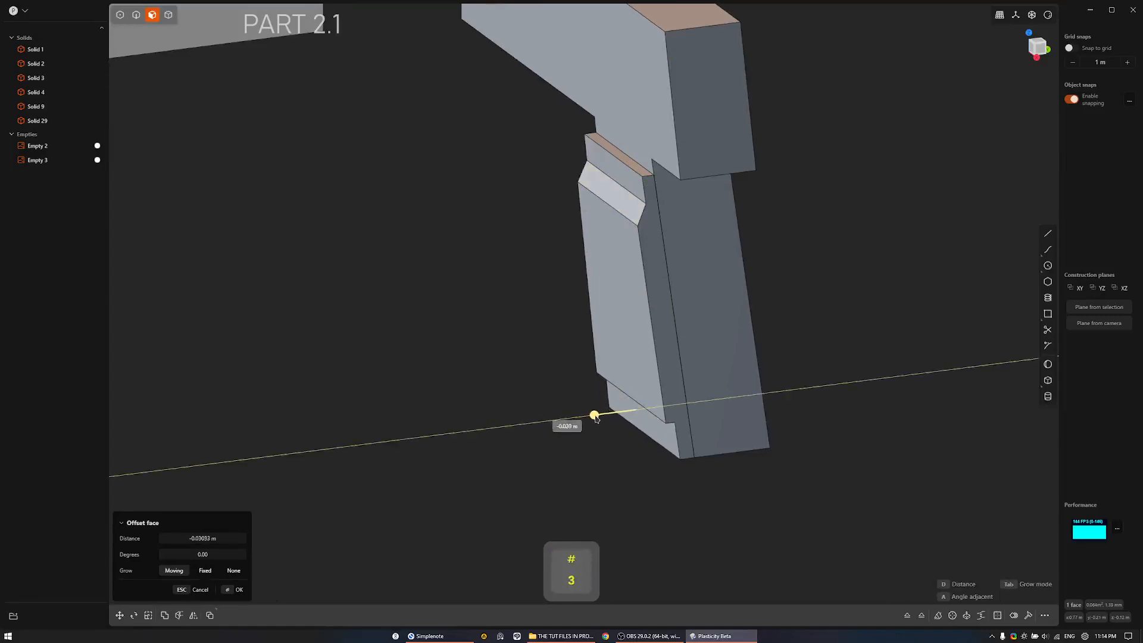
middle_click_drag(602, 417, 624, 368)
key("r")
left_click(630, 363)
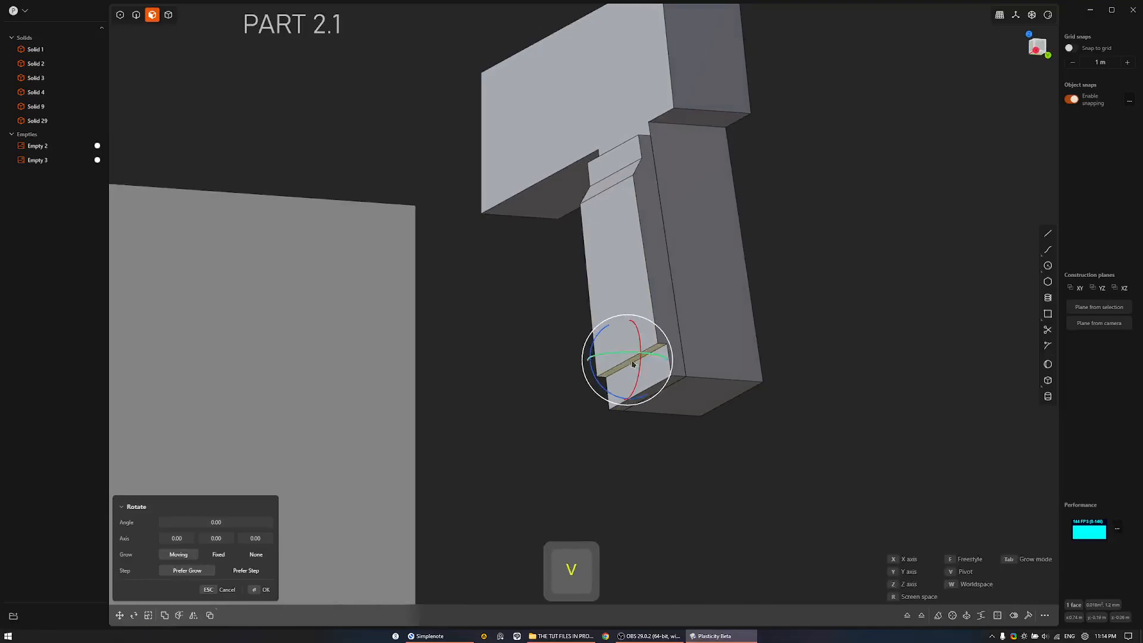
left_click(604, 362)
middle_click_drag(603, 361, 637, 454)
right_click(625, 458)
Move the grip panel's lower sloped face about 0.02 m upward in Z.
key("g")
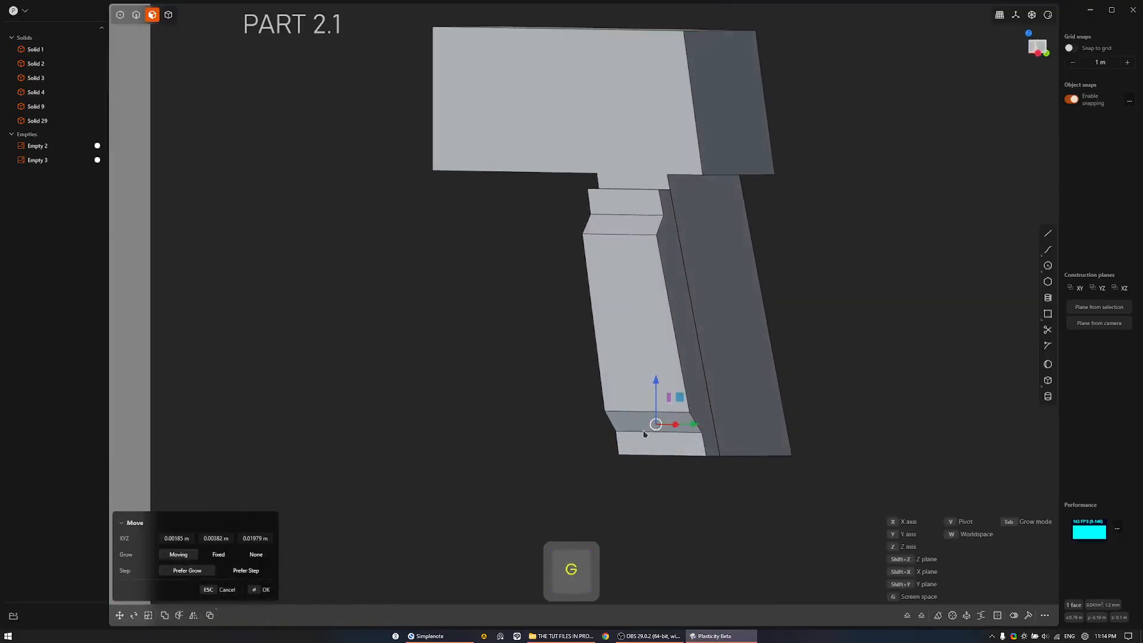
scroll(644, 434, "down", 4)
middle_click_drag(733, 414, 694, 467, "shift")
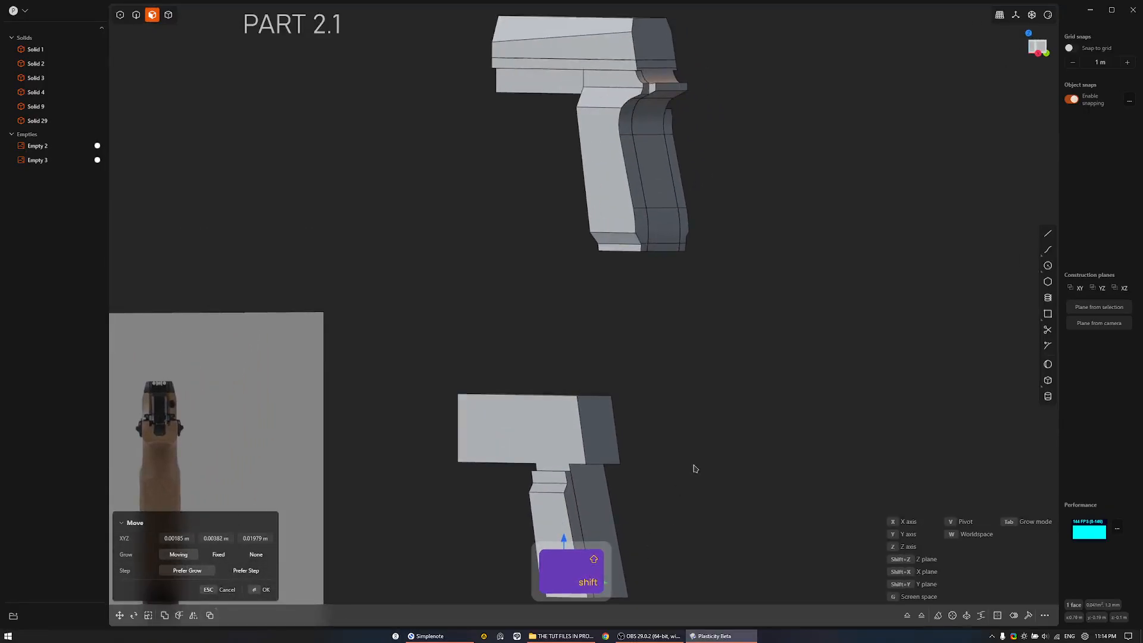
mouse_move(669, 393)
middle_mouse_down("shift")
mouse_move(669, 309)
mouse_move(687, 396)
middle_mouse_up("shift")
right_click(666, 303)
Examine the blocked-out grip against the finished pistol's grip and the side reference image.
middle_click_drag(665, 223, 686, 173)
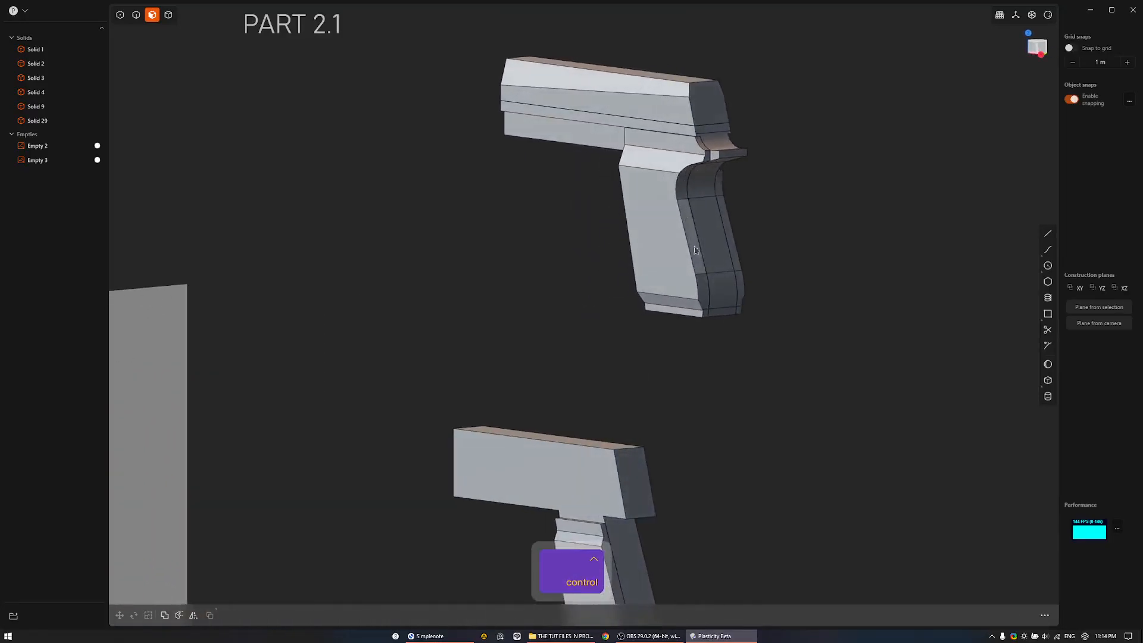
middle_click_drag(685, 348, 719, 127, "shift")
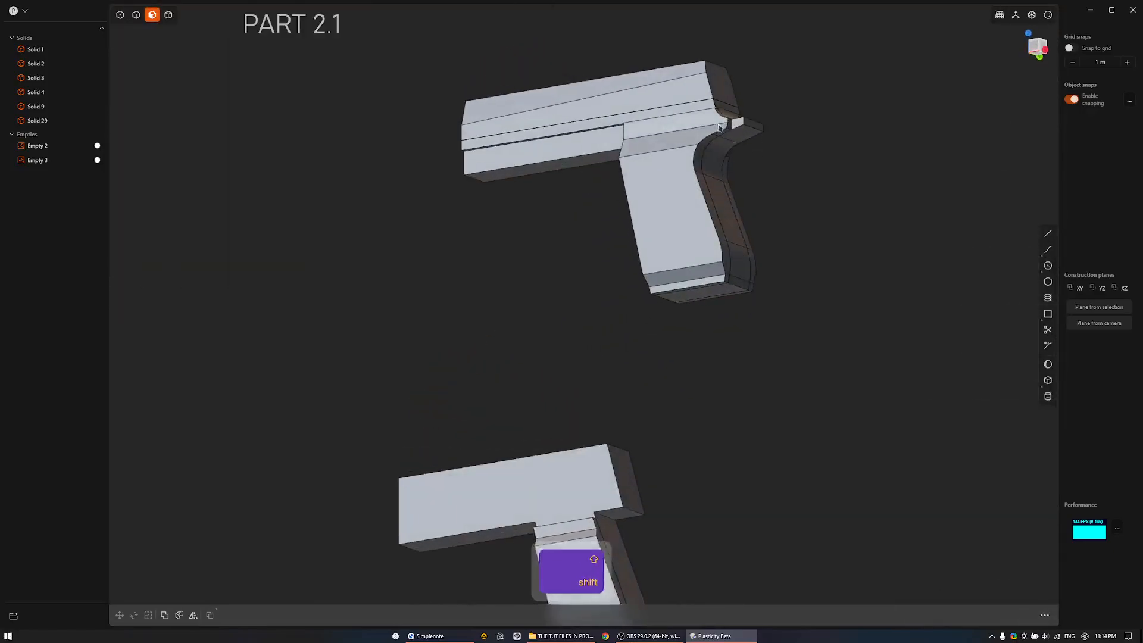
key("4")
key("3")
middle_click_drag(695, 321, 625, 256, "shift")
key("2")
middle_click_drag(630, 340, 565, 327, "shift")
middle_click_drag(591, 365, 720, 343)
middle_click_drag(631, 324, 613, 393, "shift")
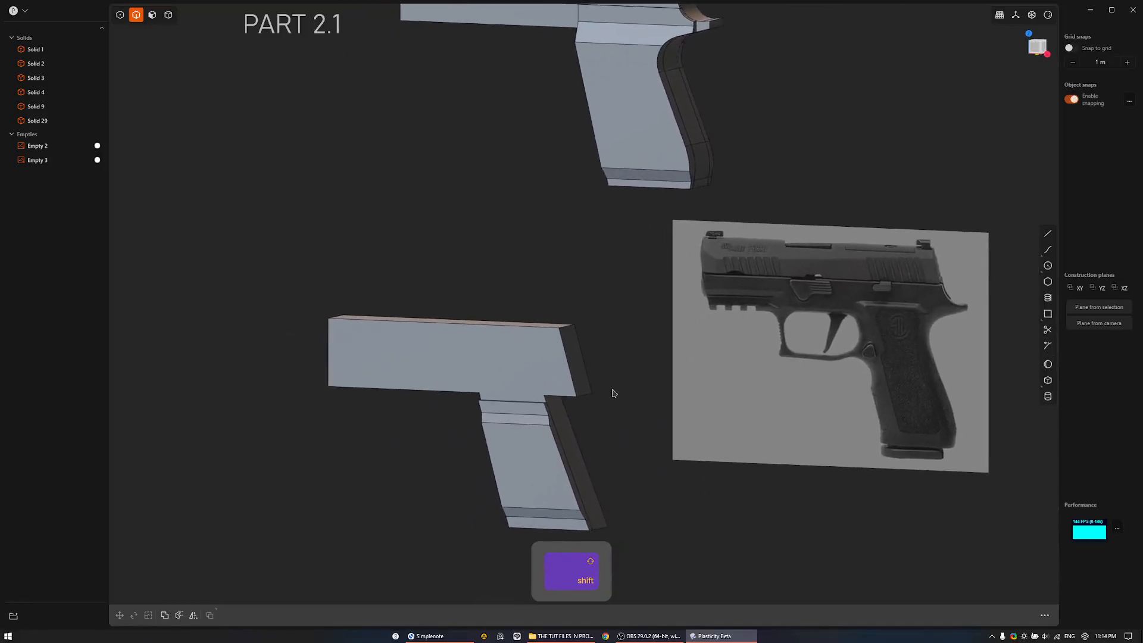
middle_click_drag(608, 446, 615, 405, "shift")
middle_click_drag(642, 362, 678, 377, "shift")
In the front view, draw a line about 0.7 m long across the grip's lower rear corner, following the reference's back edge.
middle_click_drag(655, 417, 712, 416, "alt")
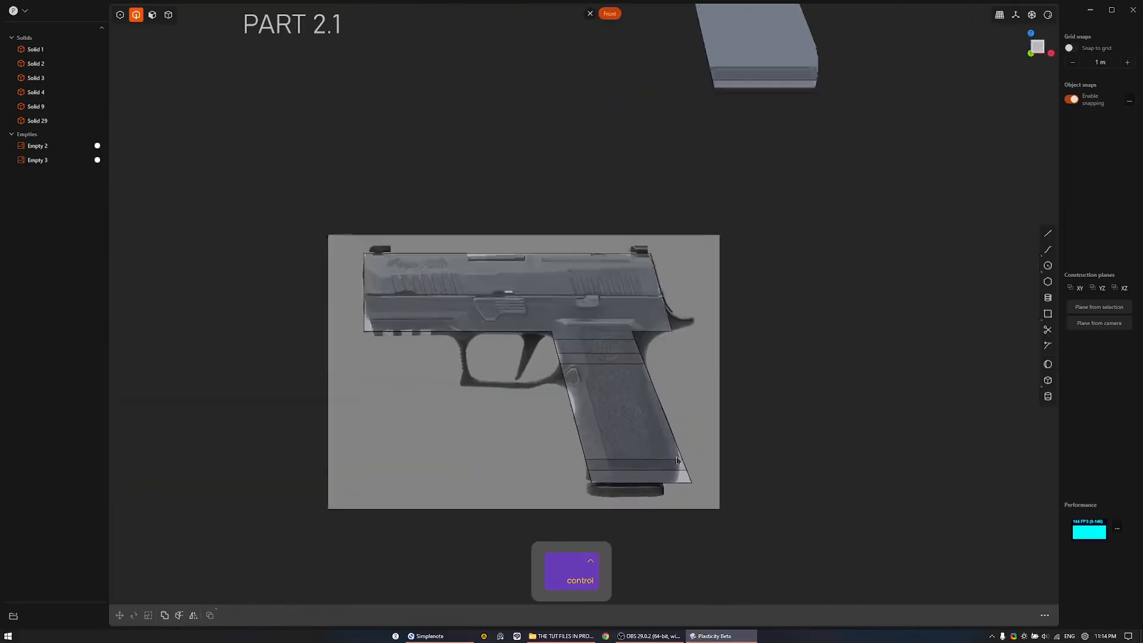
scroll(678, 497, "up", 5)
key("shift+a")
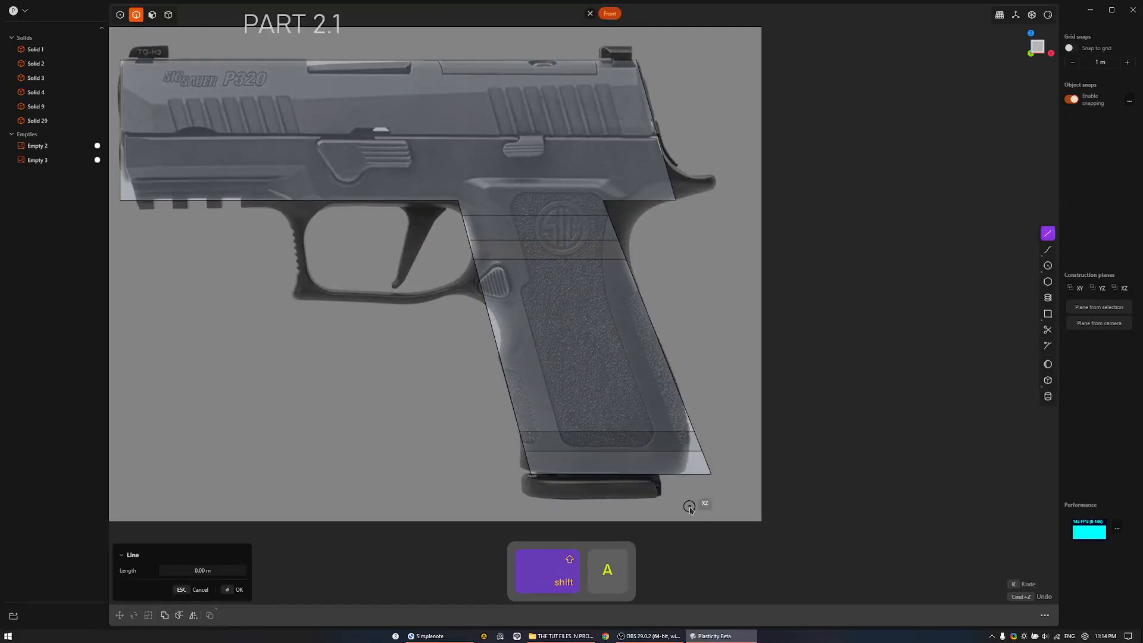
left_click(701, 299)
Cut the main slide-and-grip body with the drawn line to separate the lower rear corner of the grip.
middle_click_drag(701, 299, 543, 357)
key("c")
left_click(618, 375)
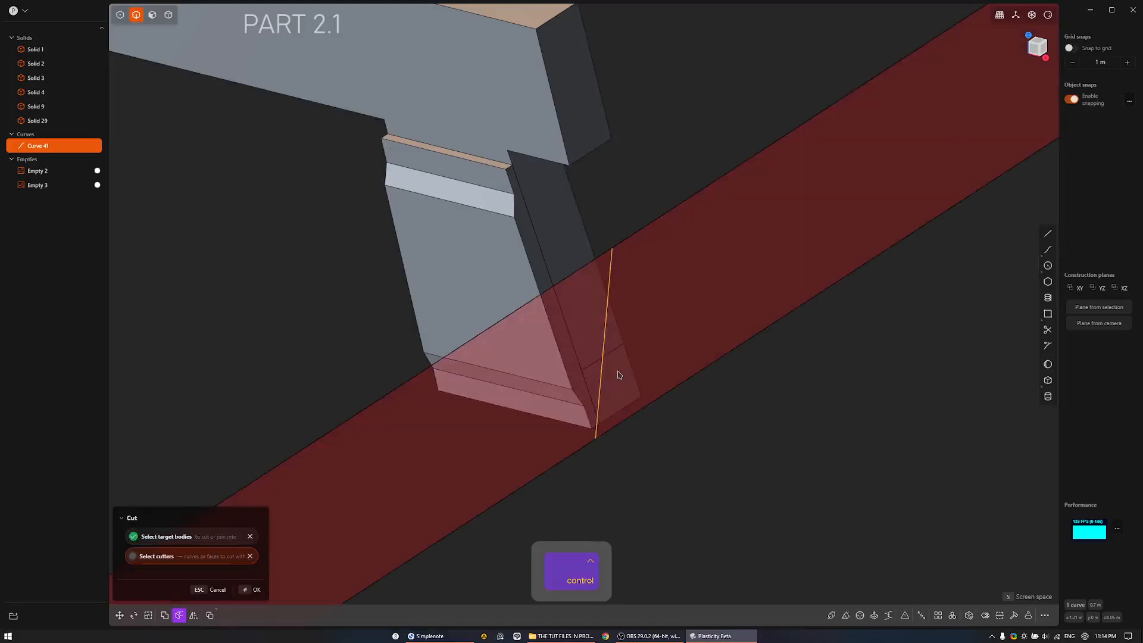
right_click(617, 375)
scroll(657, 435, "down", 3)
key("3")
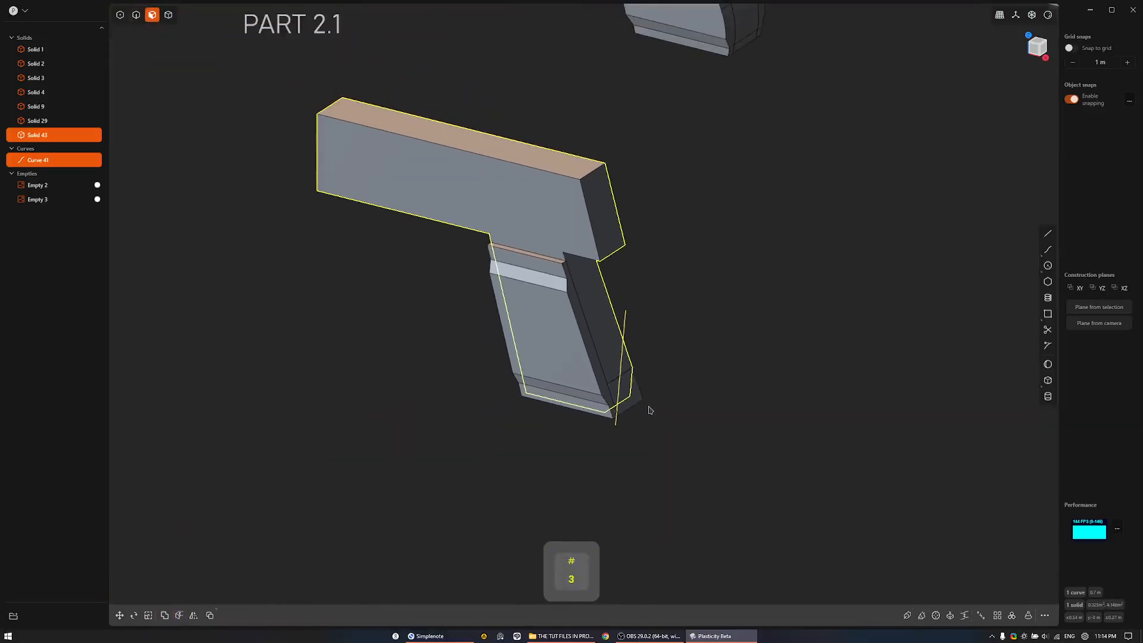
middle_click_drag(625, 403, 633, 454, "shift")
key("2")
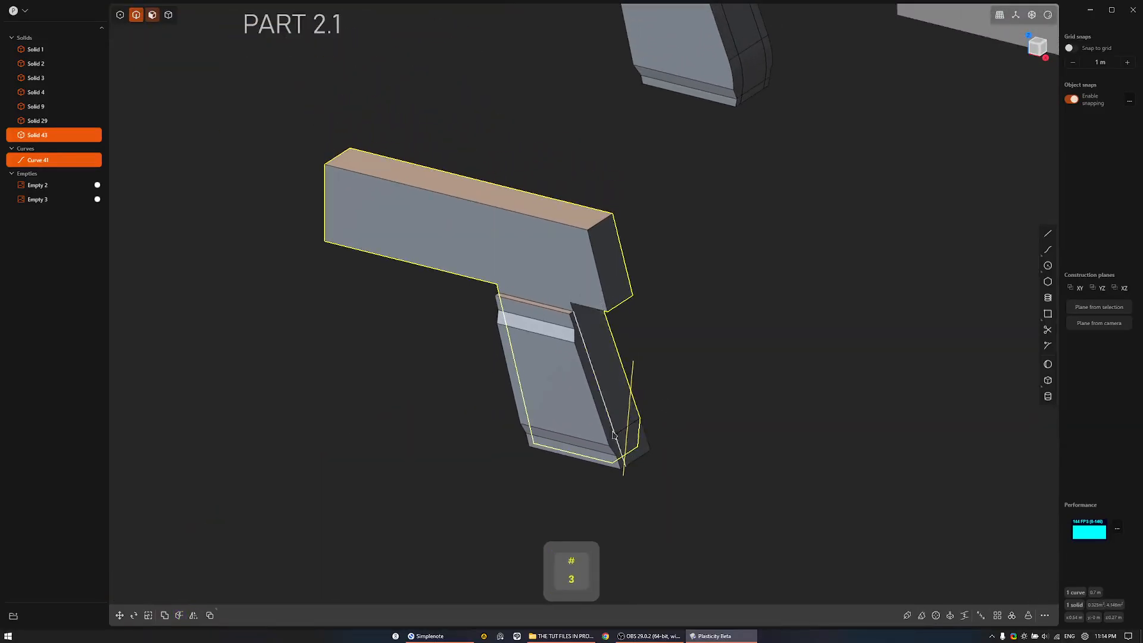
key("KP_1")
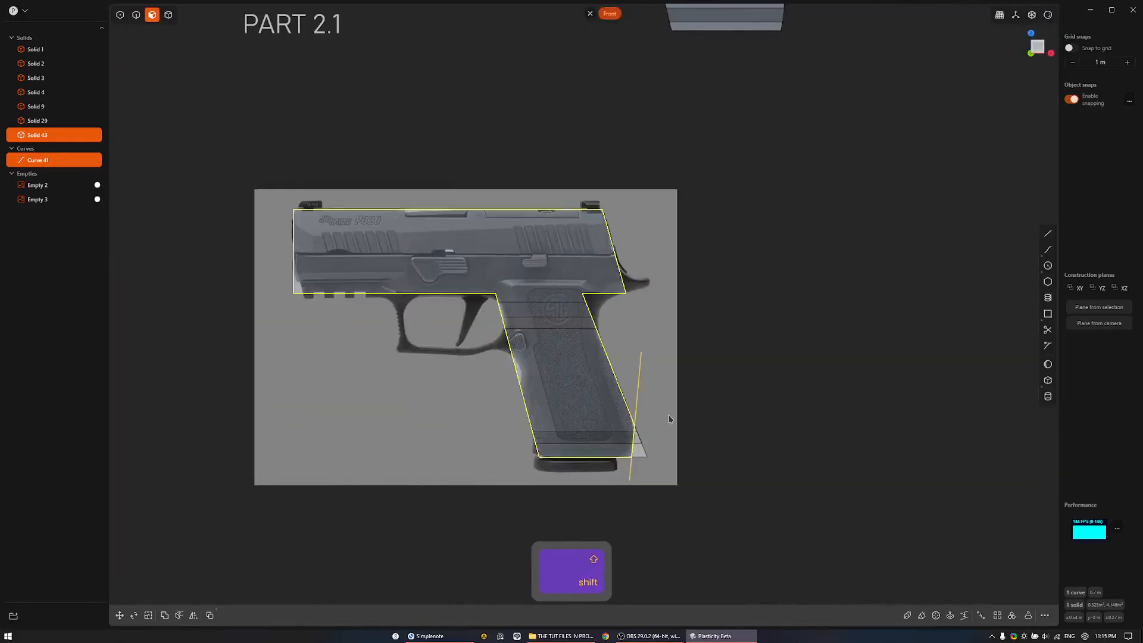
key("space")
middle_click_drag(714, 382, 625, 440, "alt")
key("alt+space")
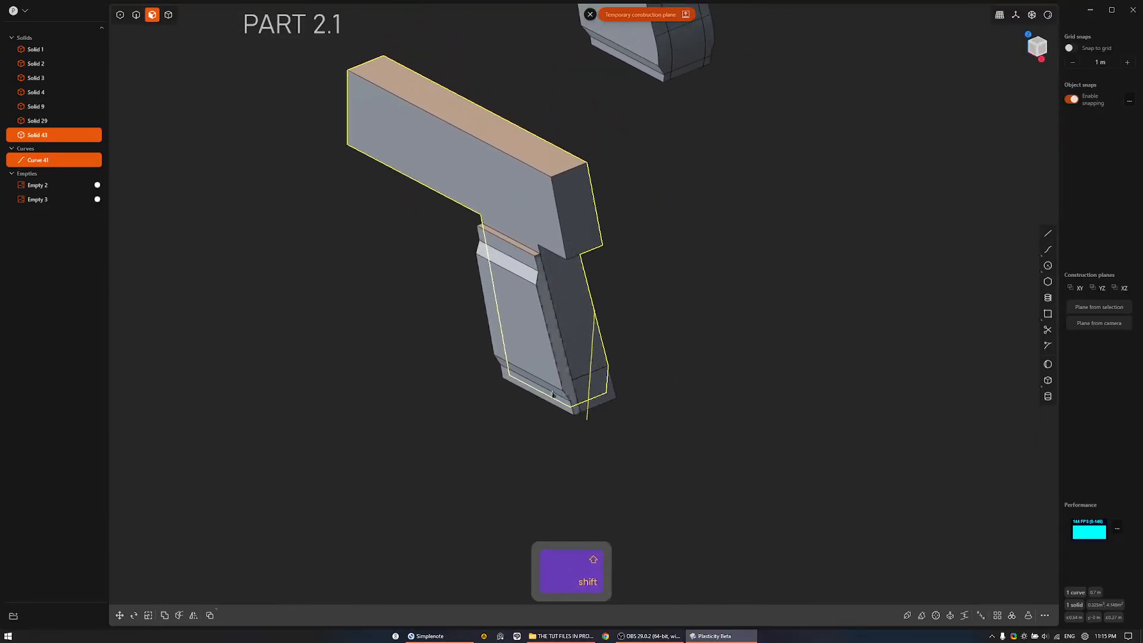
middle_click_drag(580, 388, 560, 420, "shift")
key("c")
middle_click_drag(566, 334, 576, 444)
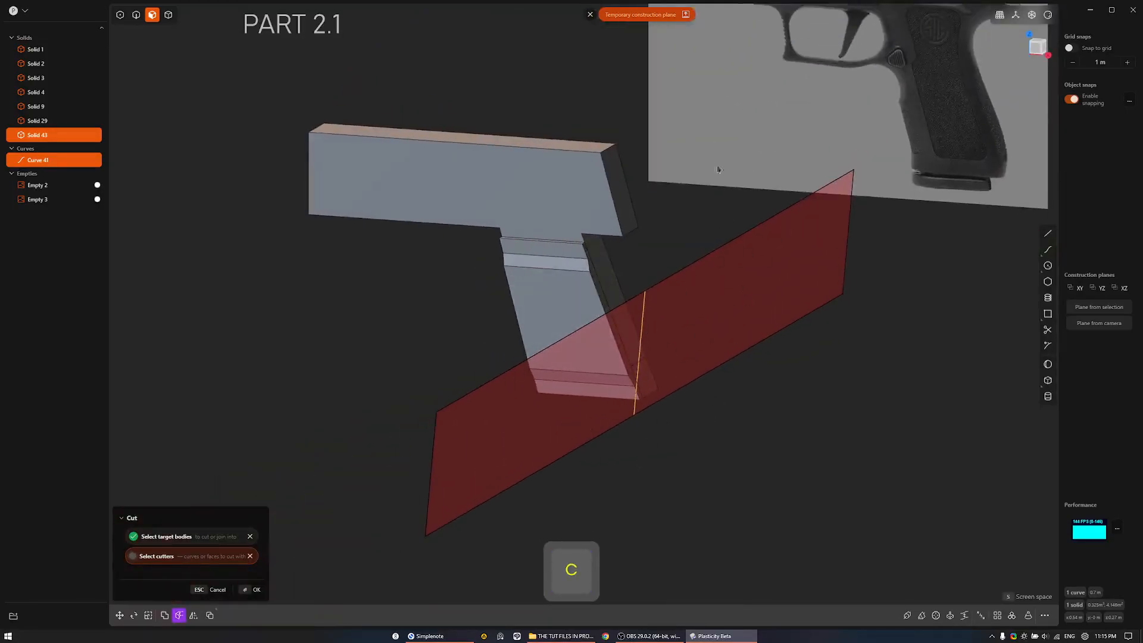
key("Escape")
Delete the separated lower rear corner piece of the grip and the leftover cutting line.
left_click(647, 386)
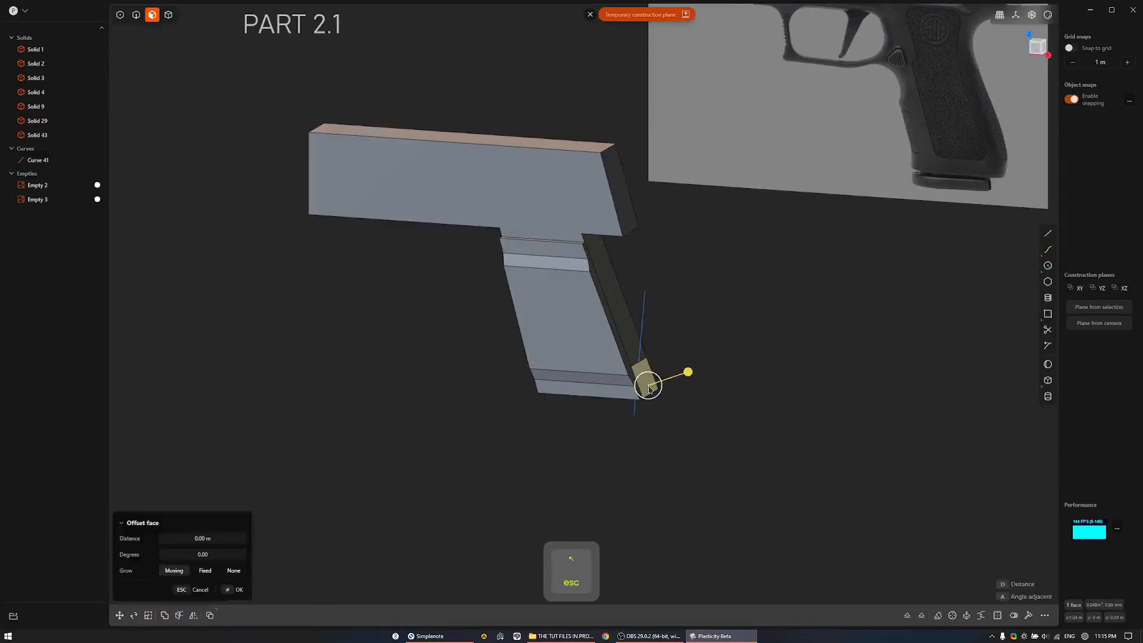
key("Escape")
key("x")
middle_click_drag(645, 328, 589, 380)
left_click(554, 309)
key("b")
middle_click_drag(554, 308, 620, 350)
left_click_drag(621, 338, 608, 327)
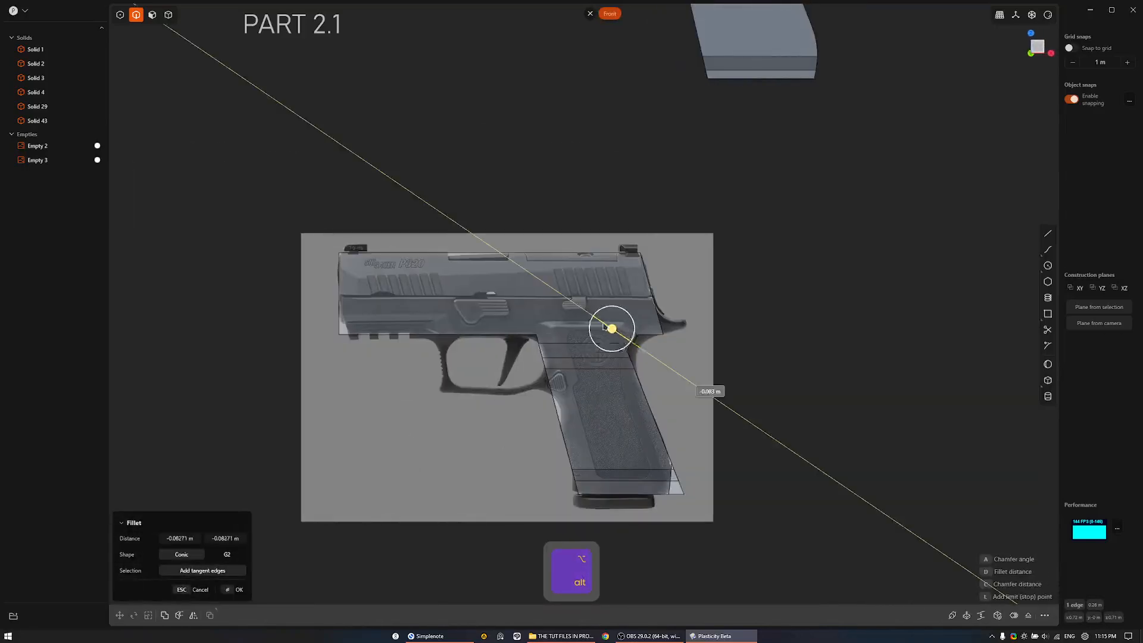
key("Escape")
middle_click_drag(666, 339, 740, 335, "ctrl")
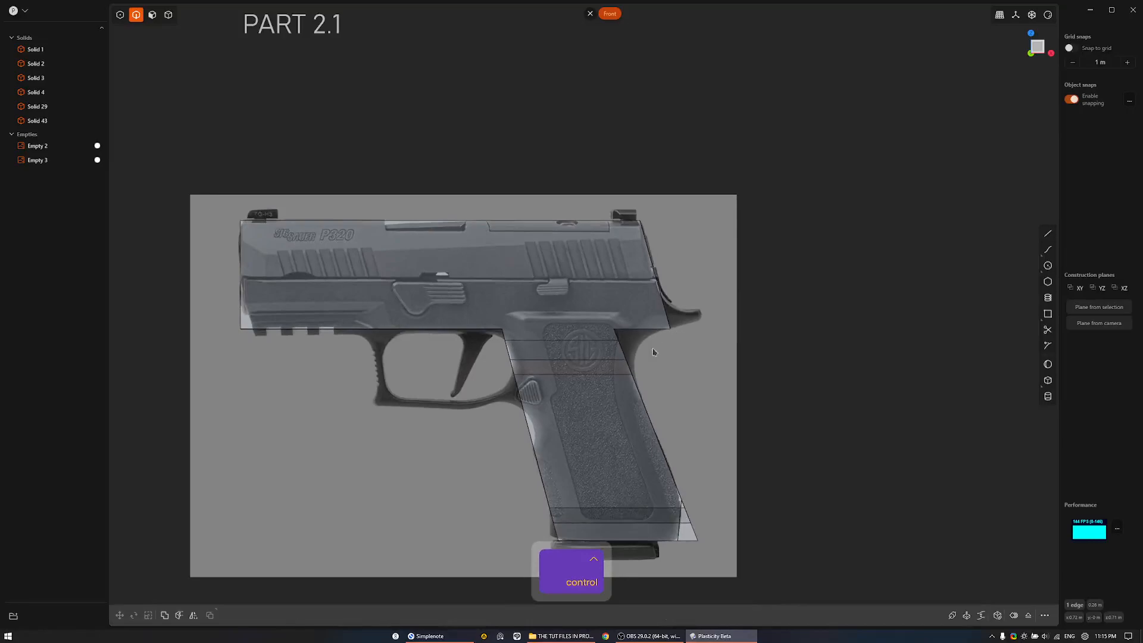
scroll(719, 411, "down", 4)
middle_click_drag(719, 410, 731, 447)
key("3")
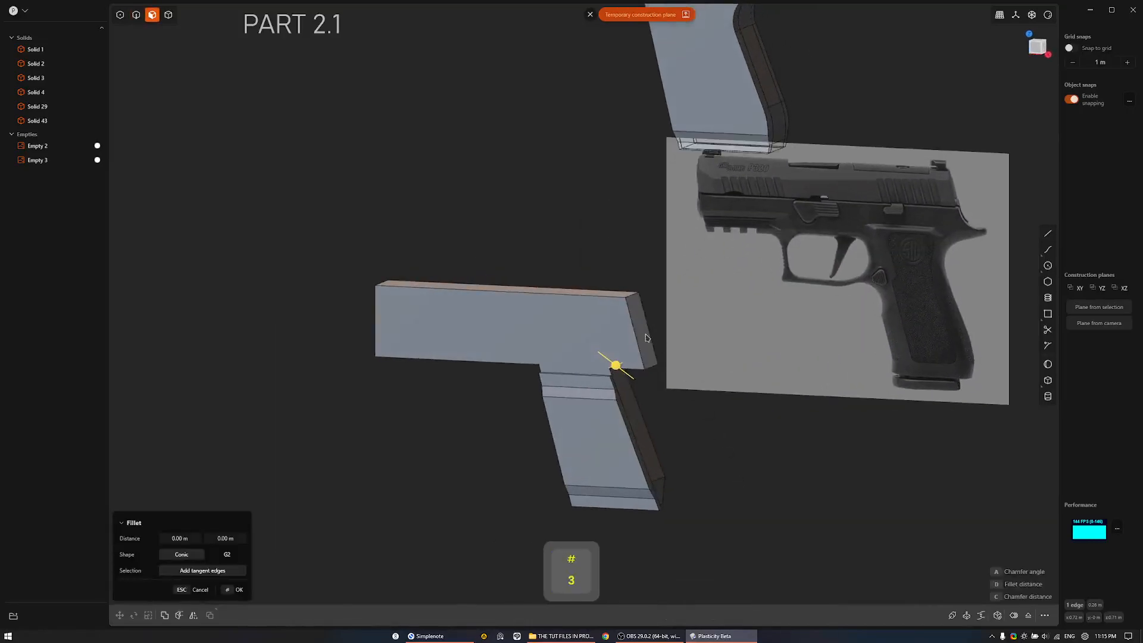
left_click(646, 338)
key("KP_3")
key("KP_1")
key("Escape")
Fillet the inner edge between the slide's underside and the grip's back by about 0.268 m.
middle_click_drag(705, 396, 597, 393)
middle_click_drag(545, 366, 562, 331)
scroll(561, 329, "up", 3)
key("2")
left_click(565, 314)
left_click_drag(567, 316, 604, 346)
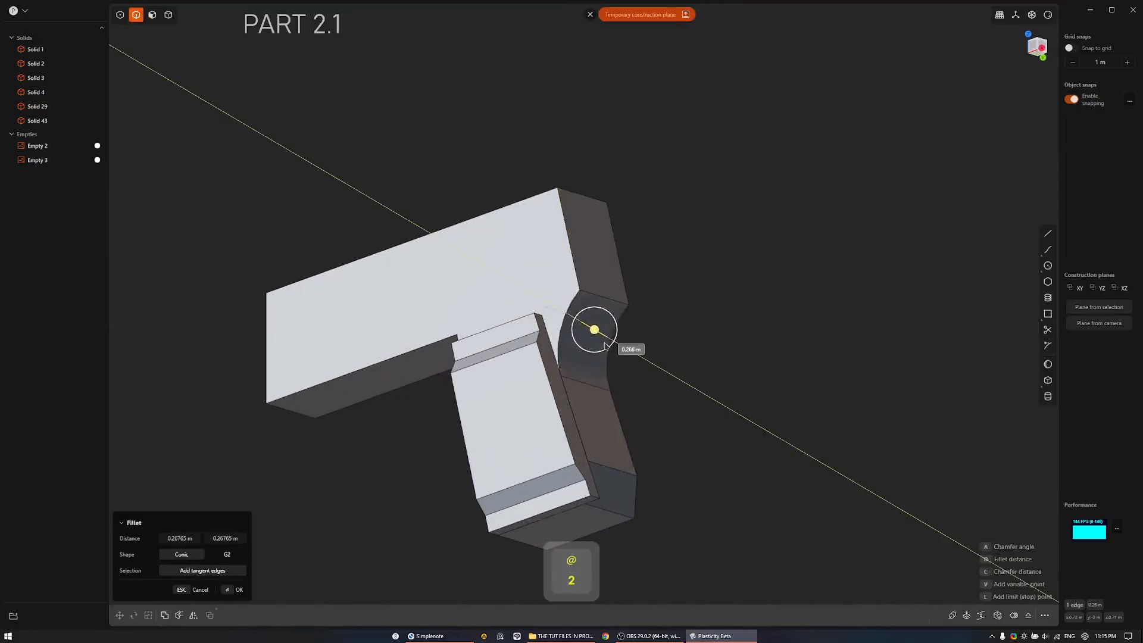
right_click(596, 334)
In the front view, offset the slide's rear face outward by about 0.125 m.
key("3")
left_click(604, 259)
middle_click_drag(650, 260, 764, 315, "alt")
left_click_drag(764, 315, 800, 339)
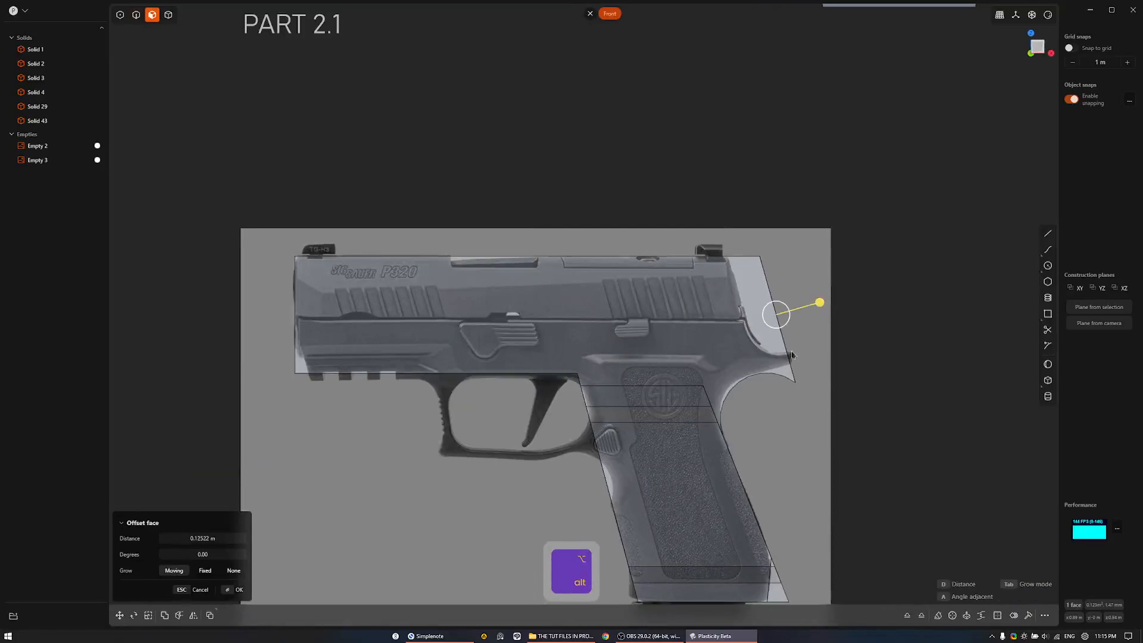
Undo the slide's rear-face offset and the fillet between slide and grip.
key("ctrl+z")
scroll(761, 417, "down", 3)
middle_click_drag(760, 416, 592, 315)
key("ctrl+z")
key("ctrl+z")
key("ctrl+z")
key("ctrl+z")
key("ctrl+z")
key("ctrl+z")
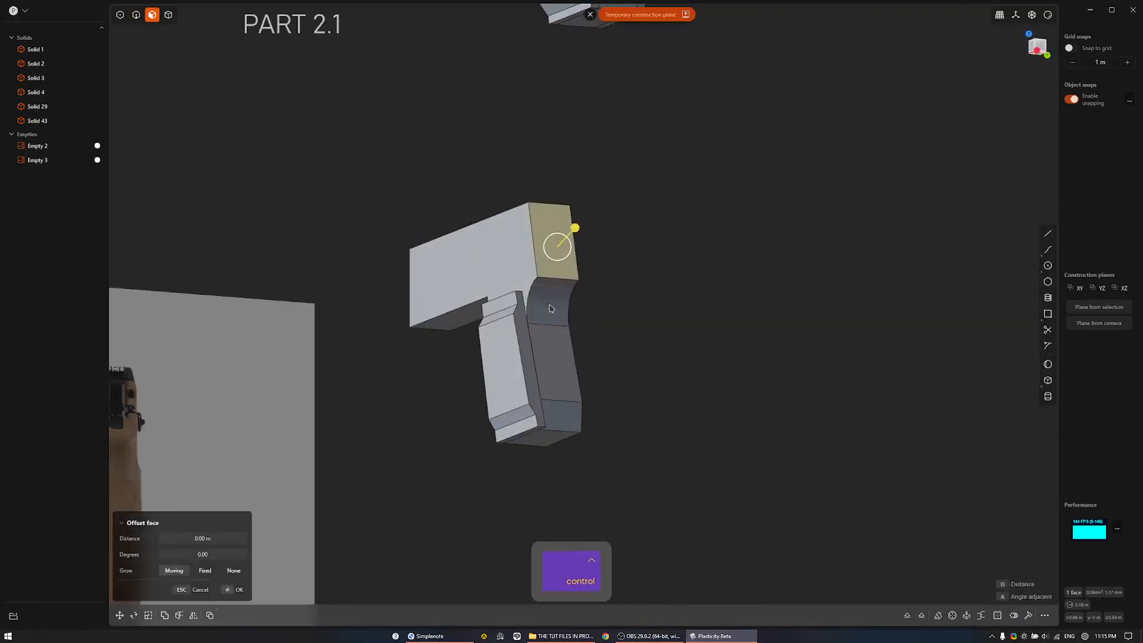
Try to pull the slide's rear face outward in the front view and undo it.
middle_click_drag(559, 266, 725, 274, "alt")
left_click_drag(758, 263, 777, 257)
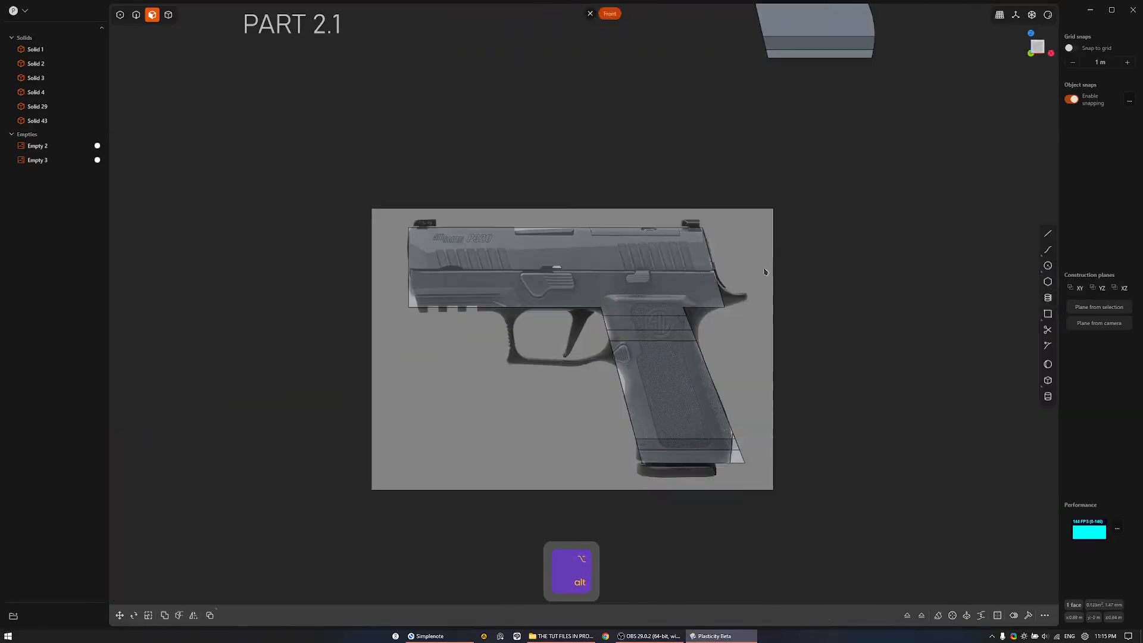
key("ctrl+z")
In the front view, offset the slide's rear face outward to reach the tip of the reference's beavertail.
scroll(727, 285, "up", 3)
middle_click_drag(729, 282, 684, 300)
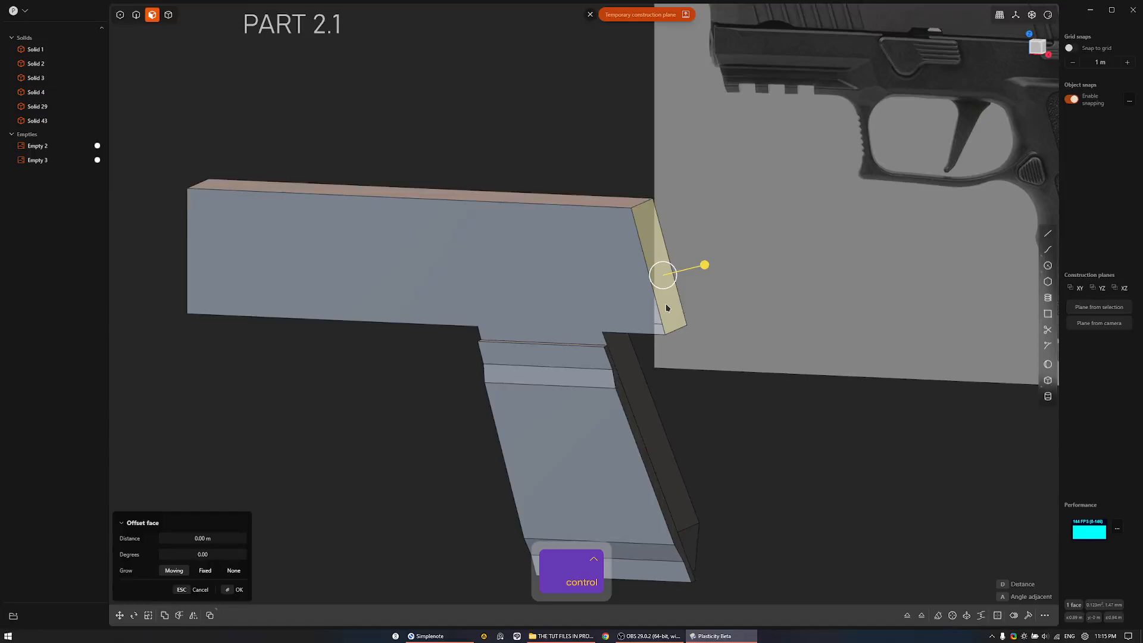
scroll(667, 310, "down", 3)
scroll(669, 328, "up", 3)
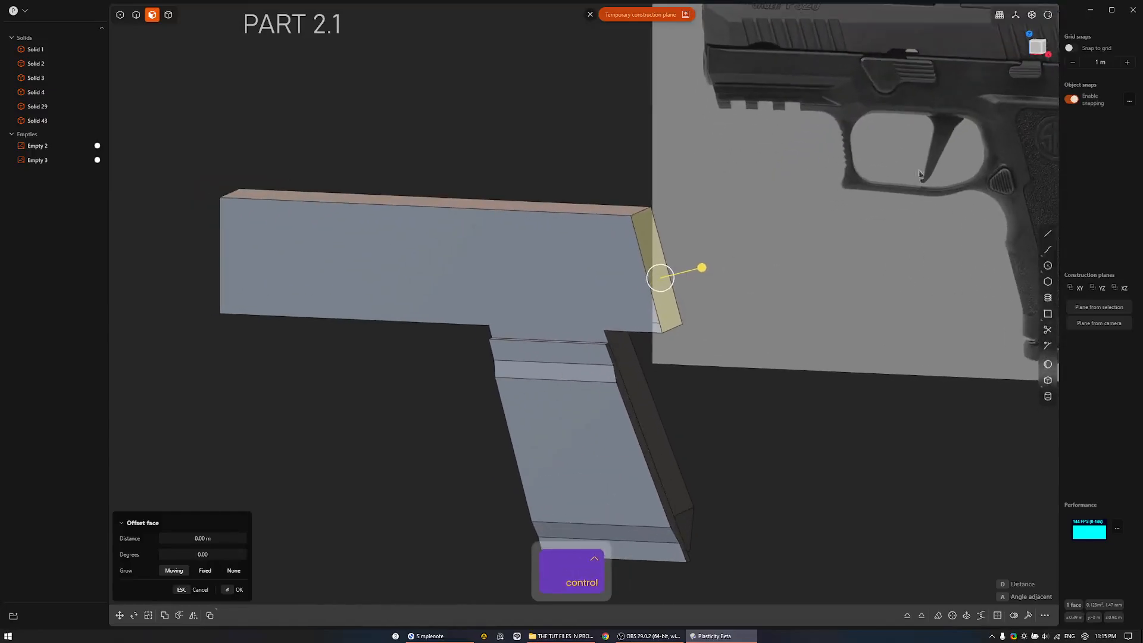
middle_click_drag(699, 286, 763, 247, "alt")
left_click_drag(749, 245, 785, 235)
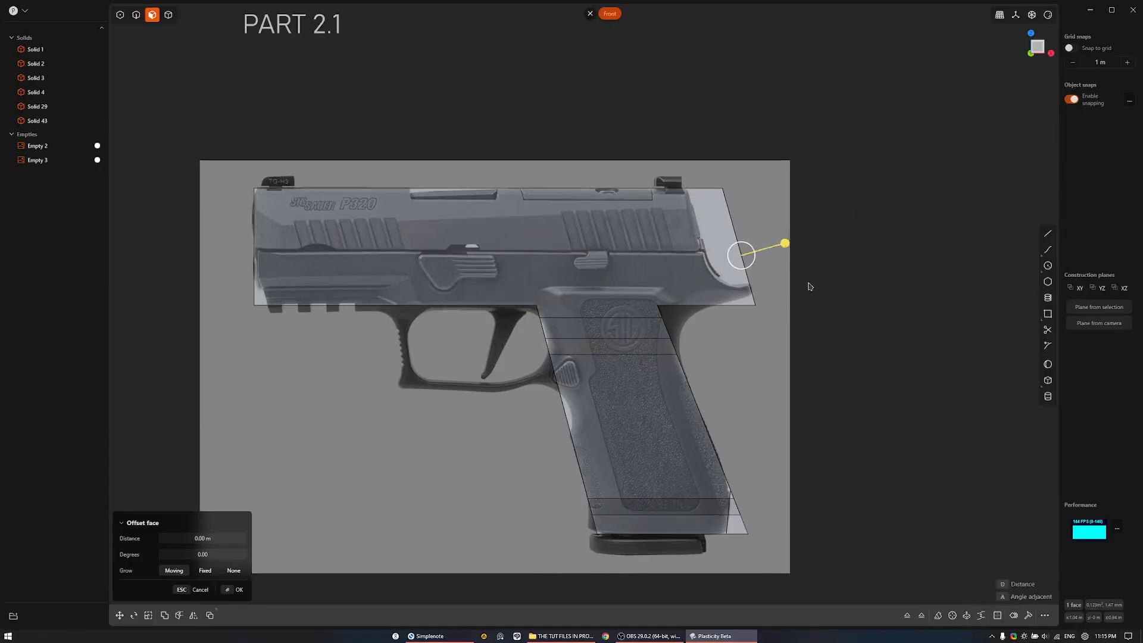
Cut the body with lines drawn along the reference slide's rear edge and beavertail top, and delete the upper rear piece.
key("shift+a")
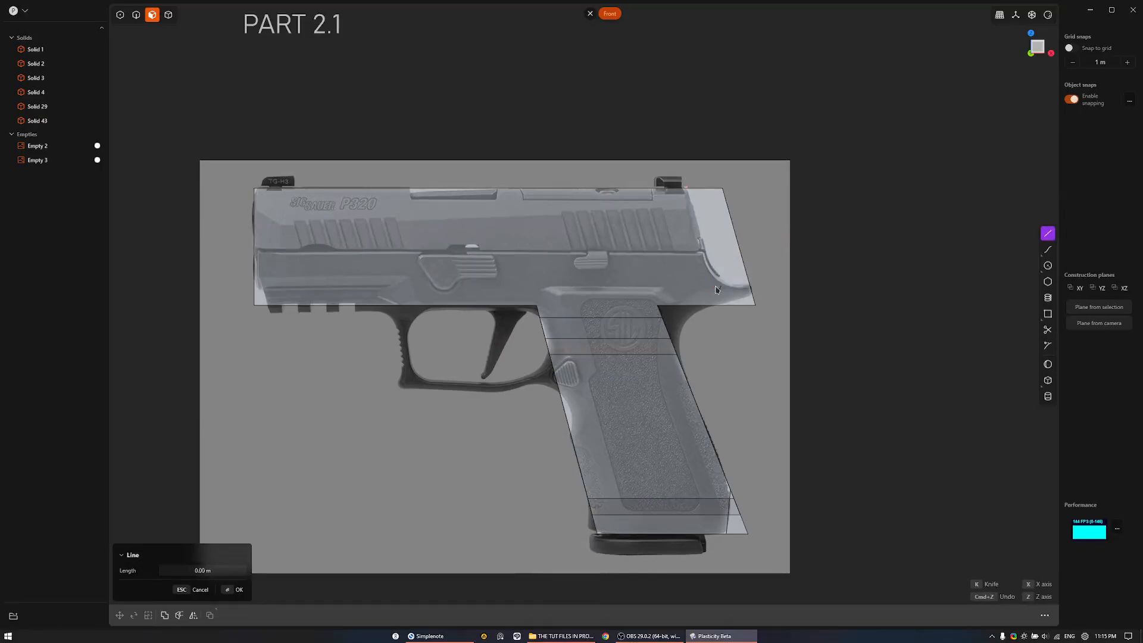
right_click(830, 278)
key("c")
left_click(728, 242)
right_click(728, 242)
key("Delete")
Fillet the inner edge between the slide's rear face and the beavertail's top by about 0.149 m.
middle_click_drag(752, 279, 686, 349)
key("2")
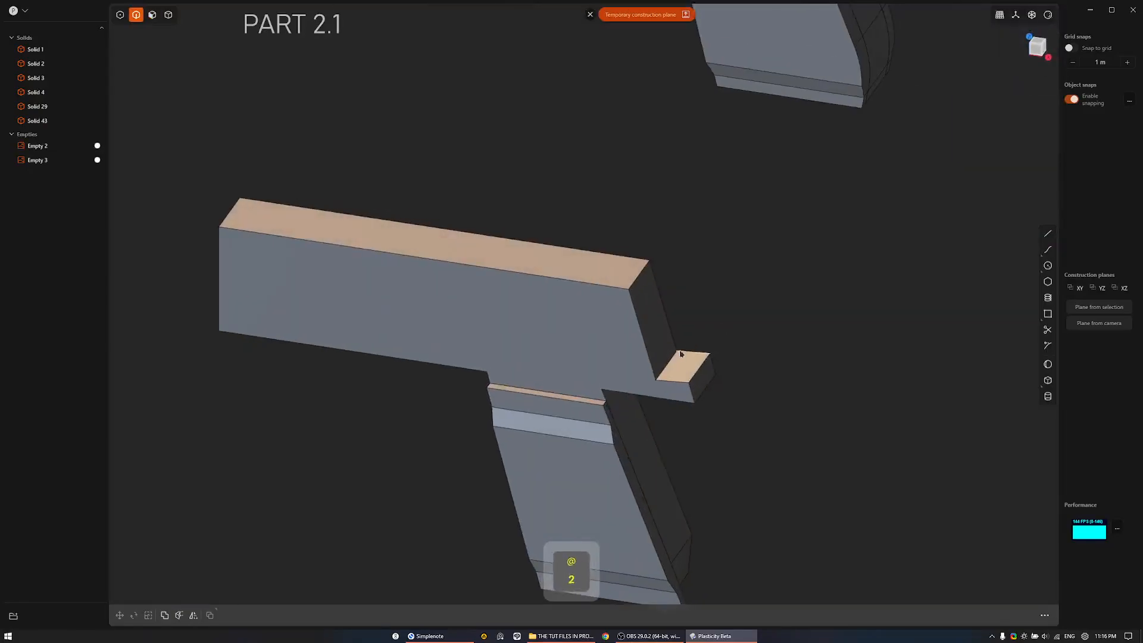
left_click(669, 369)
left_click_drag(668, 365, 692, 347)
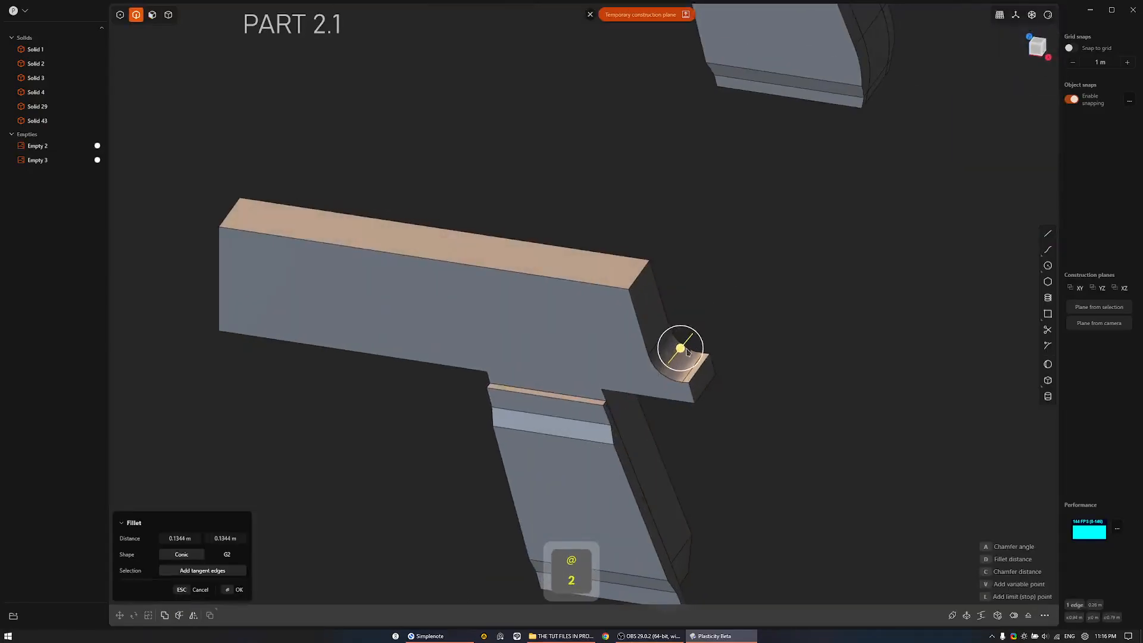
middle_click_drag(681, 368, 676, 332, "ctrl")
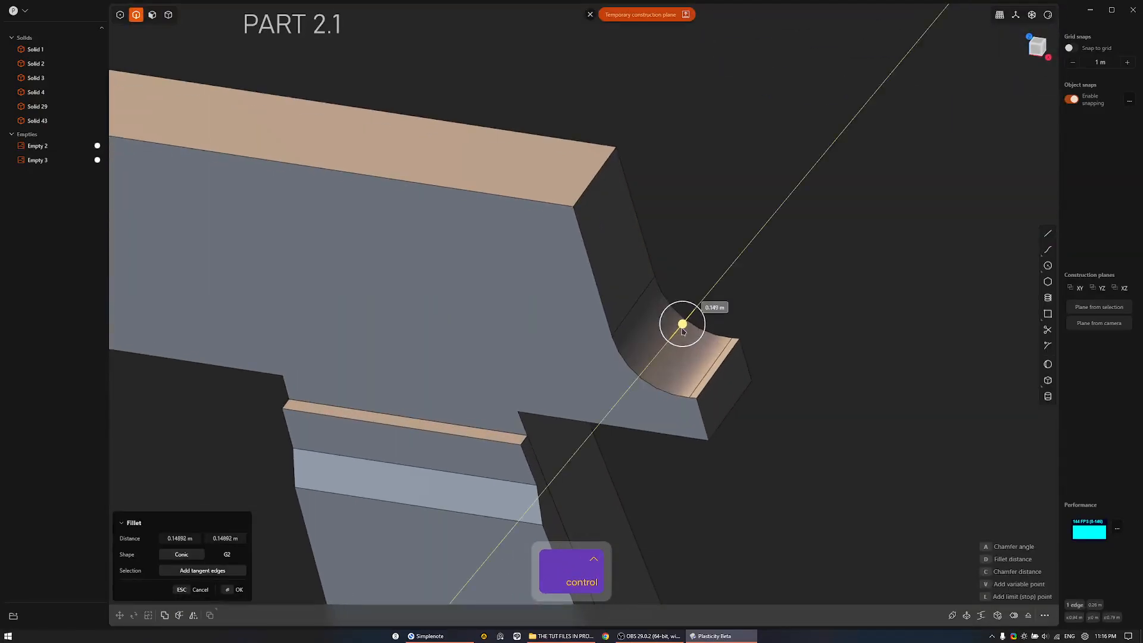
right_click(713, 373)
key("3")
left_click(714, 371)
middle_click_drag(715, 372, 729, 420, "ctrl")
middle_click_drag(729, 419, 790, 411)
key("r")
key("Escape")
In the front view, rotate the underside face behind the grip to follow the reference beavertail's slope.
middle_click_drag(791, 411, 625, 333)
middle_click_drag(625, 333, 605, 296)
key("2")
left_click(495, 268)
middle_click_drag(497, 269, 699, 294, "alt")
key("3")
left_click(738, 298)
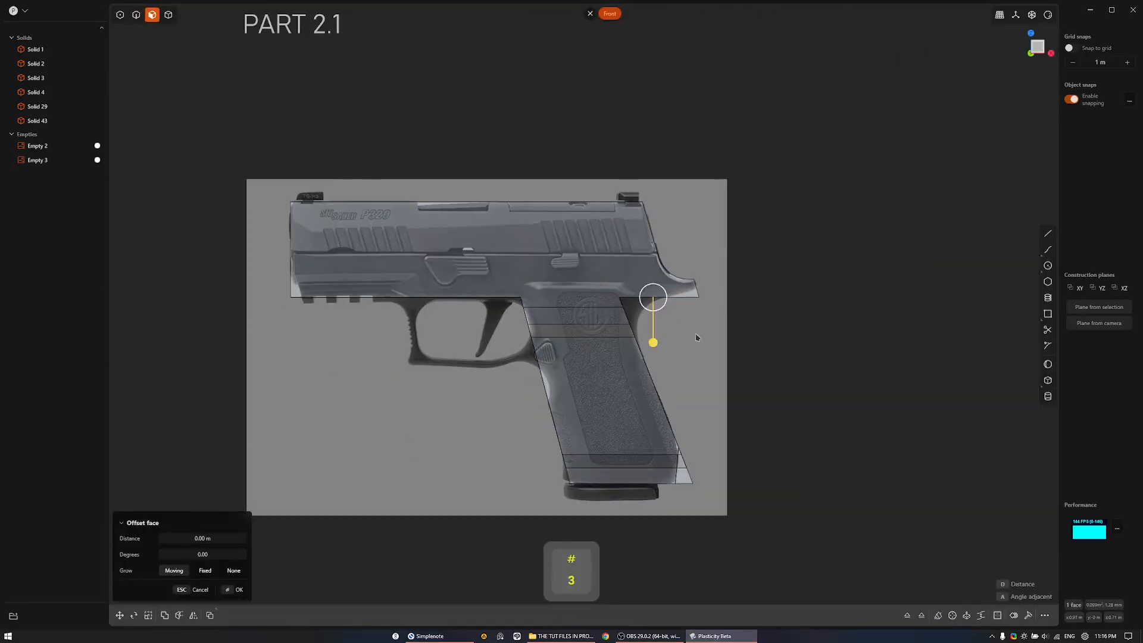
key("r")
scroll(748, 337, "up", 5)
Move the beavertail's underside face about 0.01 m downward and fine-tune its angle and position against the reference.
key("g")
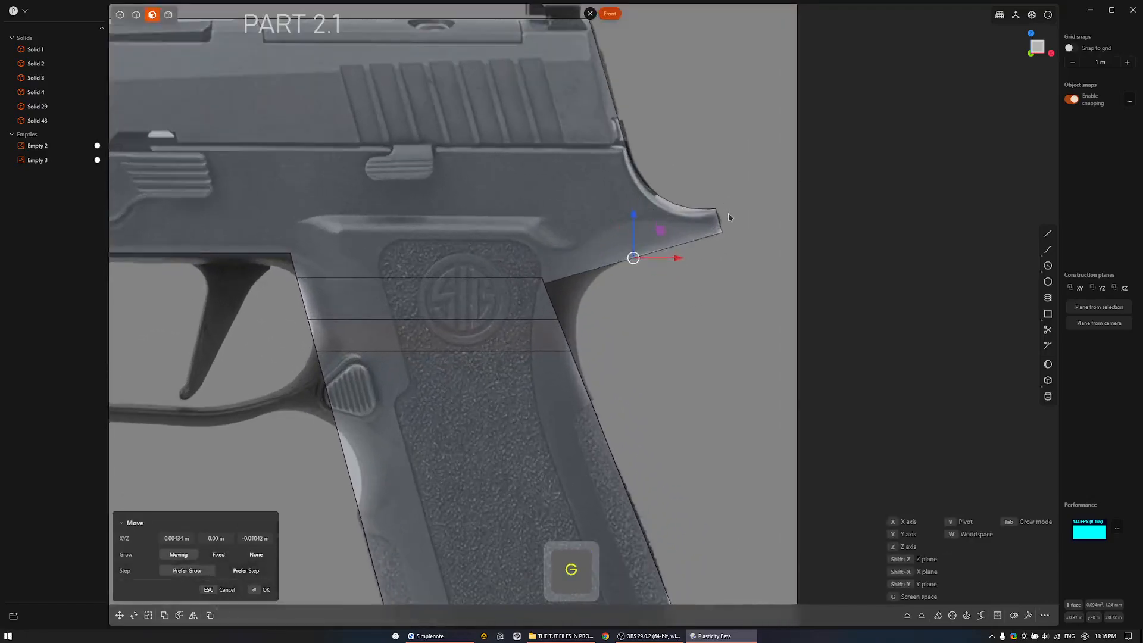
key("r")
key("g")
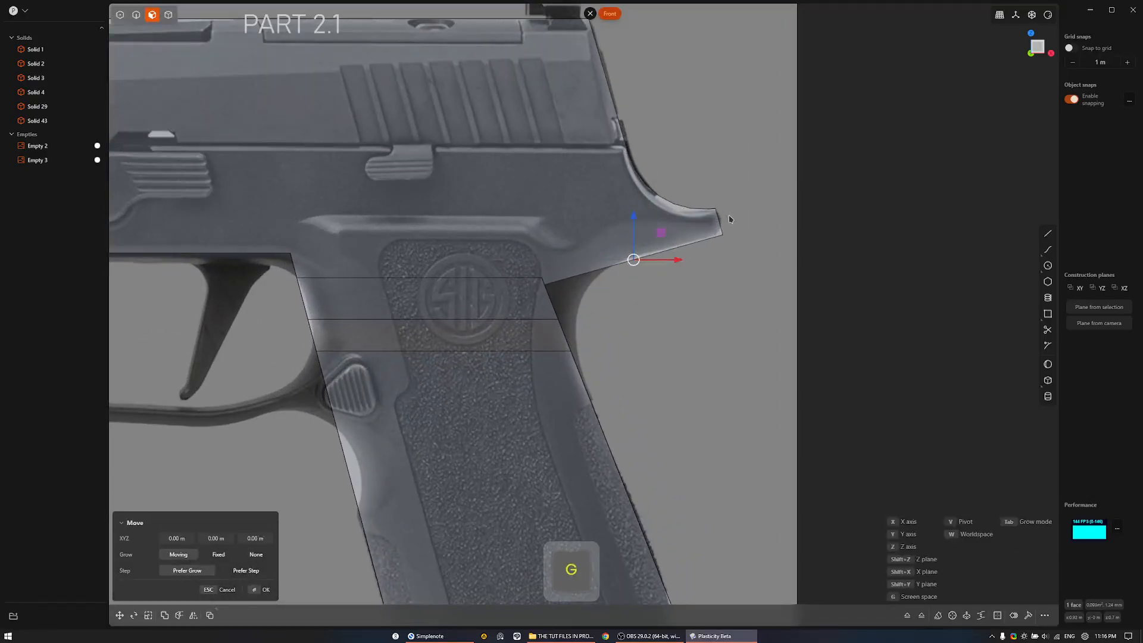
right_click(729, 214)
Fillet the inner edge between the beavertail's underside and the grip's back by about 0.159 m.
middle_click_drag(728, 214, 573, 241, "ctrl")
key("3")
left_click(530, 232)
key("2")
left_click(527, 226)
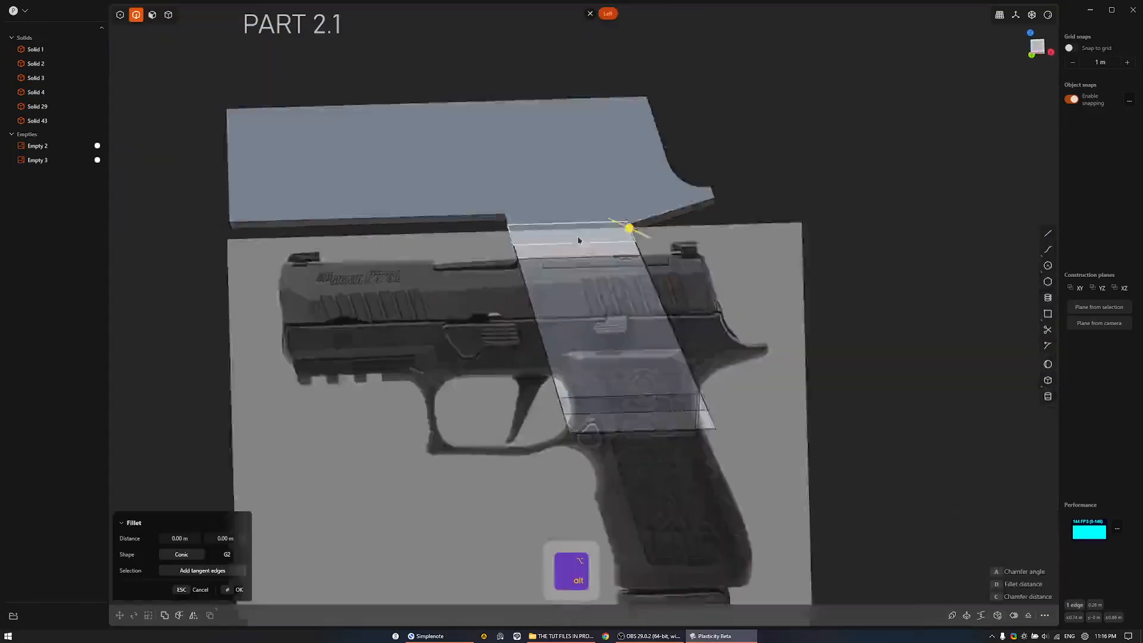
middle_click_drag(663, 257, 664, 214, "ctrl")
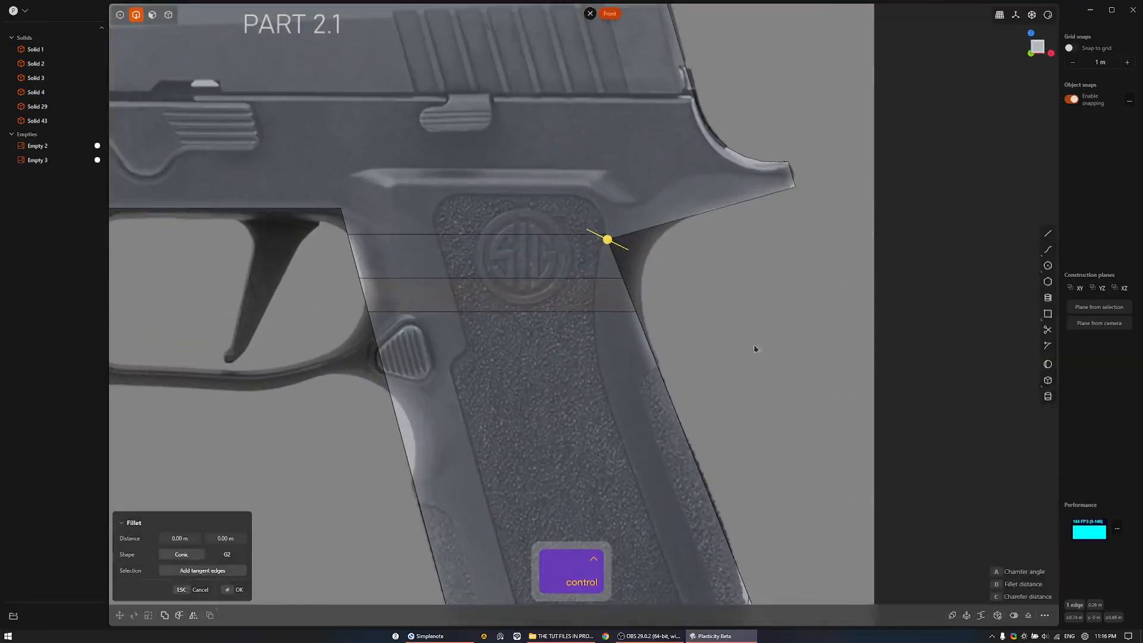
key("d")
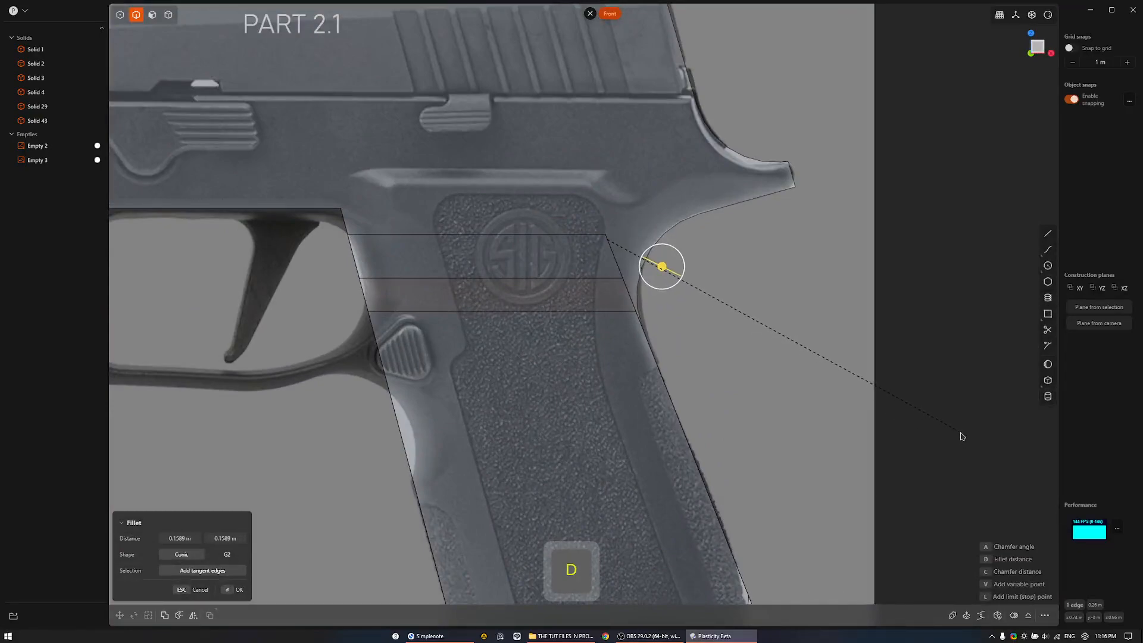
left_click(962, 432)
middle_click_drag(766, 334, 564, 343, "ctrl")
right_click(782, 379)
middle_click_drag(563, 343, 659, 497, "shift")
middle_click_drag(602, 457, 651, 370, "shift")
key("3")
left_click(651, 370)
left_click_drag(650, 335, 651, 322)
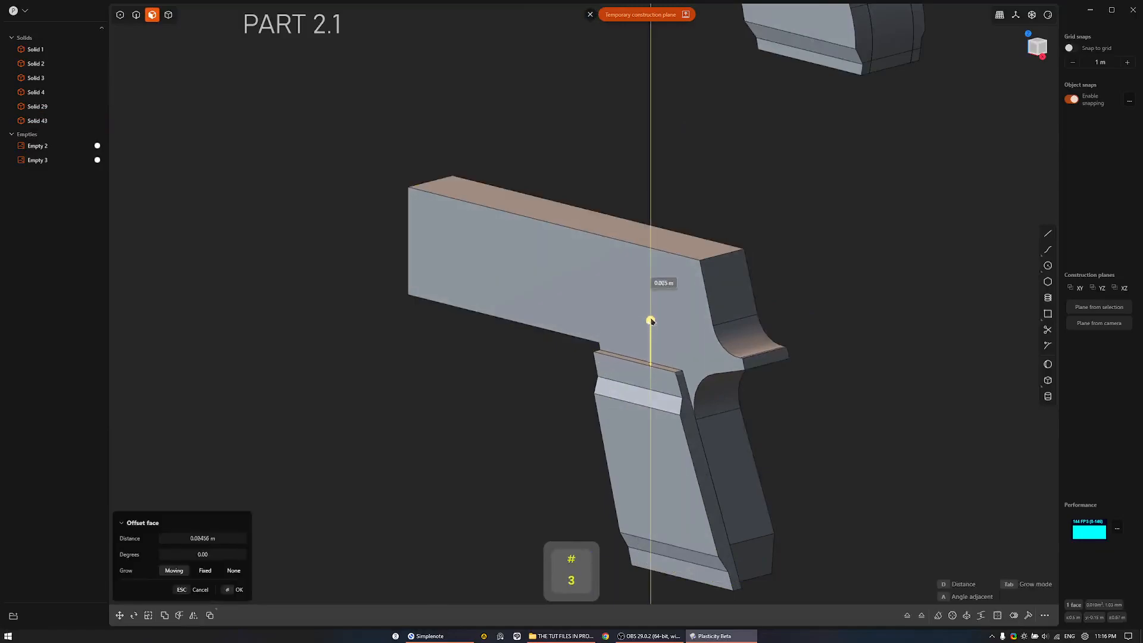
key("Escape")
Compare the blocked-out pistol's grip and rear contour with the finished pistol.
middle_click_drag(668, 294, 600, 380)
scroll(652, 354, "down", 5)
middle_click_drag(708, 275, 713, 251, "shift")
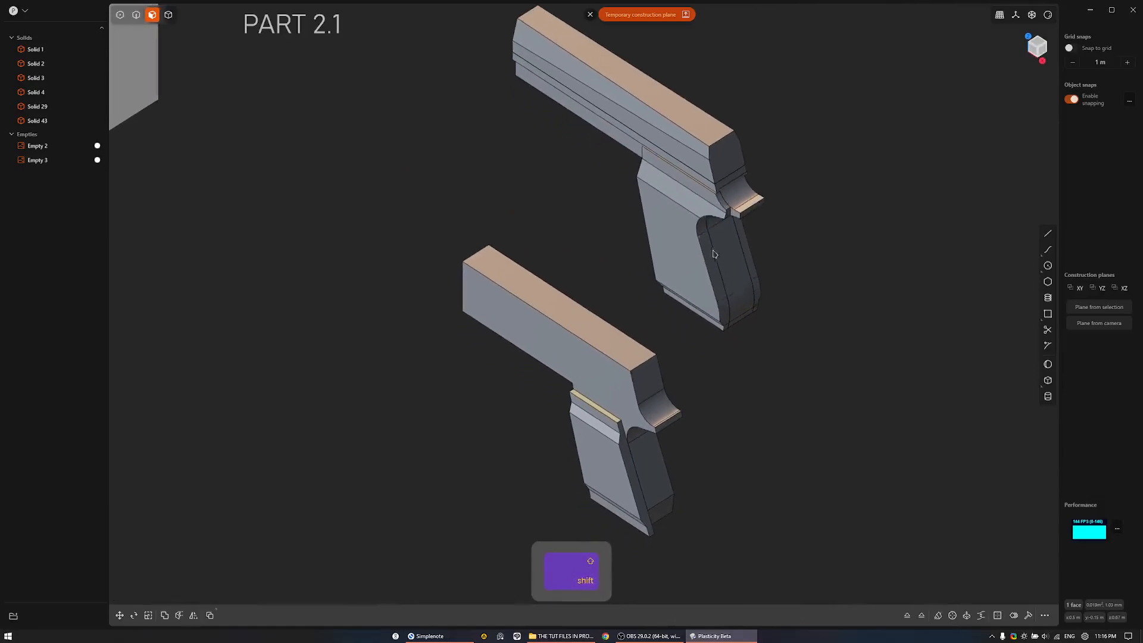
key("4")
left_click(691, 238)
Fillet the edge at the grip's lower rear corner to follow the reference's back contour.
middle_click_drag(643, 440, 649, 369, "shift")
middle_click_drag(649, 369, 545, 317)
key("2")
left_click(528, 395)
middle_click_drag(530, 395, 773, 205, "alt")
key("d")
middle_click_drag(915, 263, 792, 265)
right_click(644, 361)
Try to delete the flat face below the grip's rounded lower rear corner.
key("3")
left_click(636, 363)
middle_click_drag(638, 364, 722, 402, "ctrl")
middle_click_drag(723, 327, 667, 385, "shift")
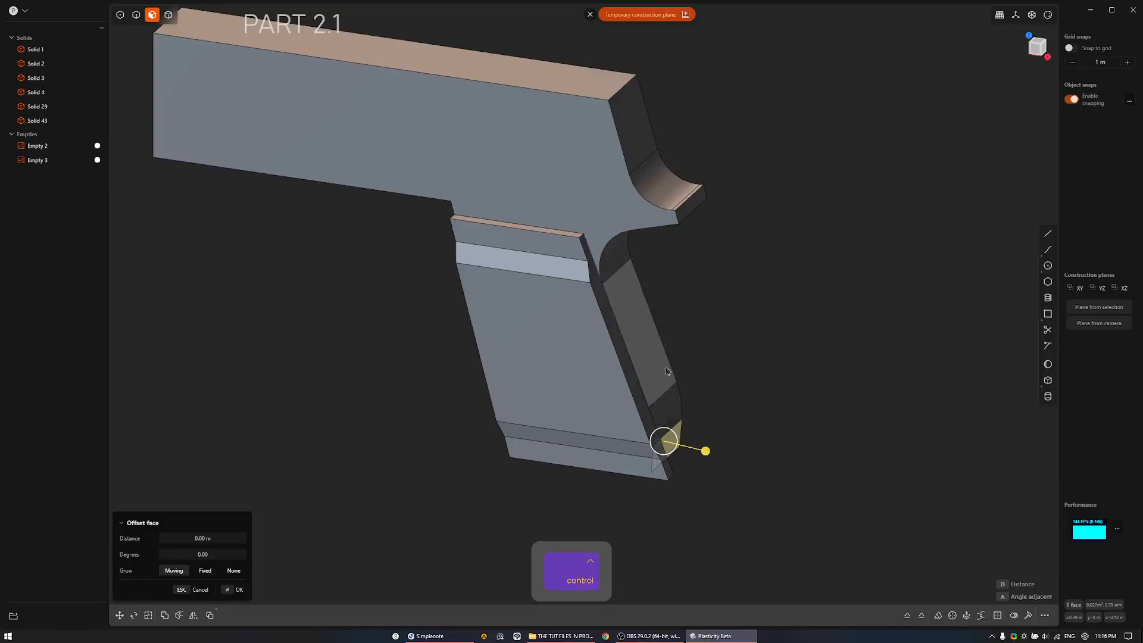
scroll(666, 371, "down", 5)
key("x")
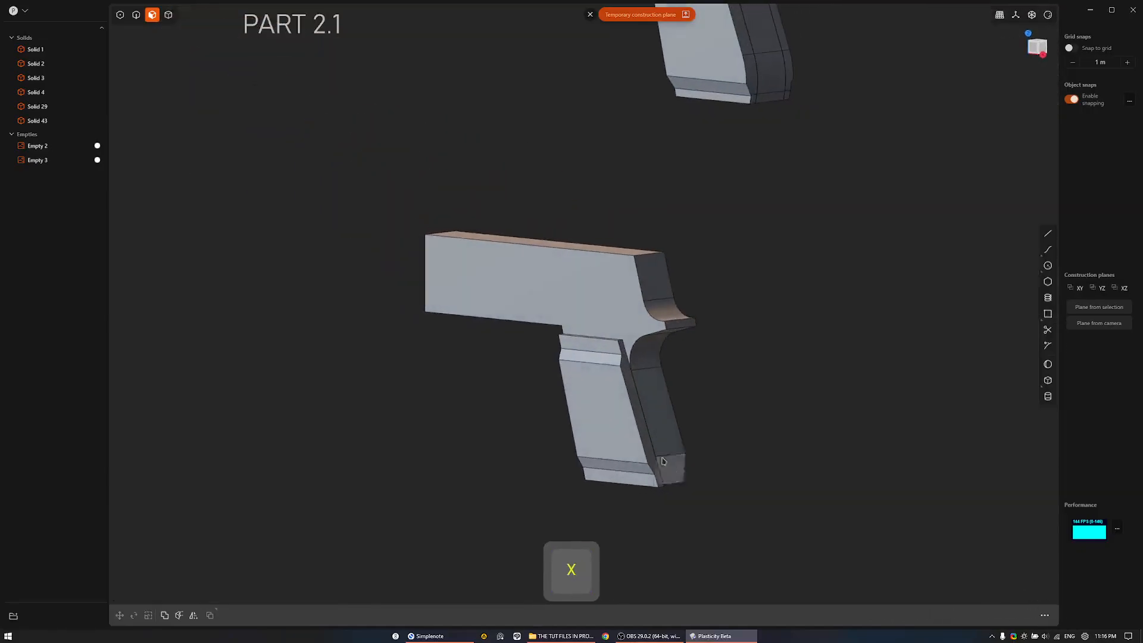
left_click(687, 478)
middle_click_drag(694, 484, 694, 429)
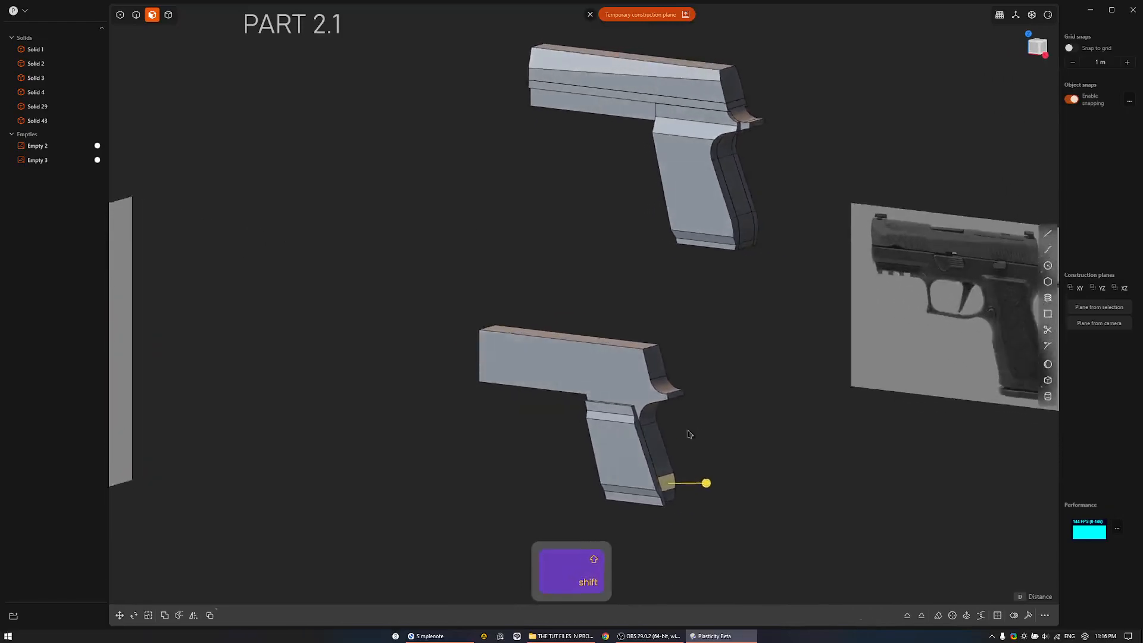
Offset the grip panel's top face upward so the panel overlaps the side of the slide.
scroll(646, 431, "up", 4)
key("3")
left_click(618, 384)
left_click_drag(618, 384, 616, 315)
left_click(746, 353)
Cut the grip panel with the main body's lower rear face and delete the corner piece sticking out behind it.
middle_click_drag(669, 545, 612, 452, "shift")
key("4")
left_click(619, 413)
key("c")
left_click(657, 433)
right_click(657, 417)
left_click(640, 433)
key("x")
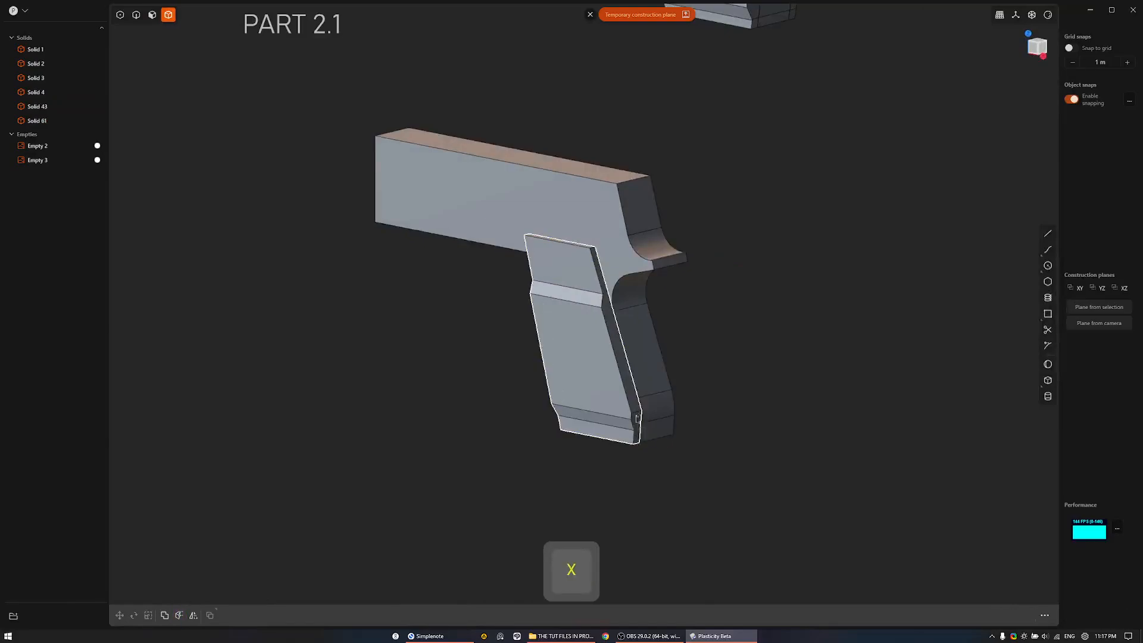
Fillet the grip panel's lower rear edge to match the main body's rounded corner.
left_click(638, 416)
key("f")
scroll(640, 411, "up", 3)
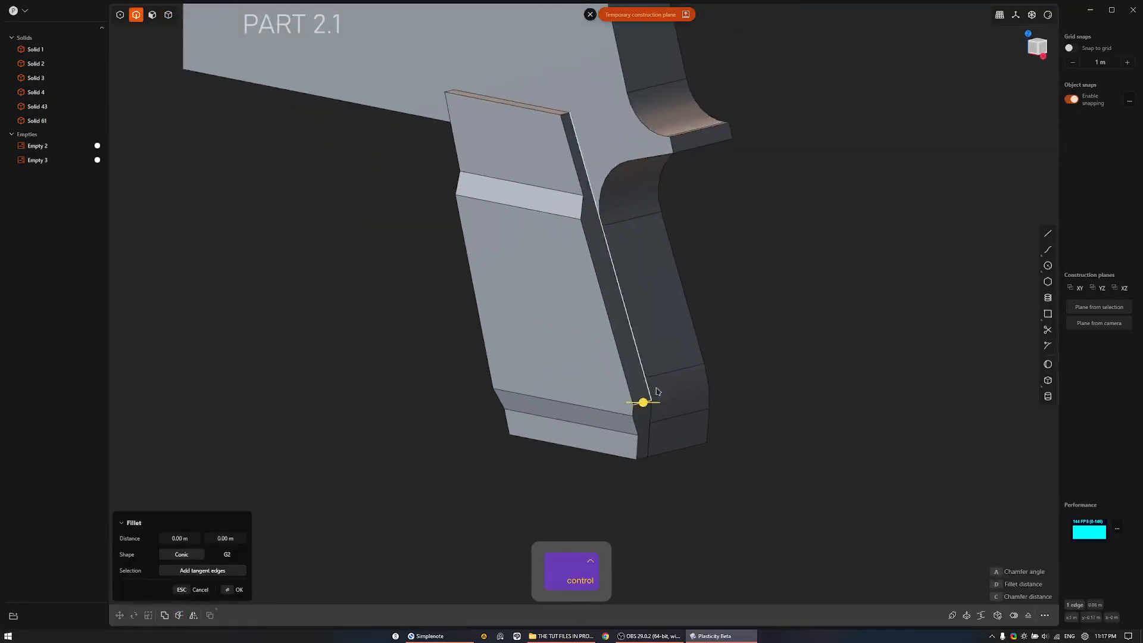
right_click(703, 379)
Split the grip panel's narrow rear face with a crosswise edge level with the upper bevel's lower edge.
scroll(702, 380, "down", 3)
middle_click_drag(701, 380, 684, 476, "shift")
middle_click_drag(625, 357, 592, 342)
scroll(586, 354, "up", 3)
key("ctrl+r")
key("Tab")
left_click(616, 365)
Offset the upper section of the grip panel's split rear face outward toward the beavertail.
key("3")
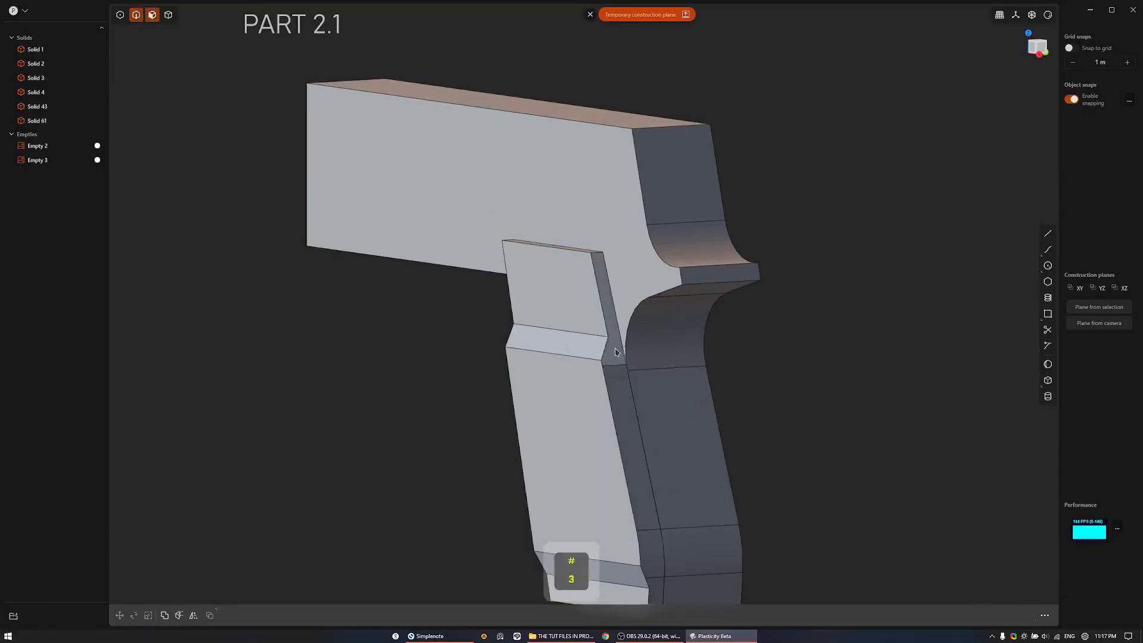
left_click(614, 346)
left_click_drag(635, 332, 662, 316)
right_click(669, 323)
Extend the panel's upper rear face farther outward until it reaches beneath the slide's rear fillet.
middle_click_drag(669, 323, 702, 280)
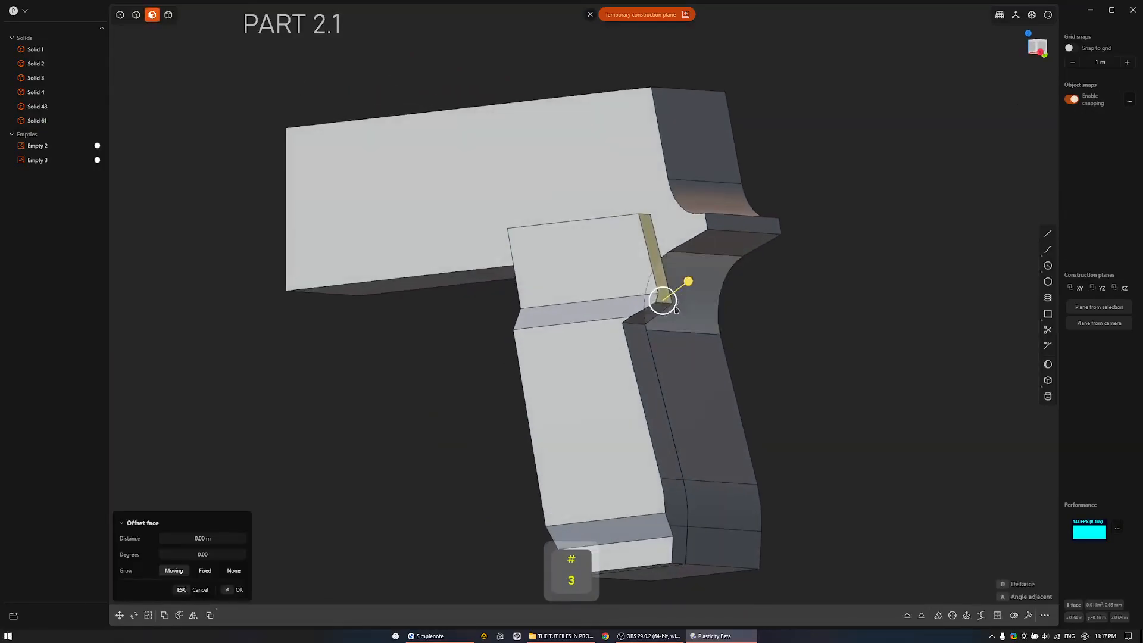
key("v")
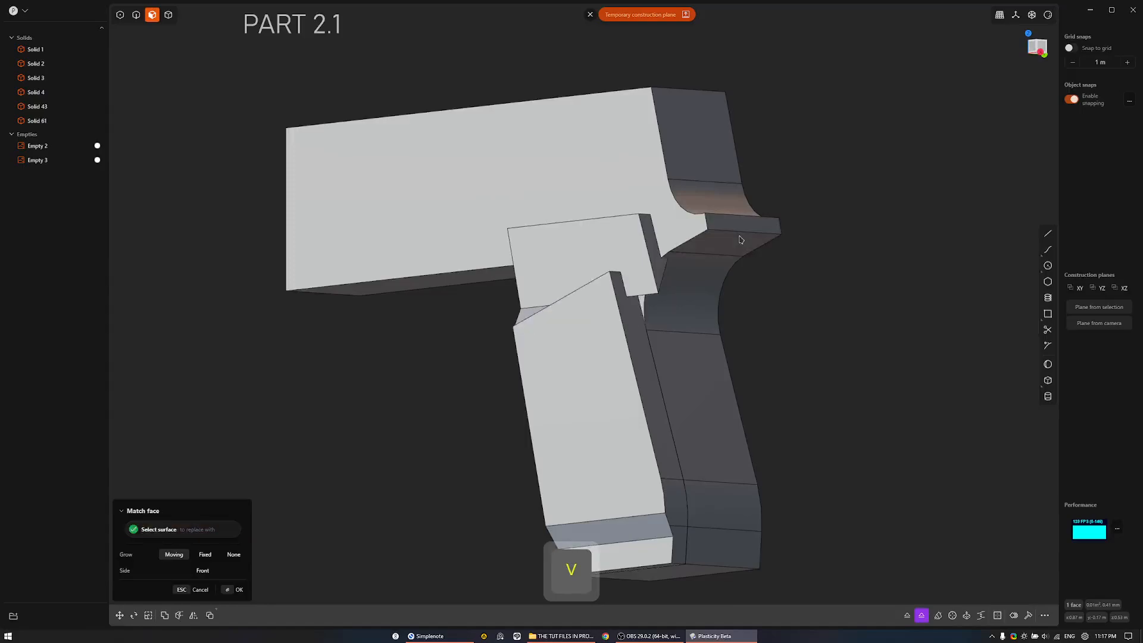
key("Escape")
left_click(657, 255)
left_click_drag(686, 244, 727, 215)
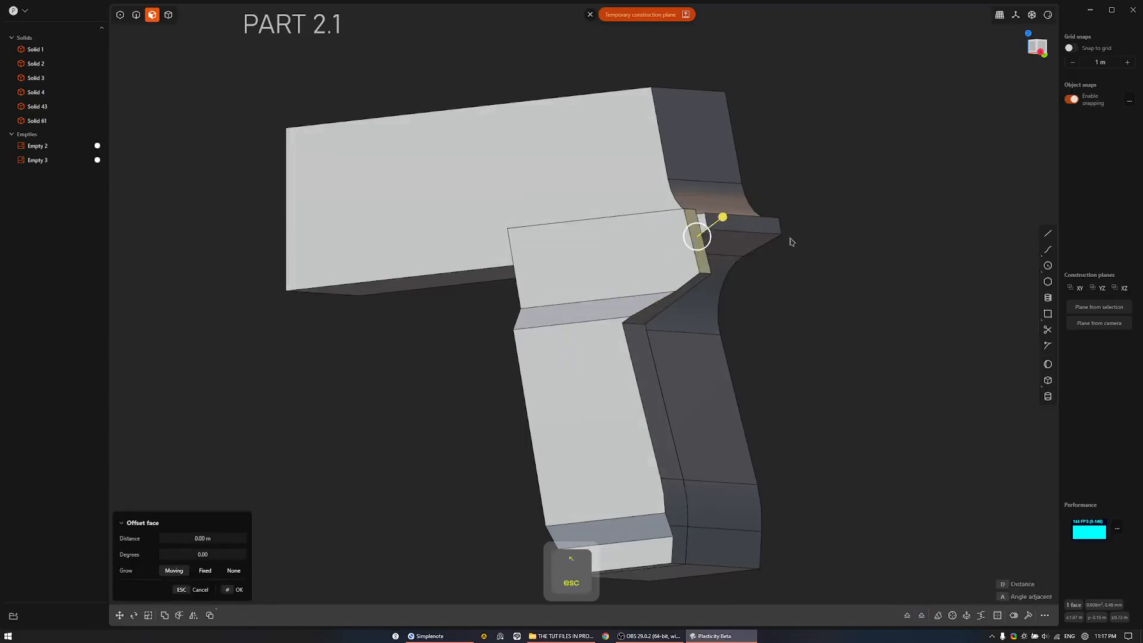
Match the sloped rear face on the grip panel's upper section to the beavertail's underside.
key("v")
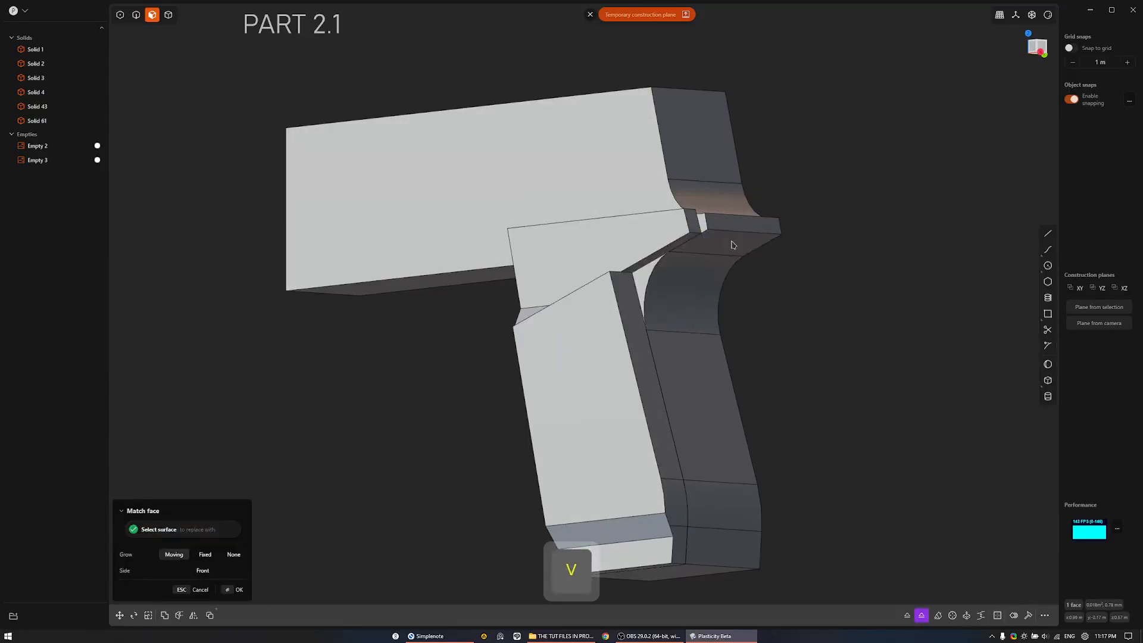
right_click(733, 244)
middle_click_drag(733, 245, 833, 300)
left_click(829, 344)
middle_click_drag(783, 357, 855, 384)
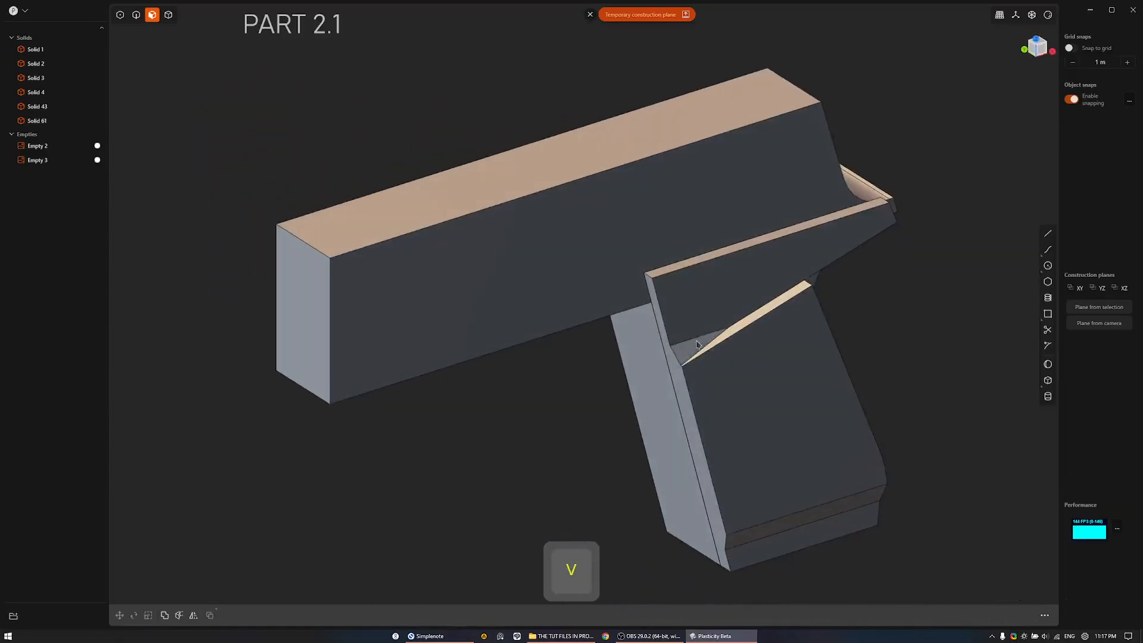
Offset the grip panel's upper bevel face inward about 0.09 m to rebuild the crosswise bevel.
left_click_drag(728, 337, 752, 320)
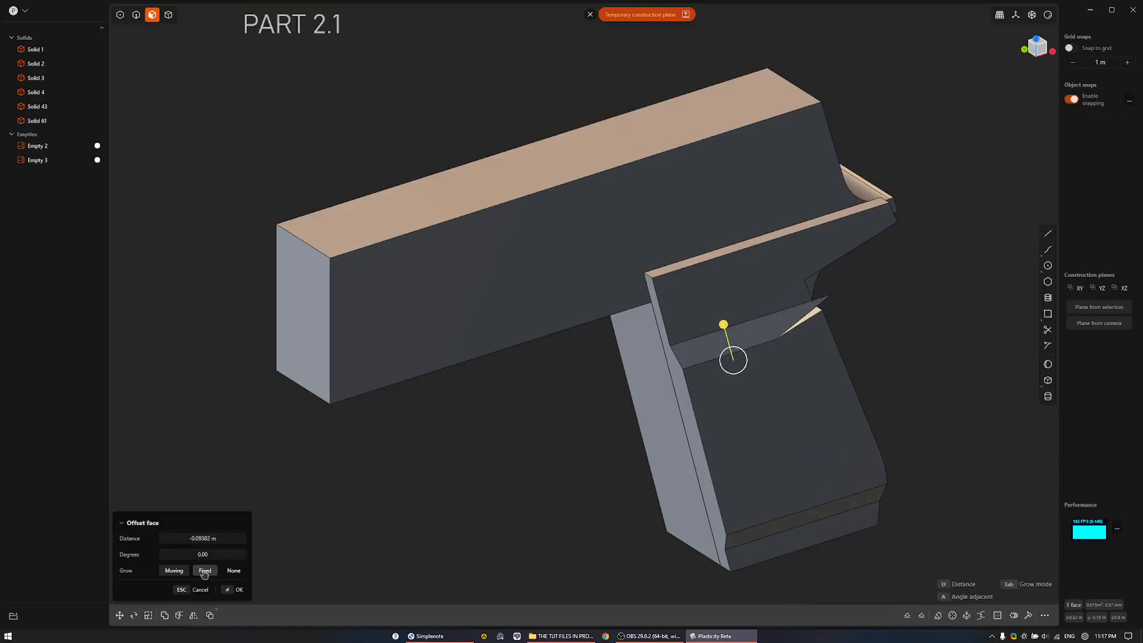
mouse_move(726, 327)
left_mouse_down()
mouse_move(733, 349)
mouse_move(727, 333)
left_mouse_up()
middle_click_drag(886, 354, 881, 313)
right_click(905, 316)
Delete the three leftover protruding faces at the rear end of the grip panel's upper bevel.
key("3")
left_click_drag(765, 346, 869, 262)
middle_click_drag(870, 262, 690, 263)
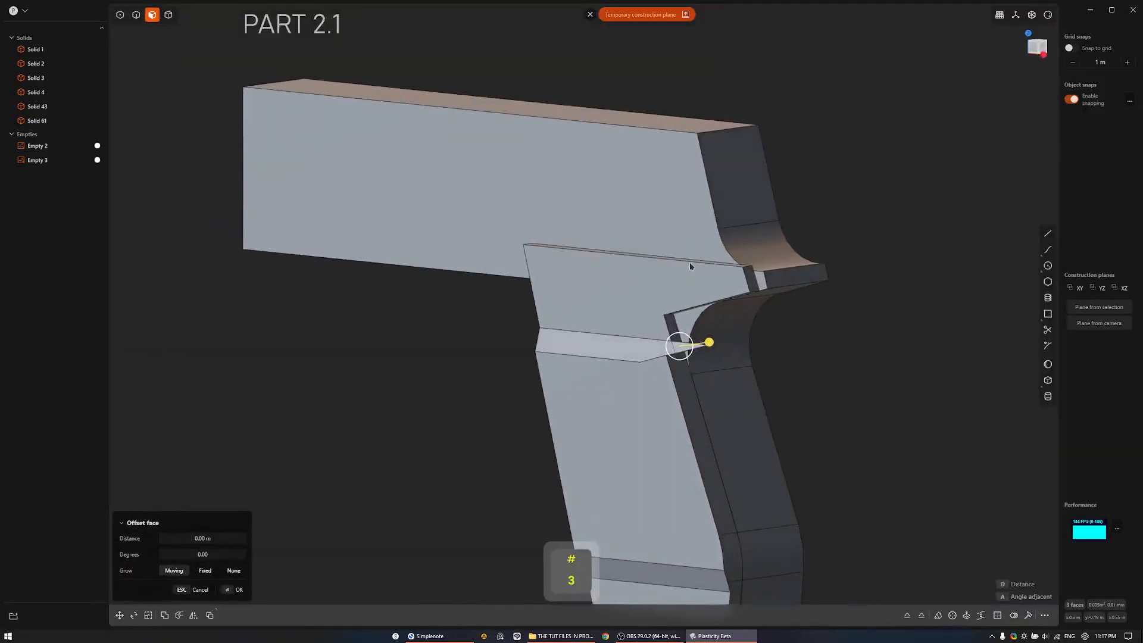
middle_click_drag(619, 324, 593, 322)
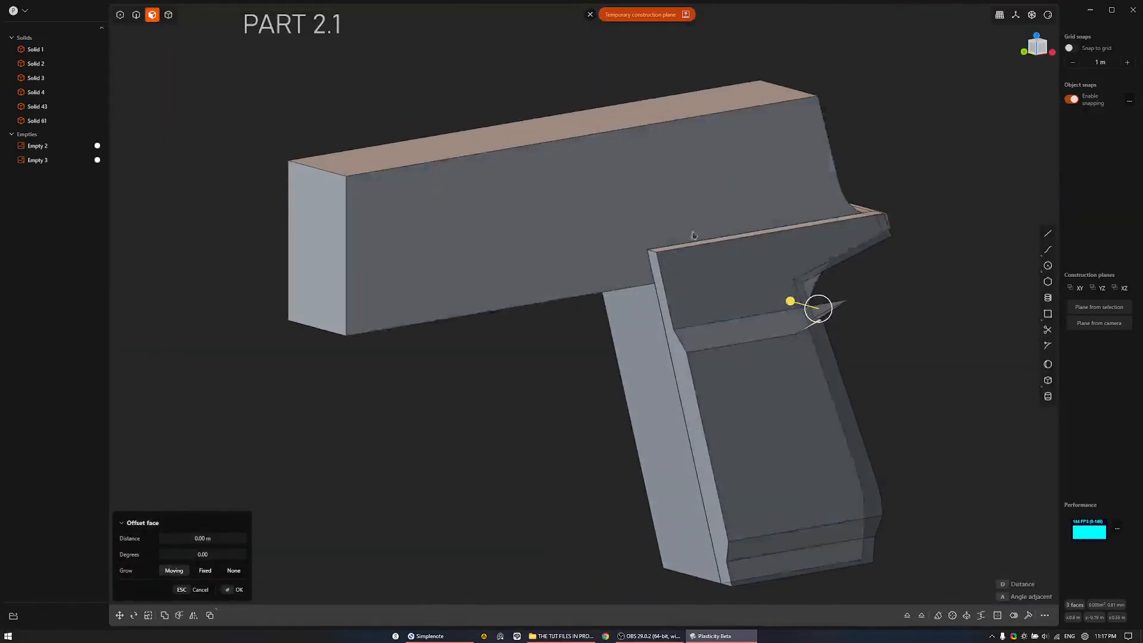
key("x")
middle_click_drag(887, 341, 679, 337)
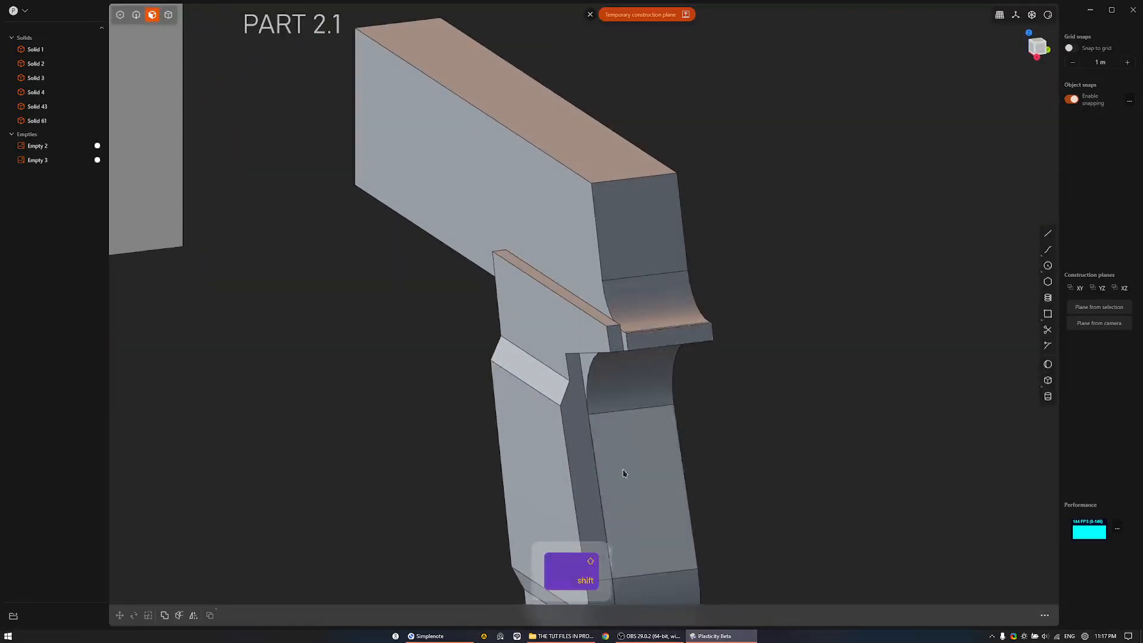
Fillet the grip panel's inside rear corner beneath the beavertail so it follows the main body's curve.
middle_click_drag(623, 469, 620, 321)
key("2")
left_click(565, 170)
key("f")
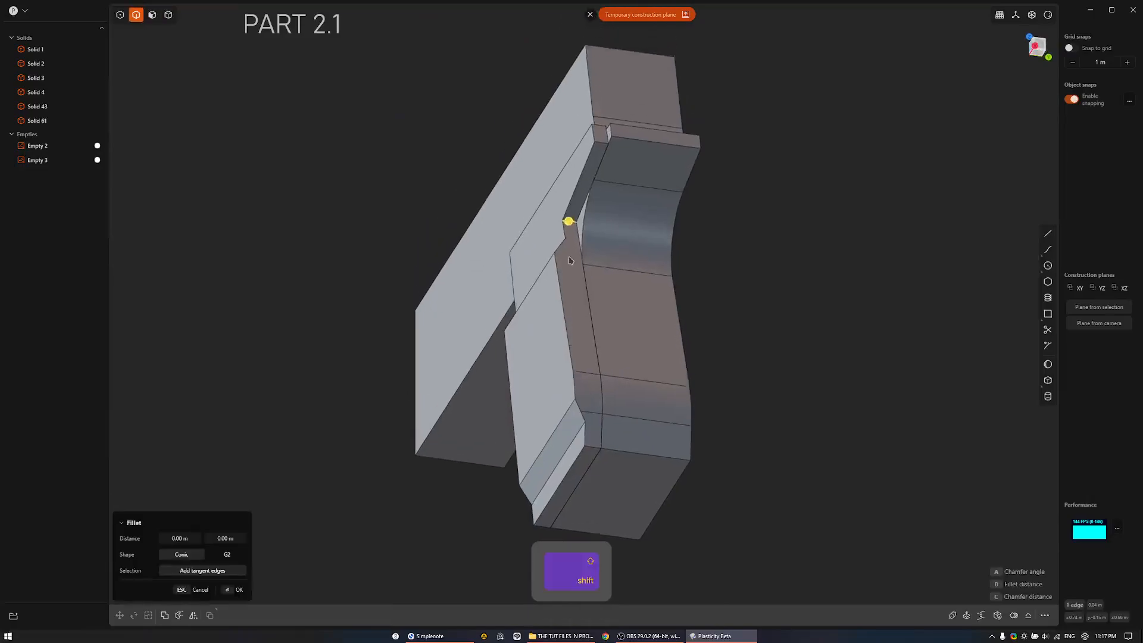
middle_click_drag(566, 170, 642, 300)
left_click_drag(656, 279, 723, 296)
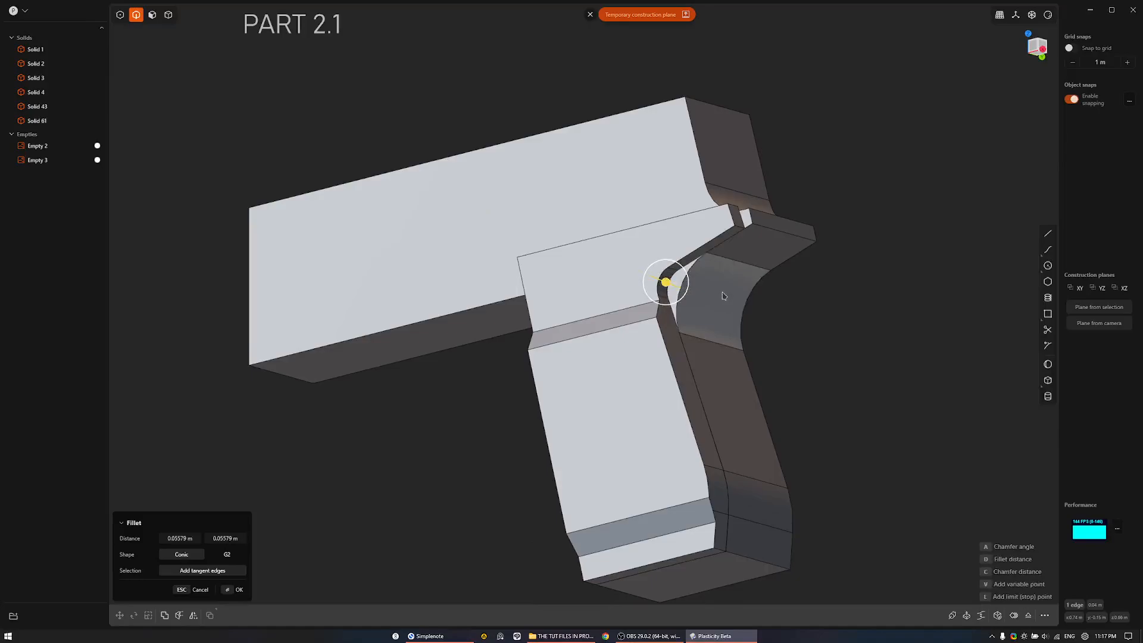
key("Return")
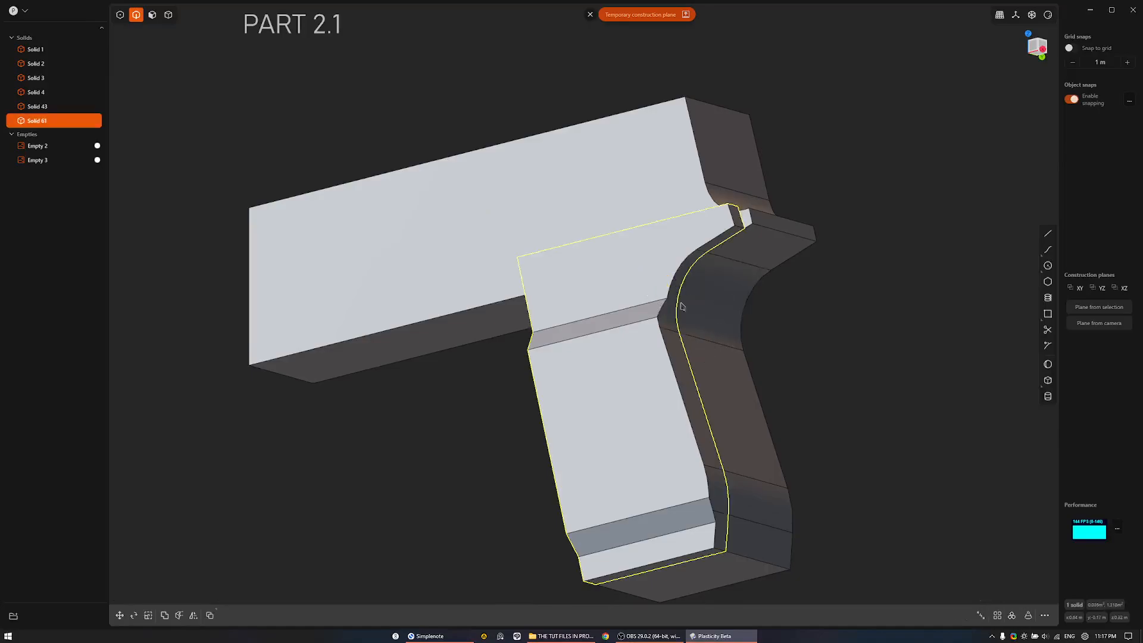
Remove the main body's curved face under the beavertail and refillet that corner about 0.18 m with the G2 shape.
key("3")
left_click(702, 297)
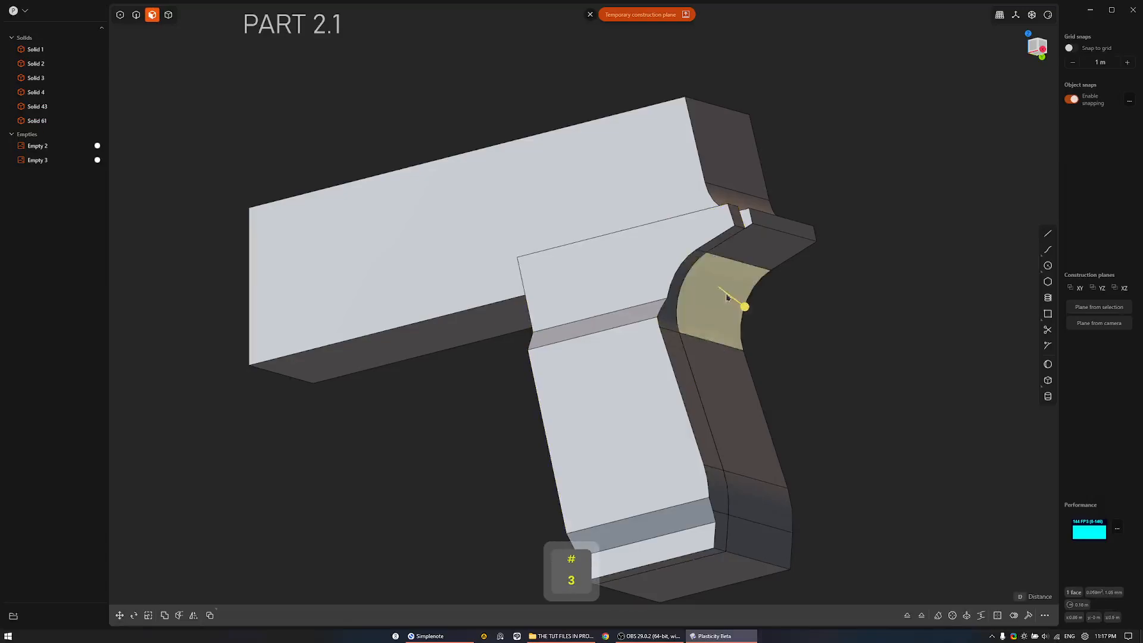
key("x")
key("2")
left_click(693, 289)
left_click_drag(675, 283, 714, 304)
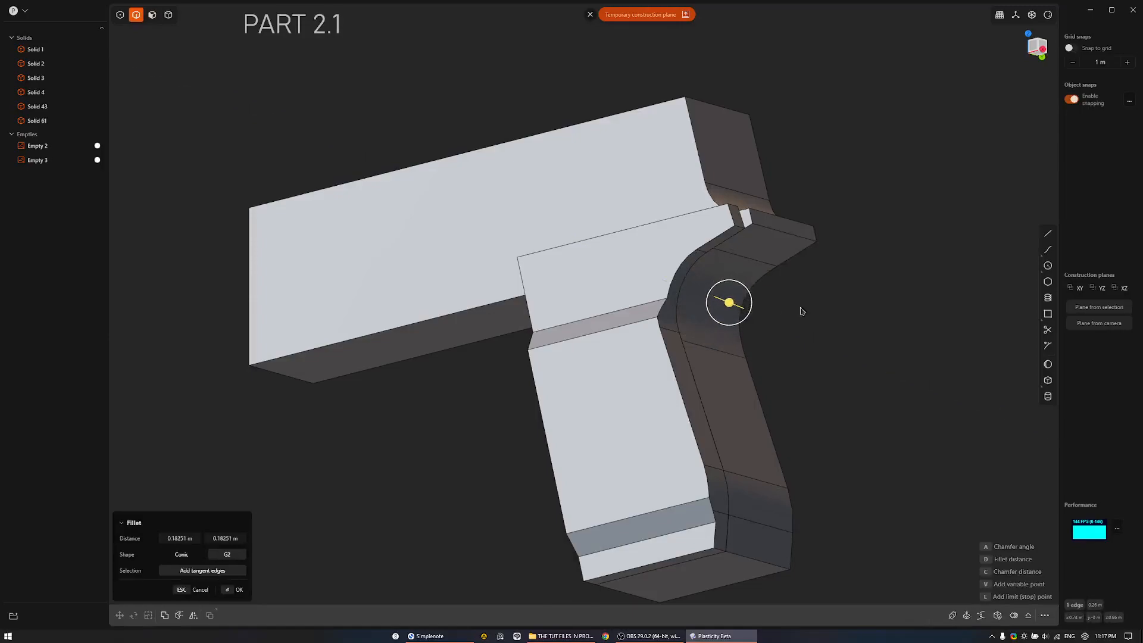
key("Escape")
Fillet the grip panel's inside rear corner beneath the beavertail with a small conic radius of about 0.07 m.
left_click(659, 283)
left_click_drag(661, 282, 666, 284)
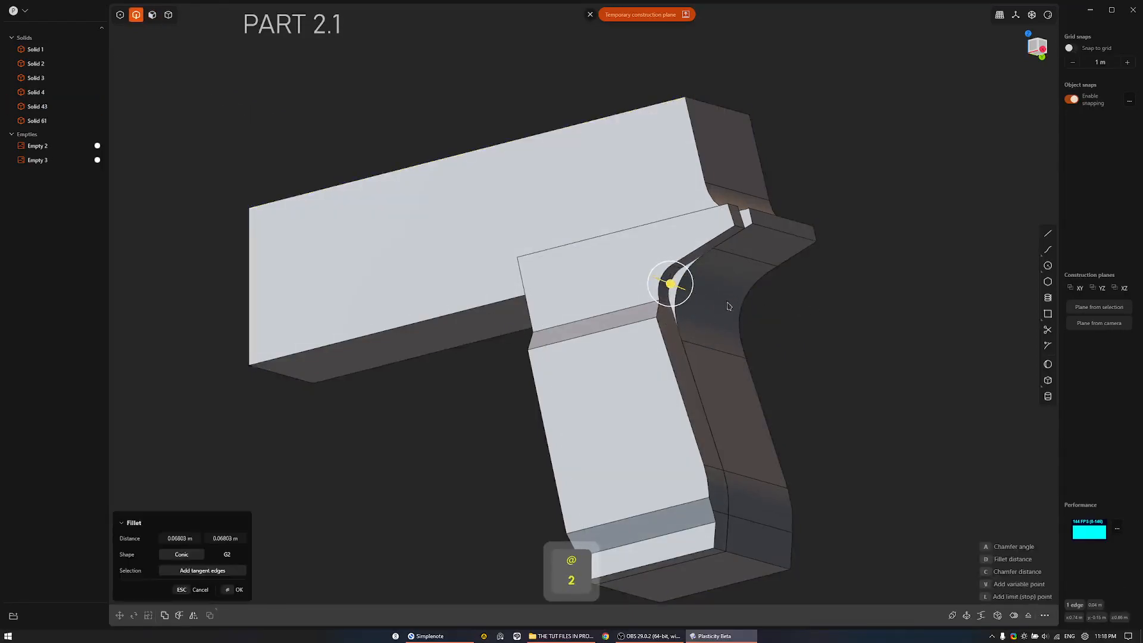
left_click(719, 302)
Try to match the grip panel's small rear fillet face to the main body's curved surface.
key("3")
left_click(672, 290)
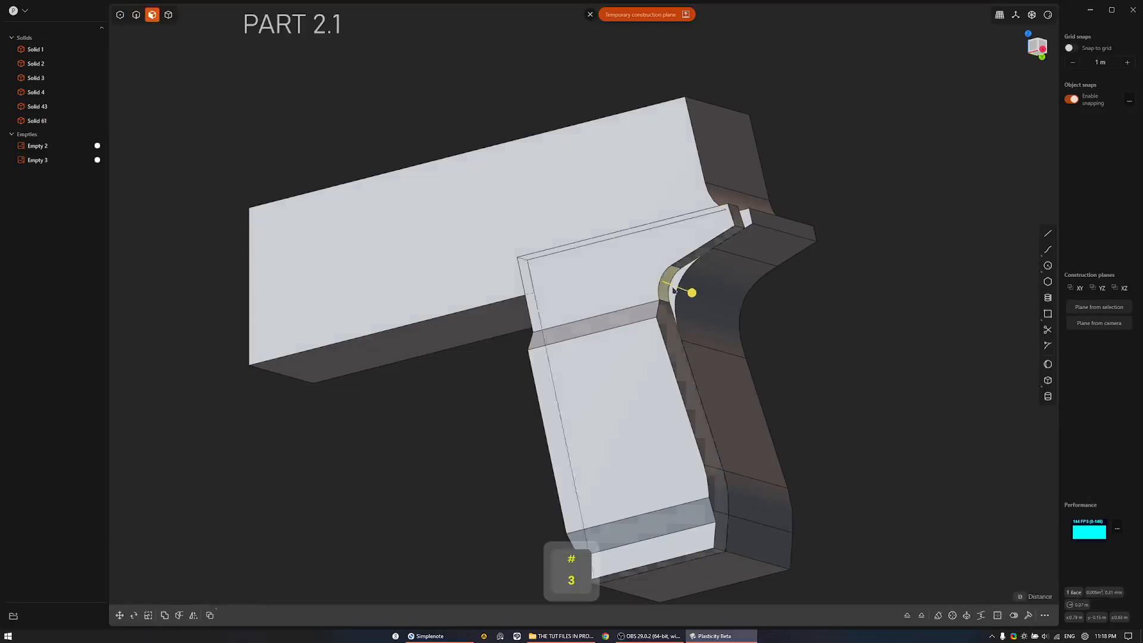
key("v")
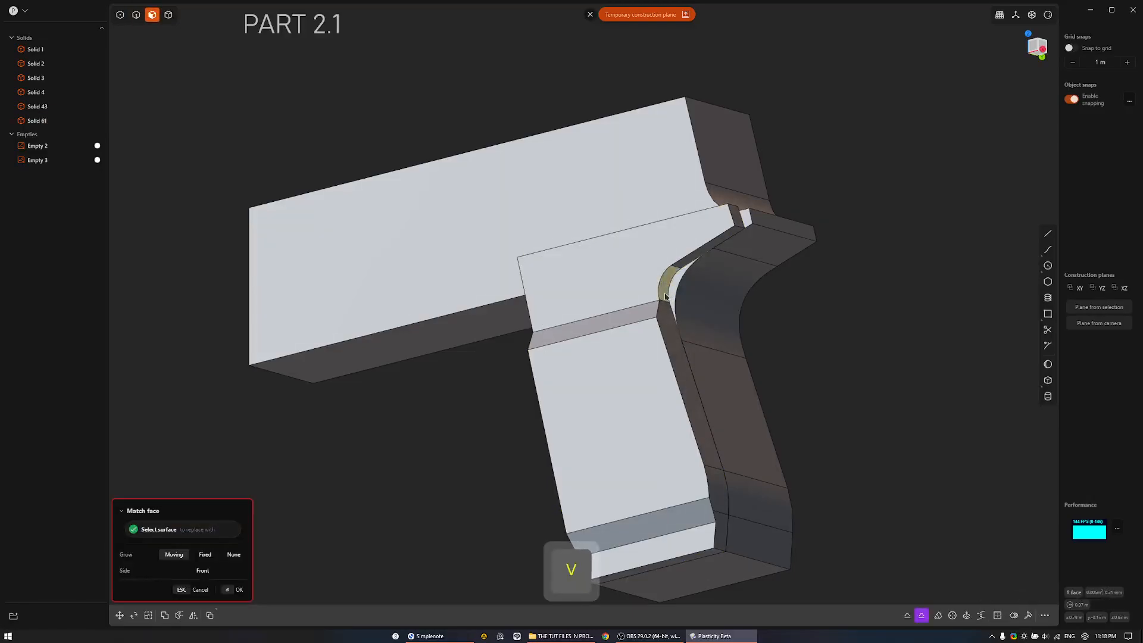
key("Escape")
left_click(669, 286)
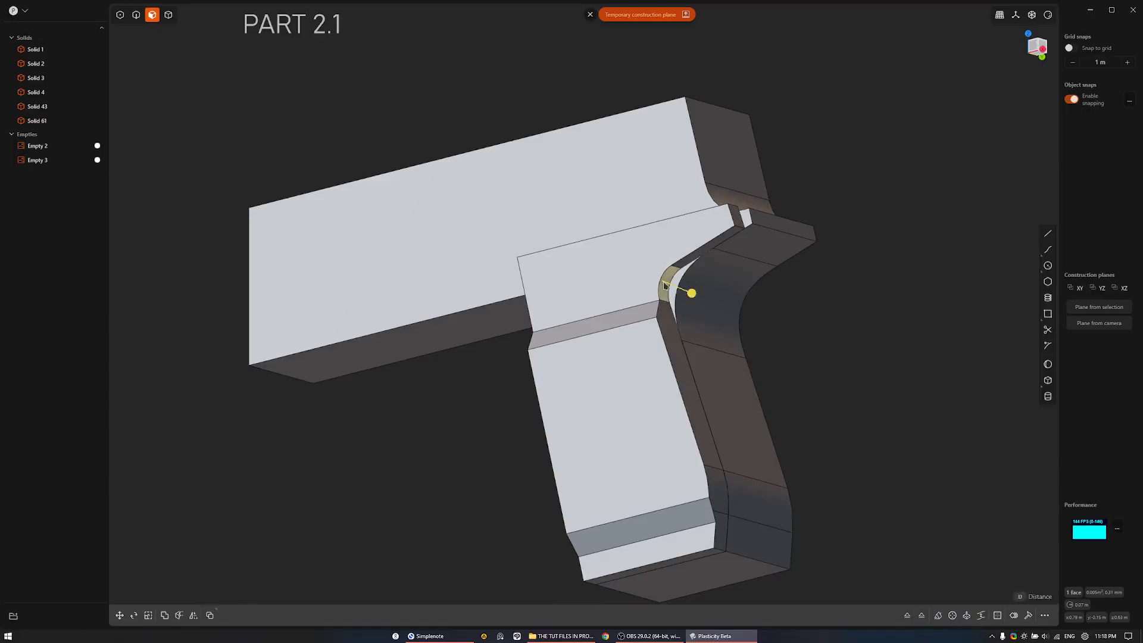
key("v")
left_click(719, 290)
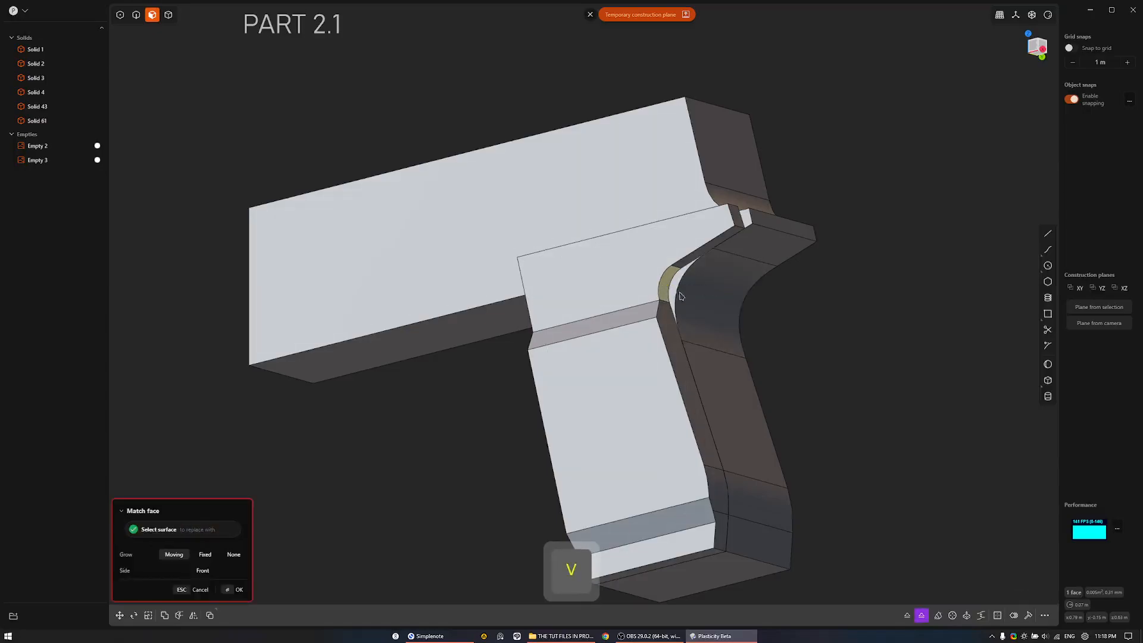
key("Escape")
Delete the panel's small rear fillet and fillet the same corner edge about 0.16 m.
key("x")
key("2")
key("1")
middle_click_drag(660, 289, 661, 272, "ctrl")
key("2")
left_click(661, 271)
left_click_drag(668, 276, 706, 295)
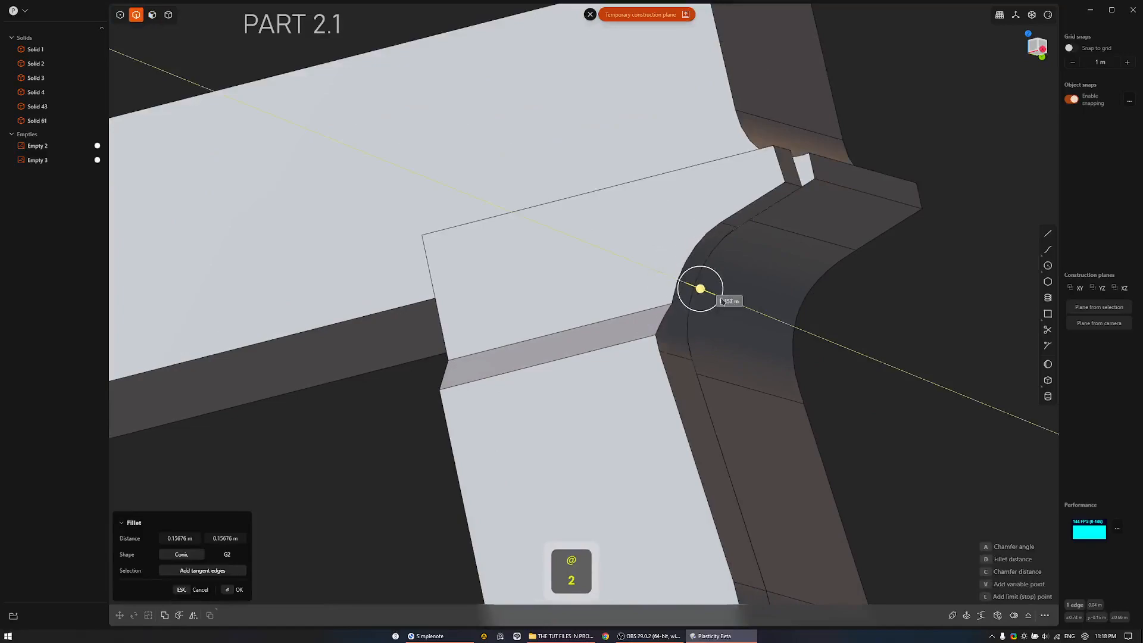
right_click(713, 312)
Match the grip panel's enlarged fillet face to the main body's curved surface under the beavertail.
key("3")
left_click(680, 322)
key("v")
left_click(724, 337)
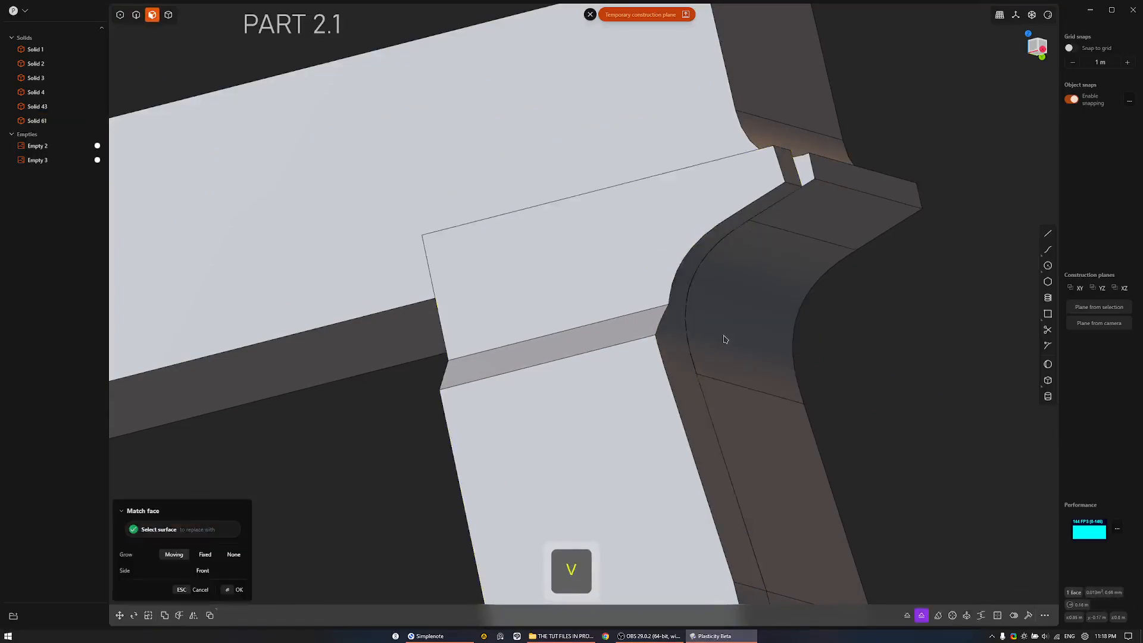
middle_click_drag(726, 340, 724, 360, "ctrl")
middle_click_drag(724, 360, 637, 357)
right_click(638, 358)
left_click(483, 357)
middle_click_drag(494, 359, 832, 296)
left_click(791, 337)
middle_click_drag(806, 381, 780, 375)
middle_click_drag(779, 375, 720, 320, "shift")
Undo the grip panel's rear edits back to its straight, unsplit rear face.
key("ctrl+z")
key("ctrl+z")
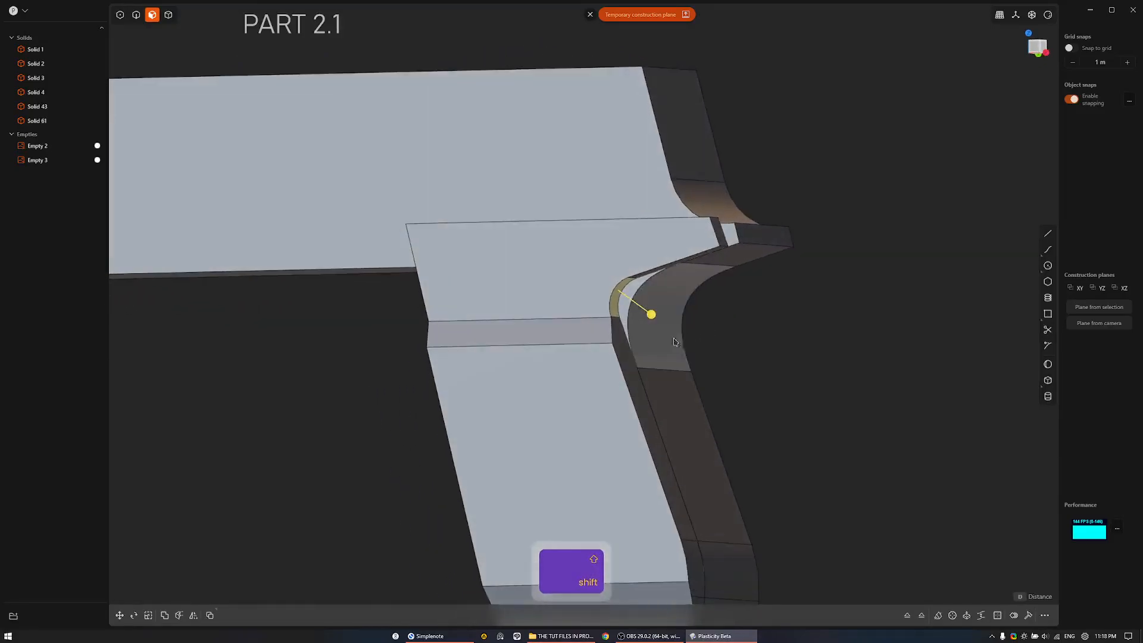
key("ctrl+z")
middle_click_drag(719, 405, 633, 471, "shift")
scroll(719, 333, "down", 3)
key("ctrl+z")
key("ctrl+z")
key("ctrl+z")
key("ctrl+z")
key("ctrl+z")
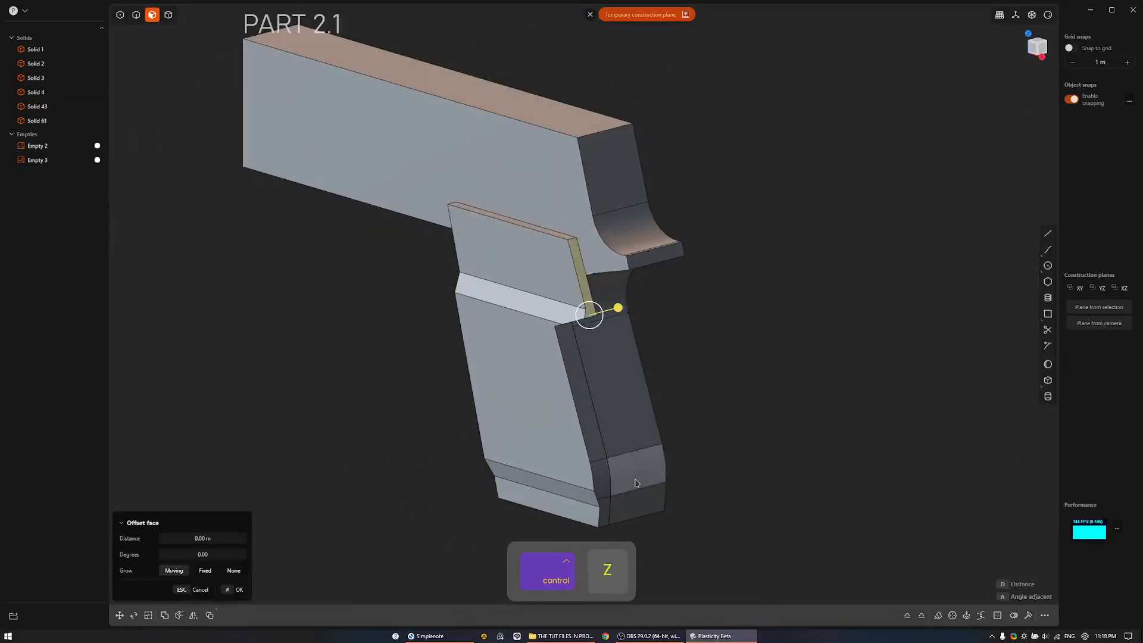
key("ctrl+z")
key("ctrl+z")
key("ctrl+z")
key("ctrl+z")
key("ctrl+z")
key("ctrl+z")
key("ctrl+z")
Offset the grip panel's straight rear face outward about 0.34 m beyond the grip and try matching it to the beavertail's end face.
middle_click_drag(597, 487, 666, 388, "shift")
key("3")
left_click(603, 429)
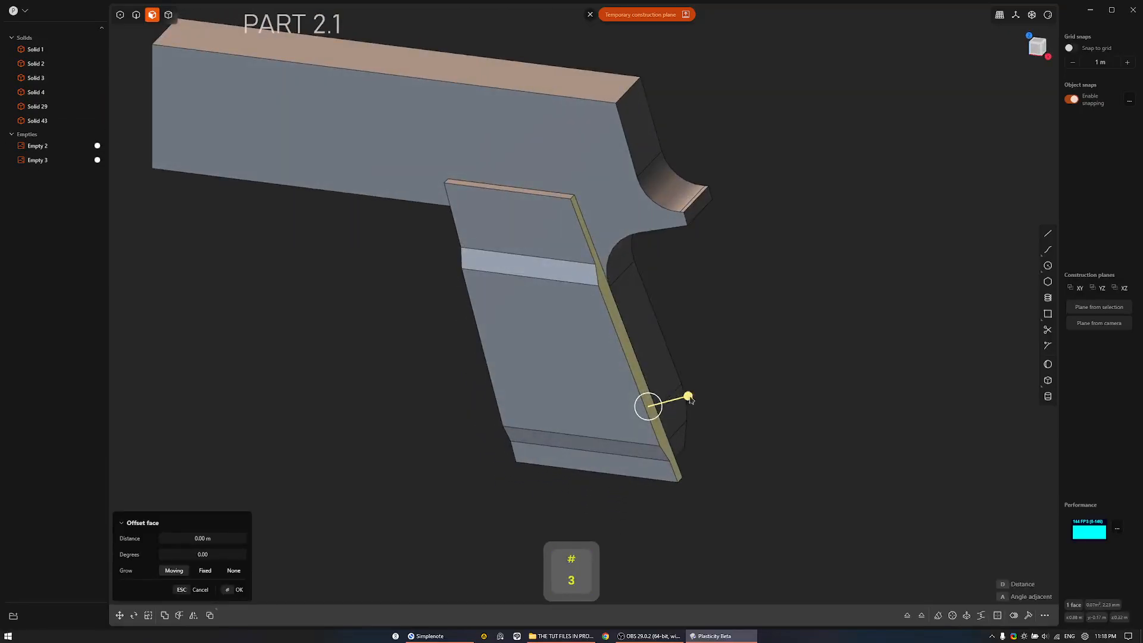
left_click_drag(691, 395, 770, 352)
middle_click_drag(773, 354, 722, 400, "shift")
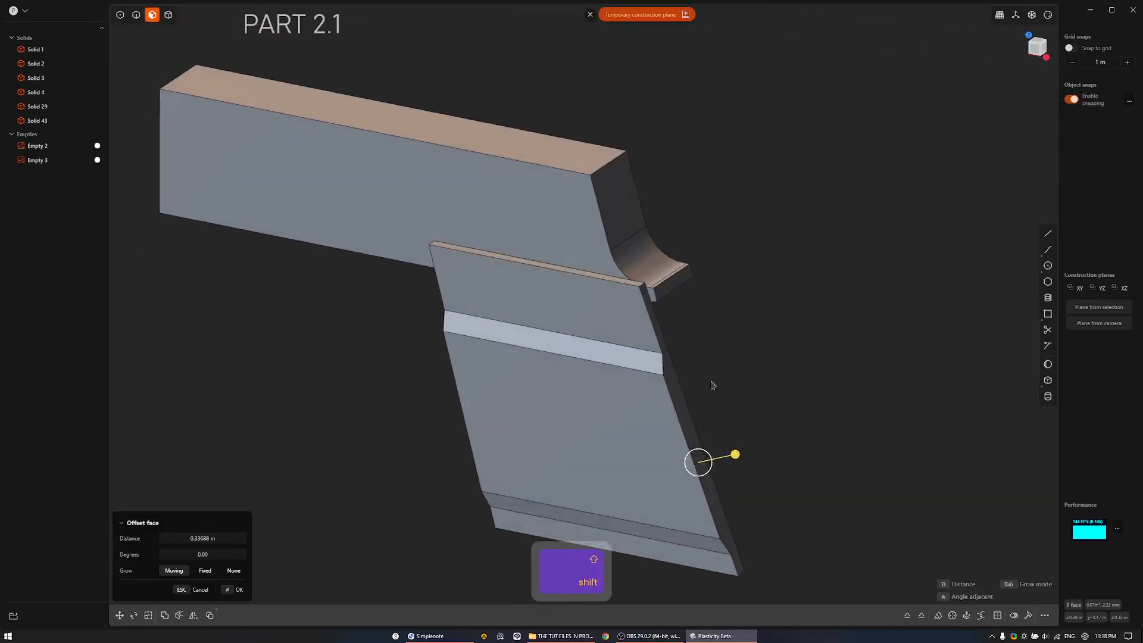
key("v")
left_click(677, 289)
mouse_move(684, 319)
middle_mouse_down("shift")
mouse_move(709, 286)
mouse_move(672, 300)
middle_mouse_up("shift")
right_click(712, 321)
middle_click_drag(684, 395, 685, 437, "ctrl")
middle_click_drag(683, 397, 556, 362, "shift")
left_click(707, 370)
Duplicate the main body's rear profile edges, from beneath the beavertail to the grip's base, as a separate curve.
key("2")
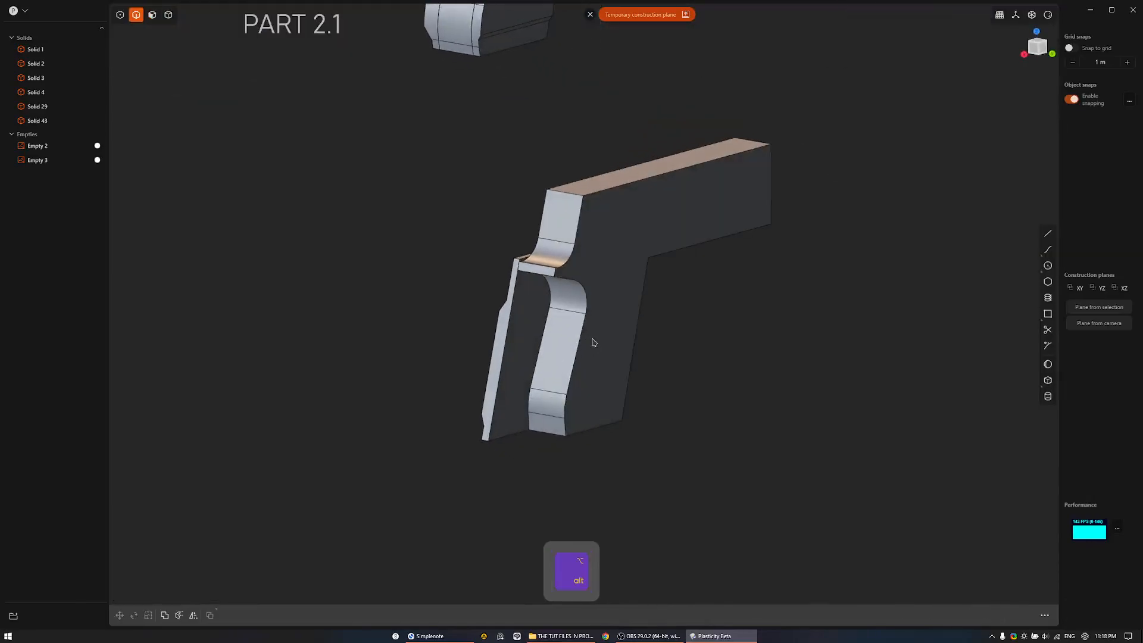
left_click(578, 424, "alt")
middle_click_drag(573, 413, 538, 397)
left_click_drag(691, 110, 470, 247, "ctrl")
left_click_drag(909, 112, 567, 468, "ctrl")
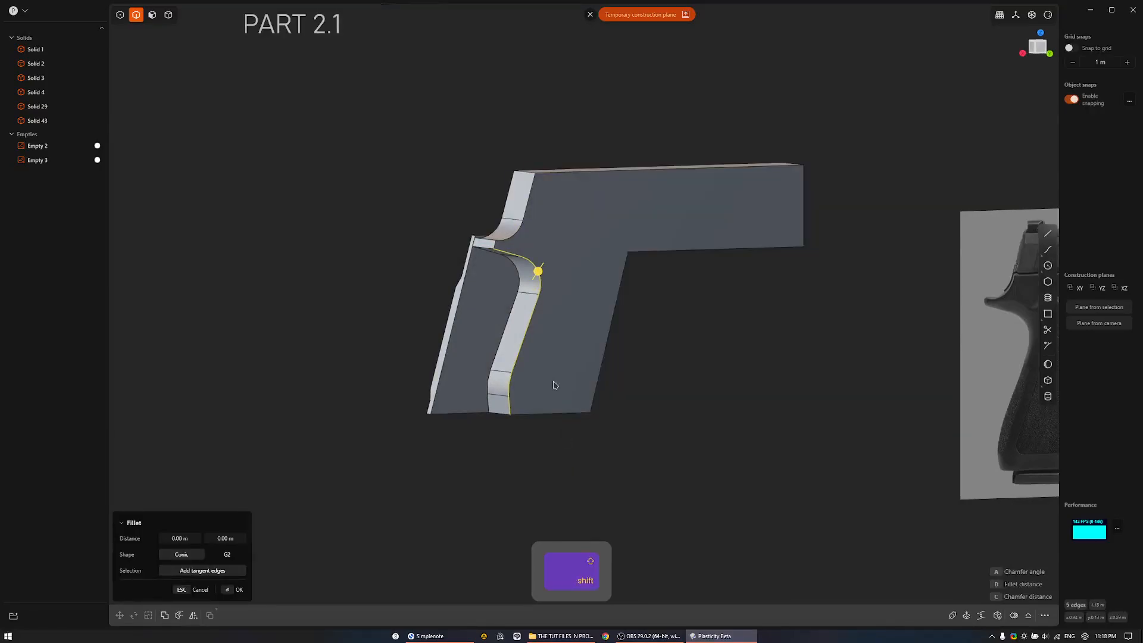
key("shift+d")
right_click(613, 429)
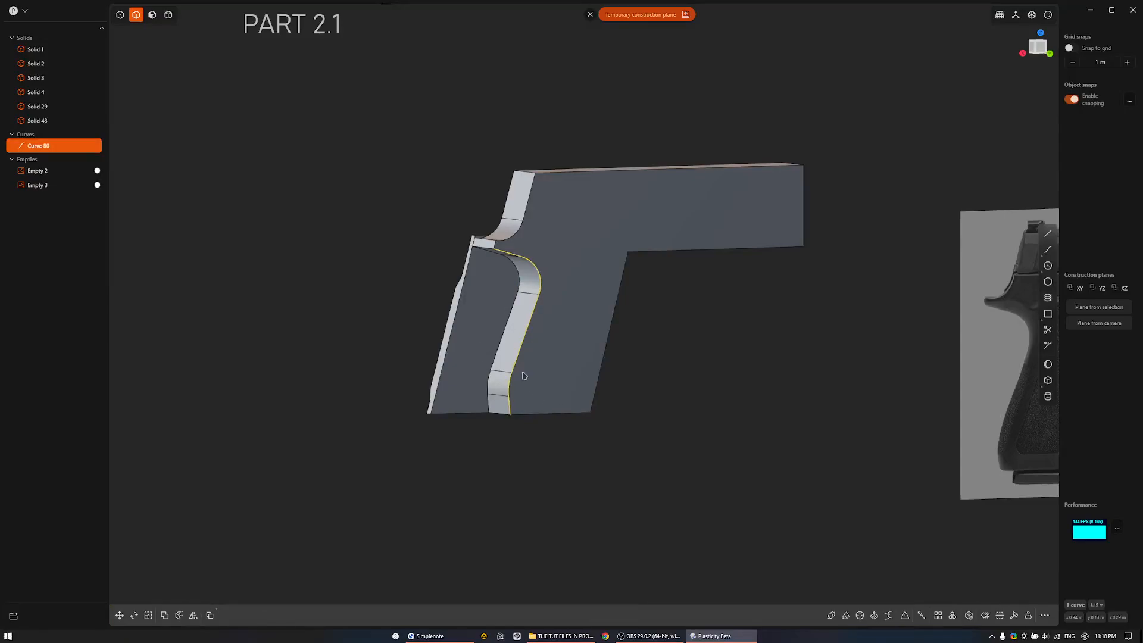
Cut the extended grip panel with the duplicated rear profile curve.
key("c")
left_click(485, 324)
middle_click_drag(485, 327, 512, 361)
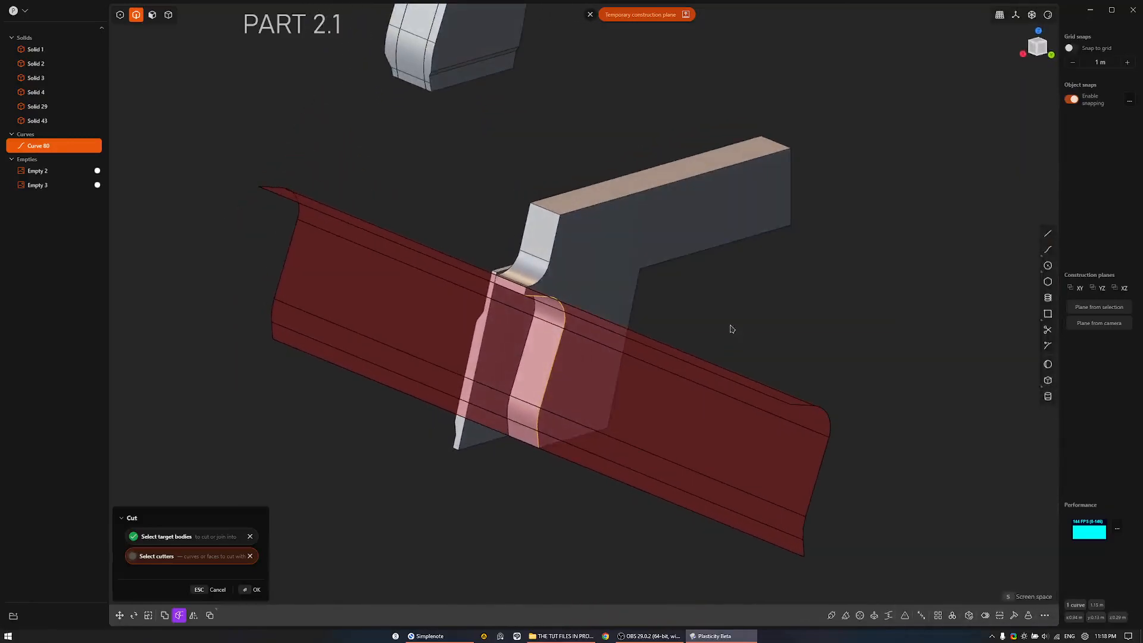
key("Return")
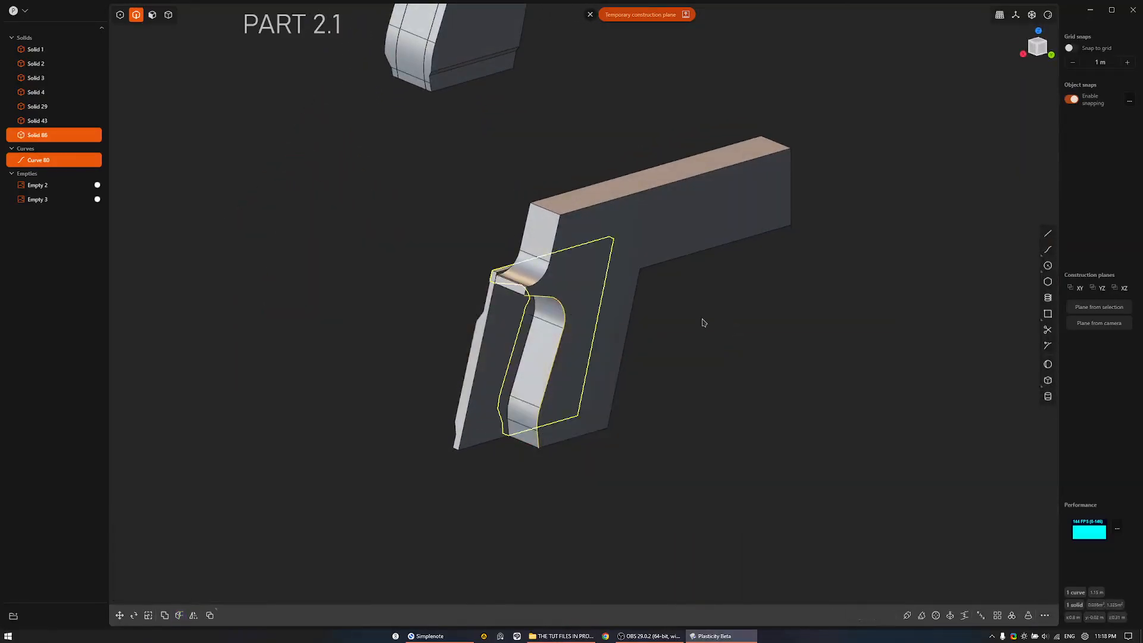
Delete the cut-off piece behind the grip and the leftover cutting curve.
left_click(483, 338)
key("4")
left_click(489, 326)
key("x")
middle_click_drag(489, 326, 683, 352)
key("2")
left_click(693, 281)
key("x")
Try offsetting the grip panel's narrow rear tip face inward about 0.03 m, and undo it.
key("3")
left_click(699, 311)
scroll(700, 313, "up", 3)
middle_click_drag(701, 314, 746, 364)
left_click_drag(743, 348, 735, 349)
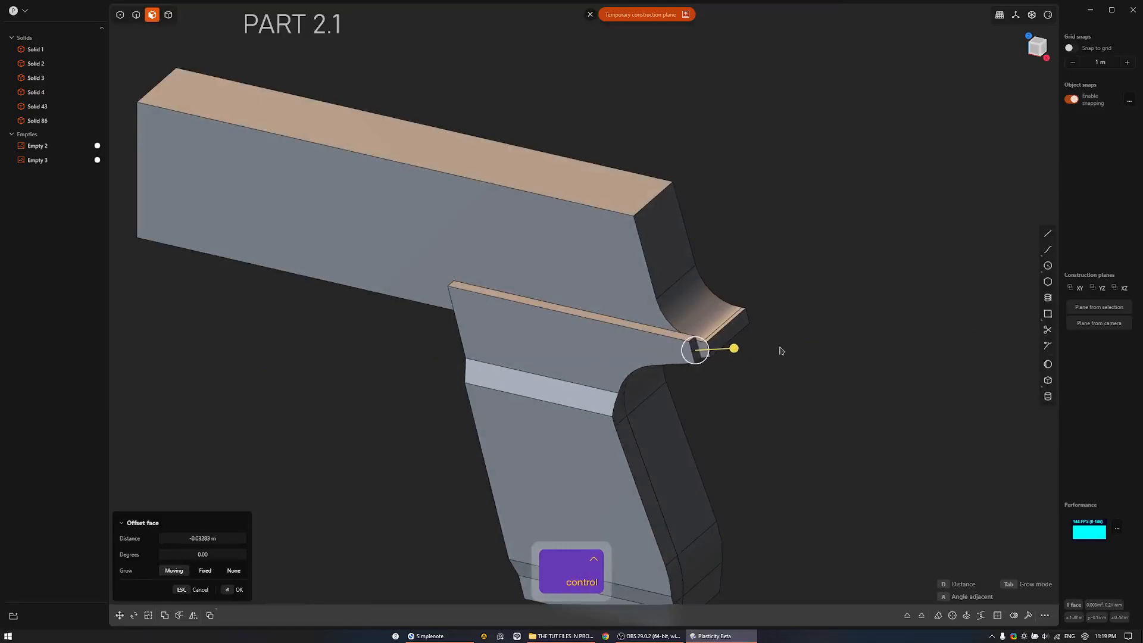
key("ctrl+z")
key("2")
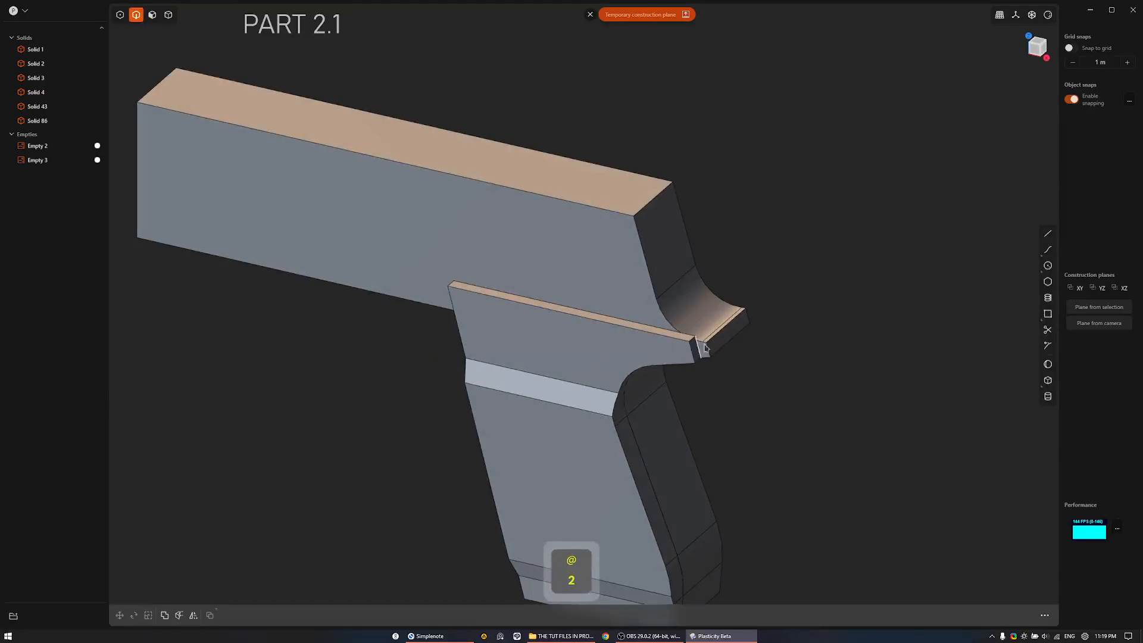
scroll(707, 345, "up", 2)
left_click(711, 339, "shift")
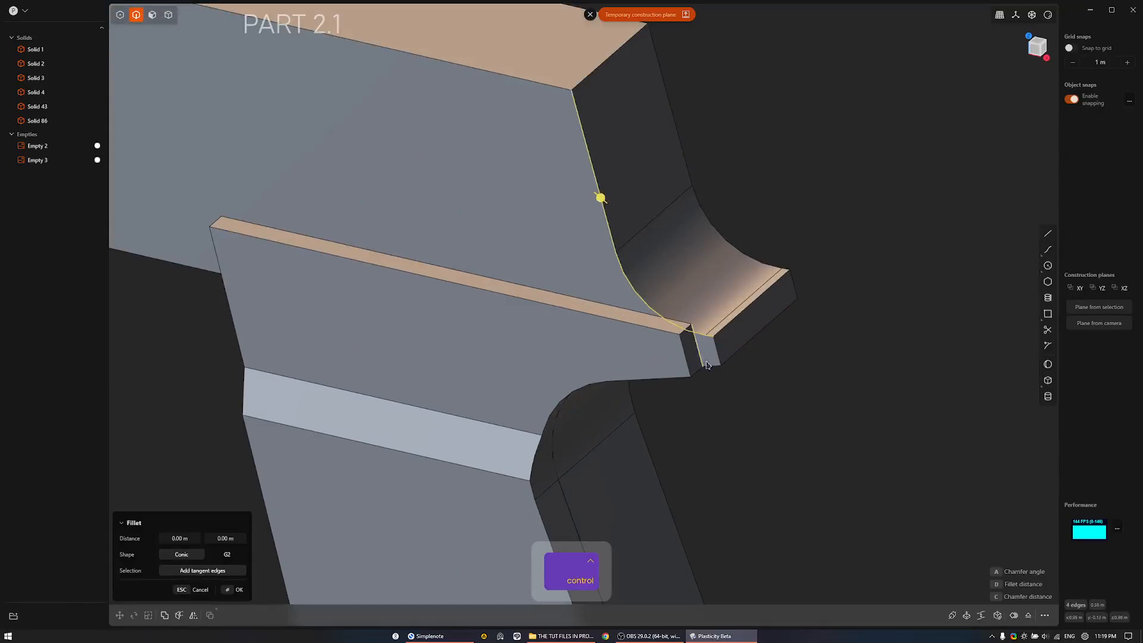
scroll(744, 363, "down", 2)
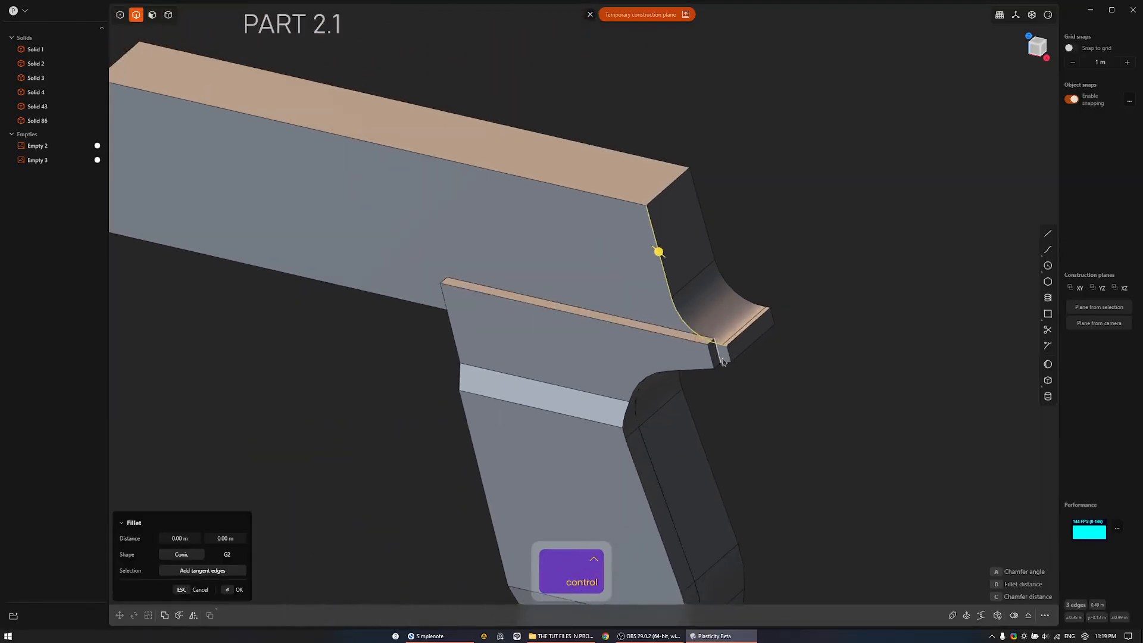
scroll(713, 360, "down", 2)
right_click(768, 376)
middle_click_drag(768, 376, 643, 405)
key("3")
key("2")
key("3")
scroll(612, 384, "up", 2)
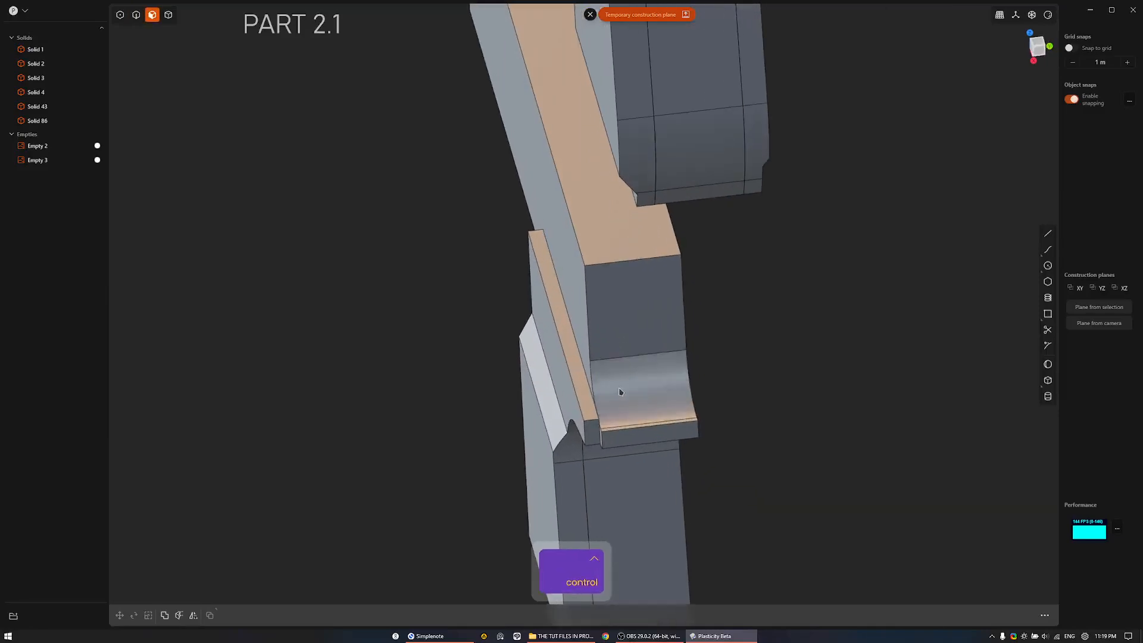
left_click(594, 388)
key("2")
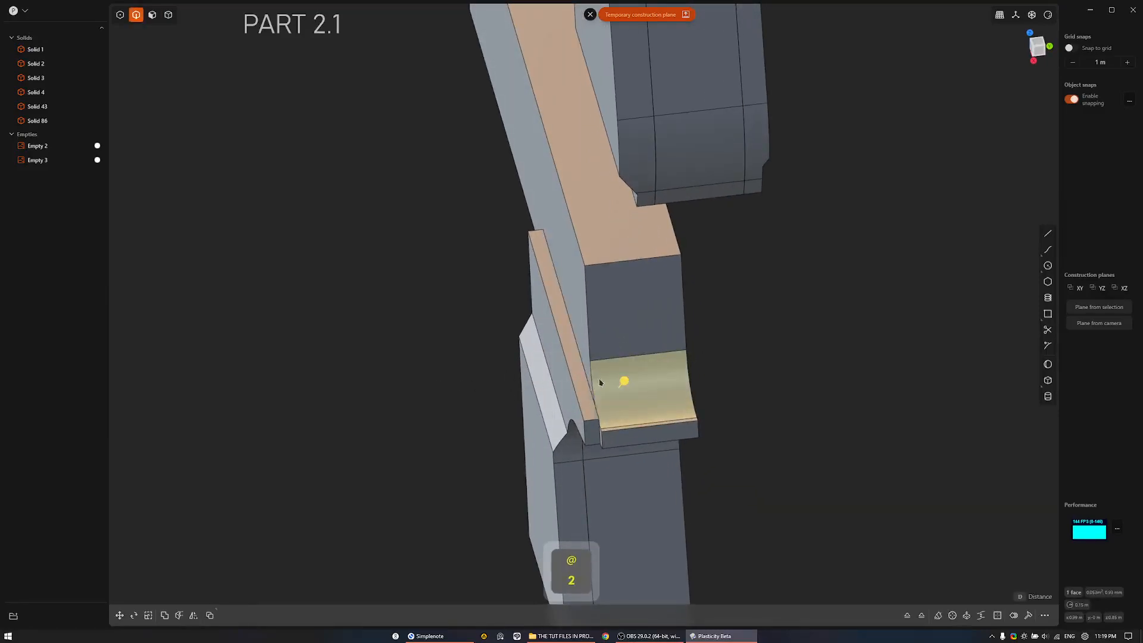
left_click(594, 383)
middle_click_drag(641, 377, 708, 330)
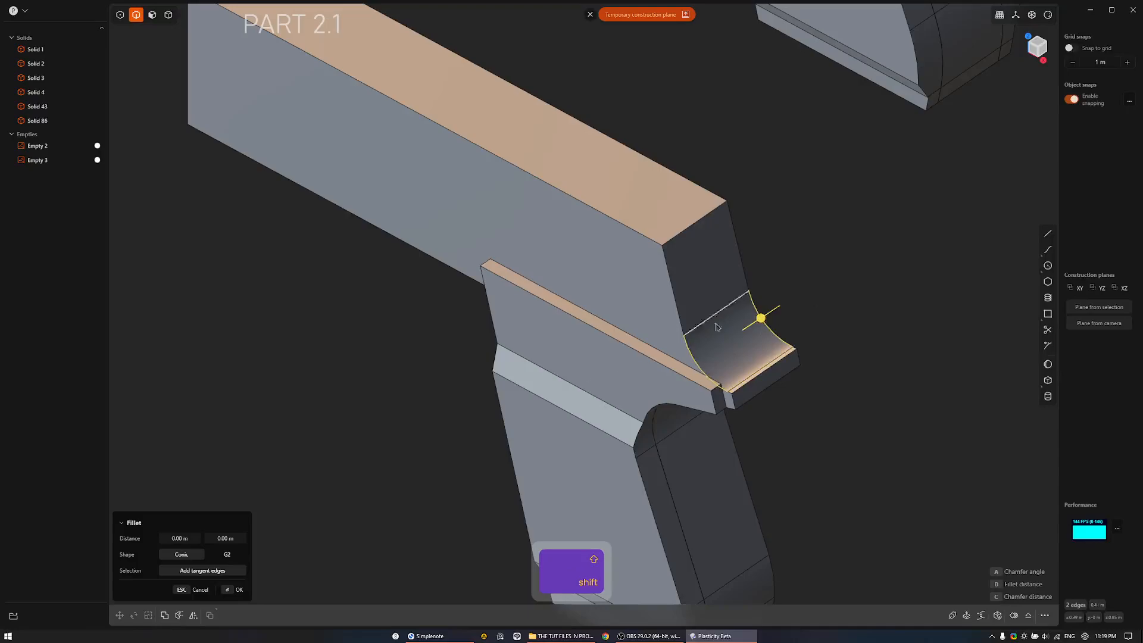
middle_click_drag(688, 333, 651, 388)
Offset the grip panel's narrow top face upward about 0.05 m, matching the side reference image.
key("4")
left_click(709, 421)
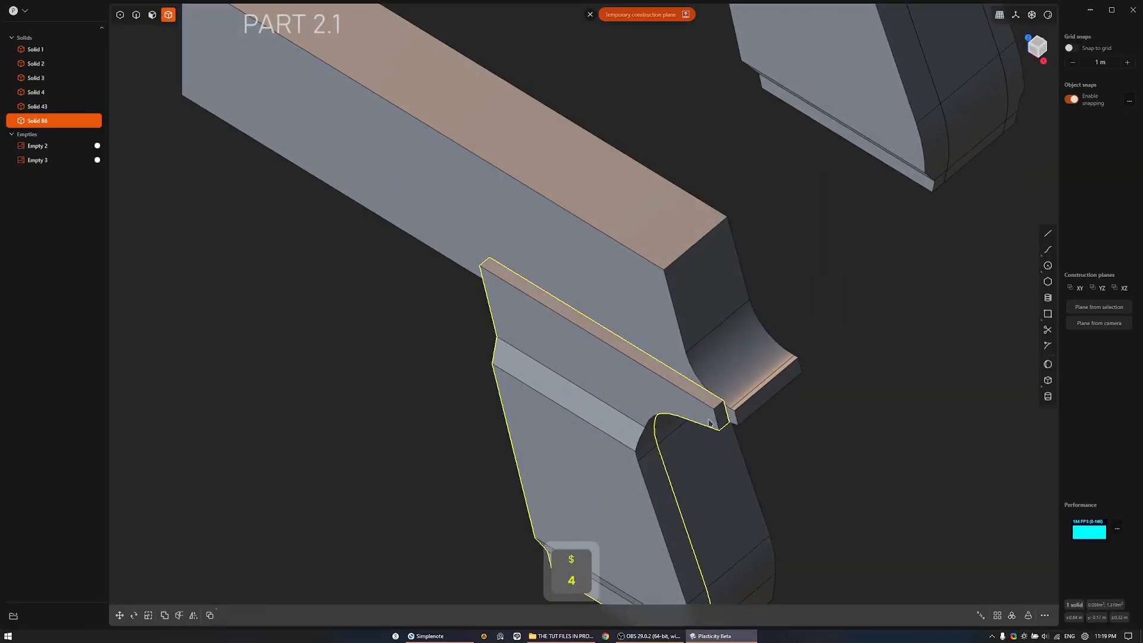
key("3")
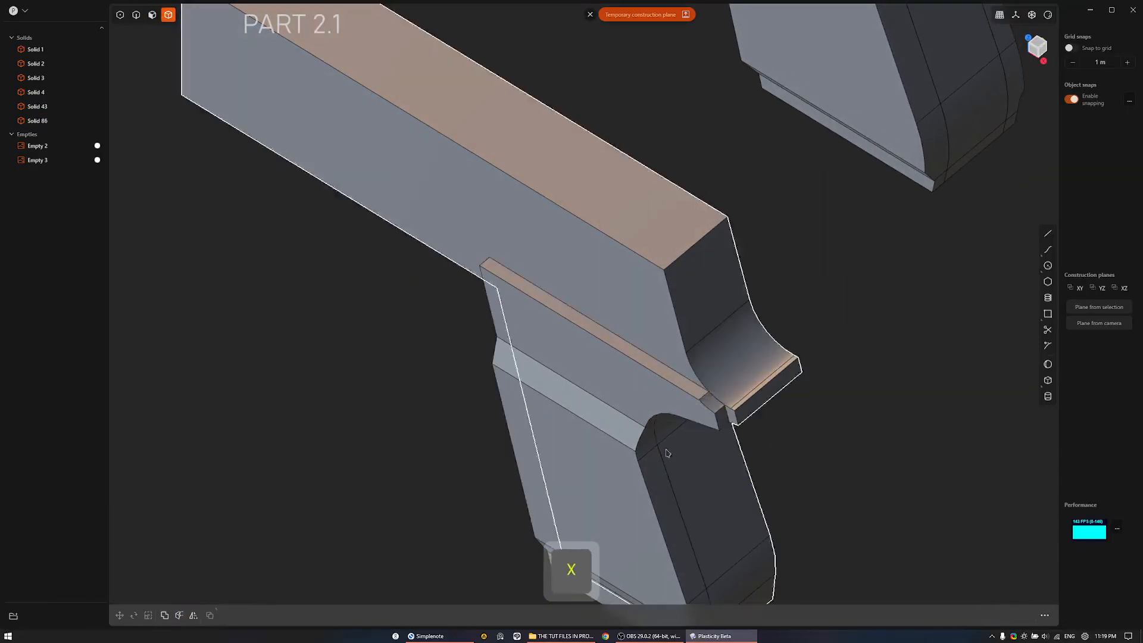
left_click(688, 387)
scroll(688, 387, "down", 3)
middle_click_drag(684, 433, 756, 408)
middle_click_drag(753, 408, 739, 459, "shift")
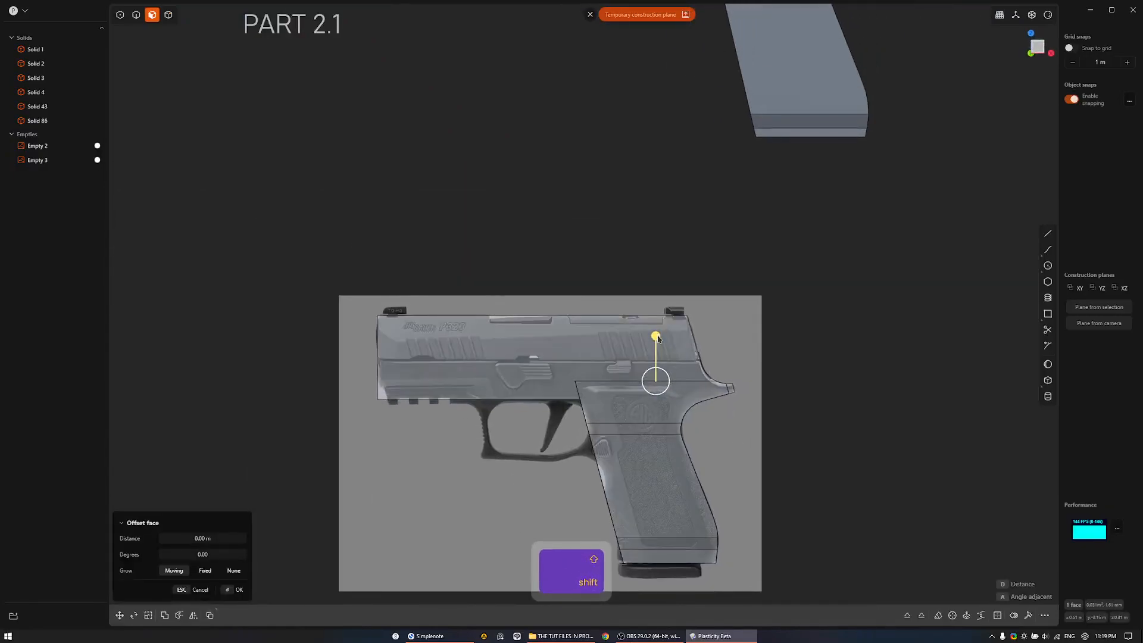
left_click_drag(657, 338, 656, 334)
scroll(653, 333, "down", 3)
mouse_move(653, 334)
middle_mouse_down()
mouse_move(630, 398)
mouse_move(624, 350)
mouse_move(650, 339)
middle_mouse_up()
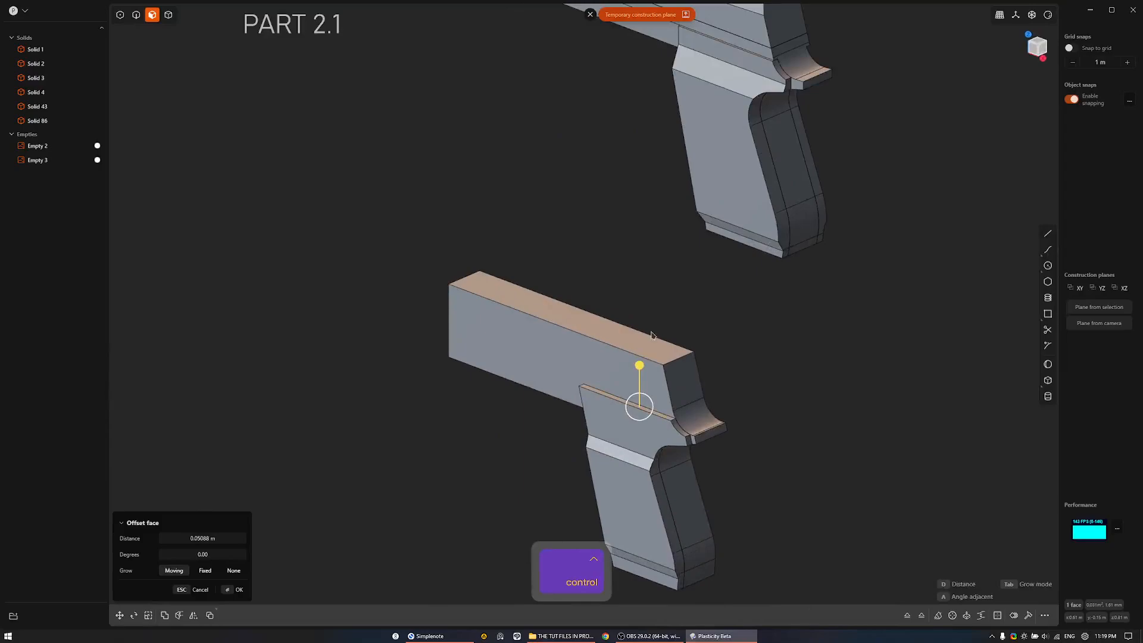
left_click(725, 314)
In the front view, draw a horizontal line about 2.1 m long across the whole body at the slide's lower edge.
key("KP_1")
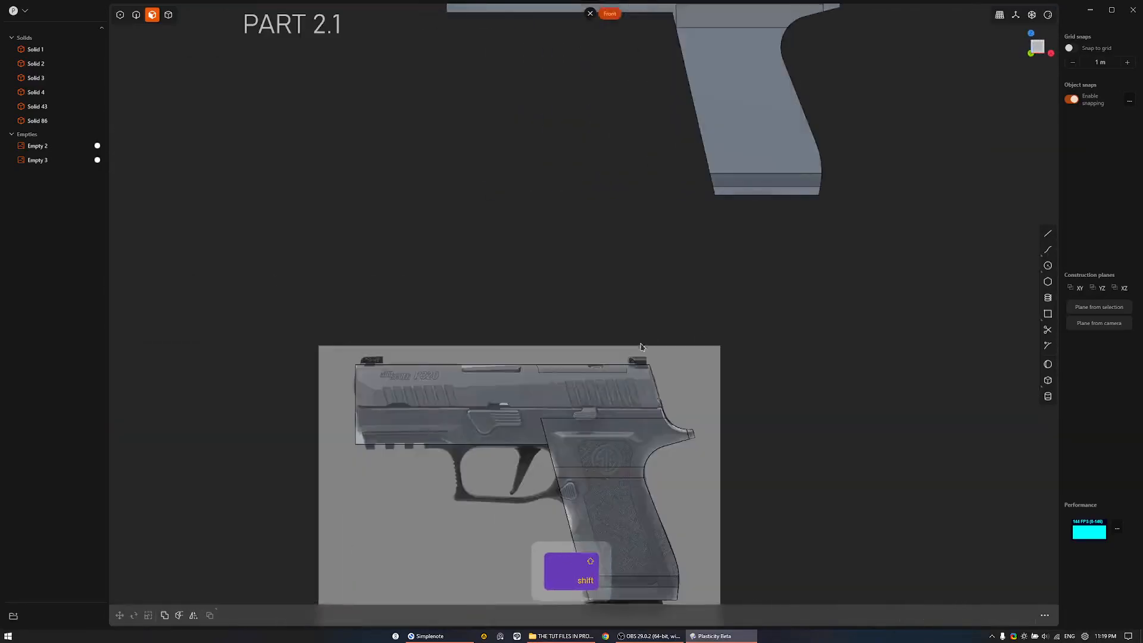
middle_click_drag(638, 342, 742, 298, "shift")
scroll(466, 369, "up", 4)
key("shift+a")
key("shift+a")
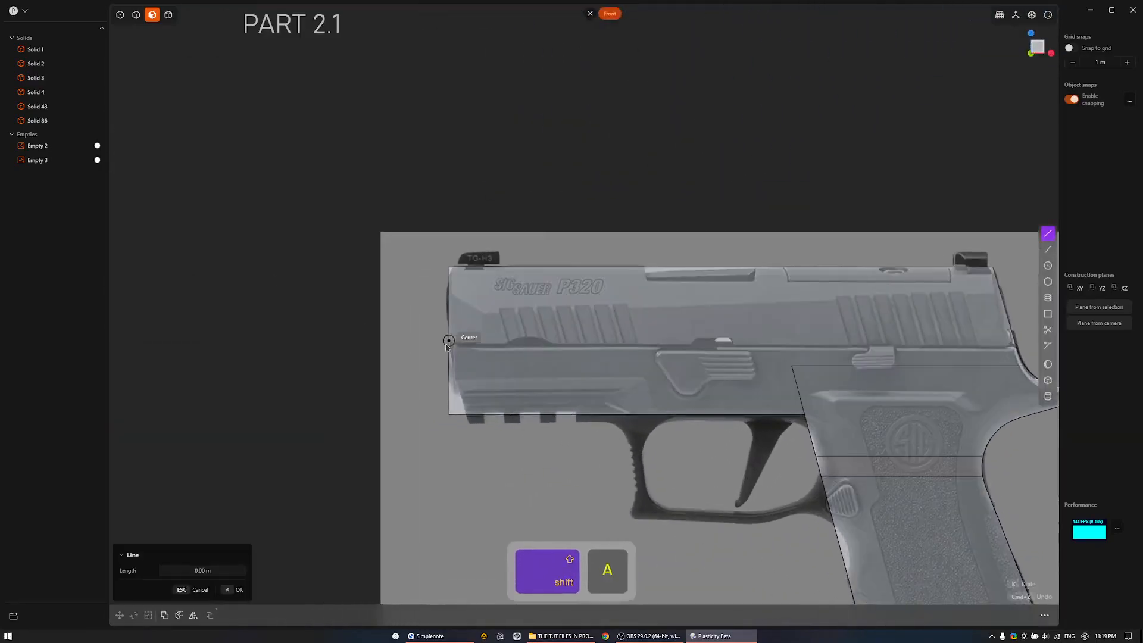
left_click(433, 344)
middle_click_drag(594, 348, 234, 313, "shift")
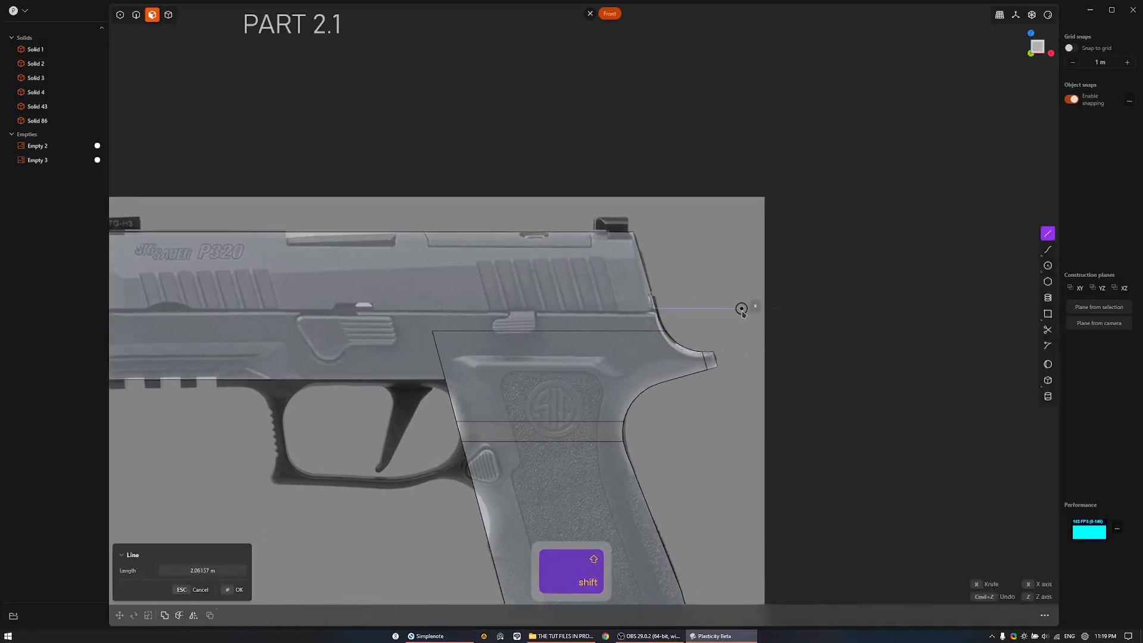
left_click(740, 313)
middle_click_drag(672, 318, 803, 300, "shift")
right_click(805, 303)
Cut the main body with the horizontal line to separate the slide, and delete the cutting line.
key("c")
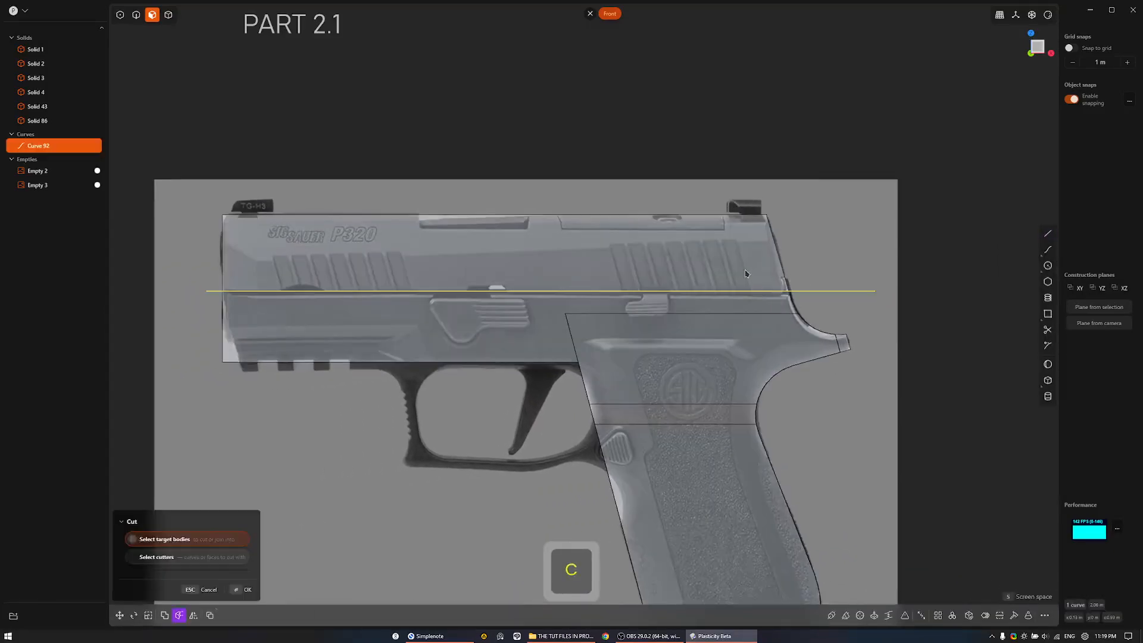
left_click(746, 274)
right_click(745, 274)
middle_click_drag(745, 275, 780, 357, "ctrl")
key("2")
left_click(797, 286)
key("x")
middle_click_drag(781, 357, 682, 430)
middle_click_drag(704, 468, 706, 454, "shift")
middle_click_drag(801, 122, 770, 319, "shift")
middle_click_drag(692, 468, 710, 149, "shift")
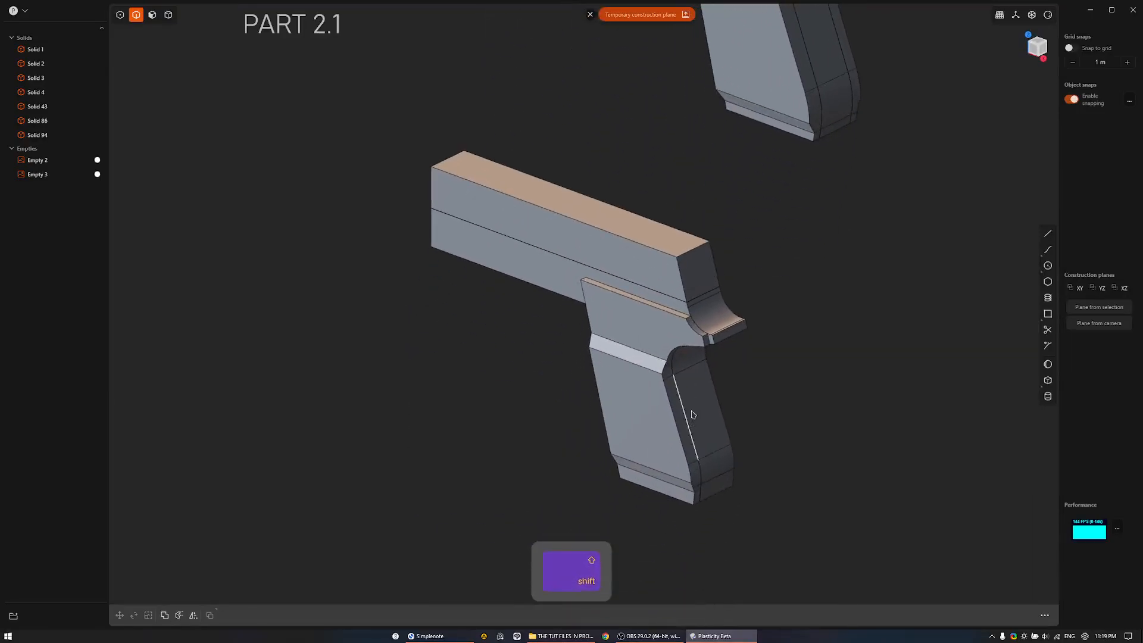
Rotate and move the grip panel's narrow rear tip face beside the beavertail.
key("4")
middle_click_drag(714, 338, 745, 303, "ctrl")
key("3")
left_click(709, 328)
key("r")
key("g")
key("r")
key("g")
middle_click_drag(743, 298, 743, 329, "ctrl")
right_click(792, 284)
middle_click_drag(792, 285, 709, 384)
left_click(729, 375)
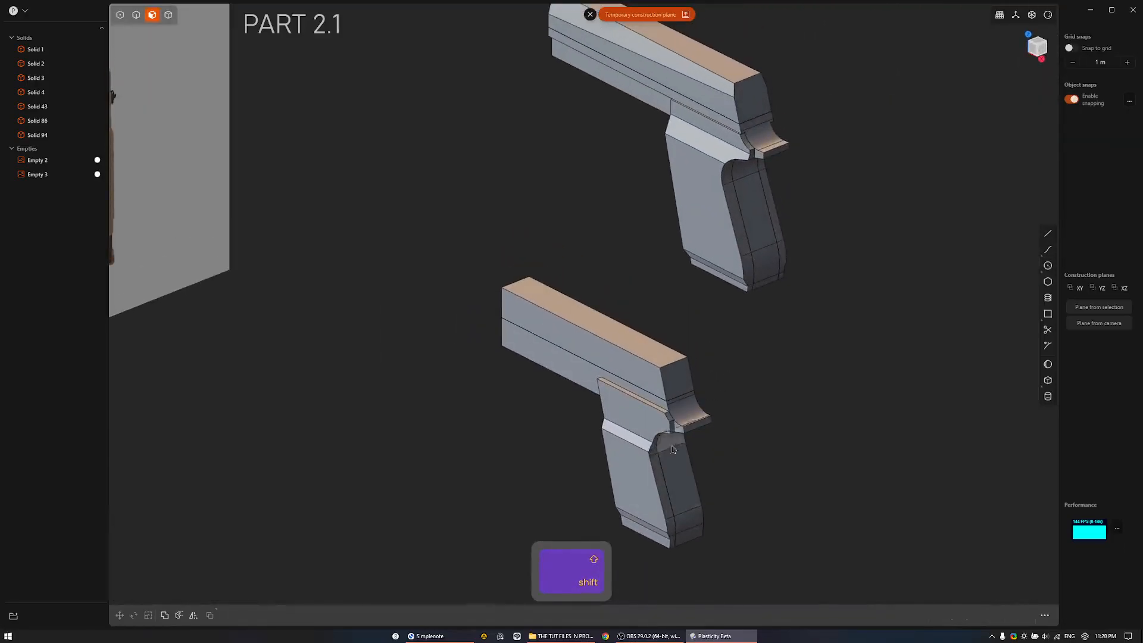
Offset the grip panel's slanted bevel face outward about 0.065 m and rotate it about 10.9° around a chosen pivot.
left_click(640, 443)
left_click_drag(608, 429, 604, 427)
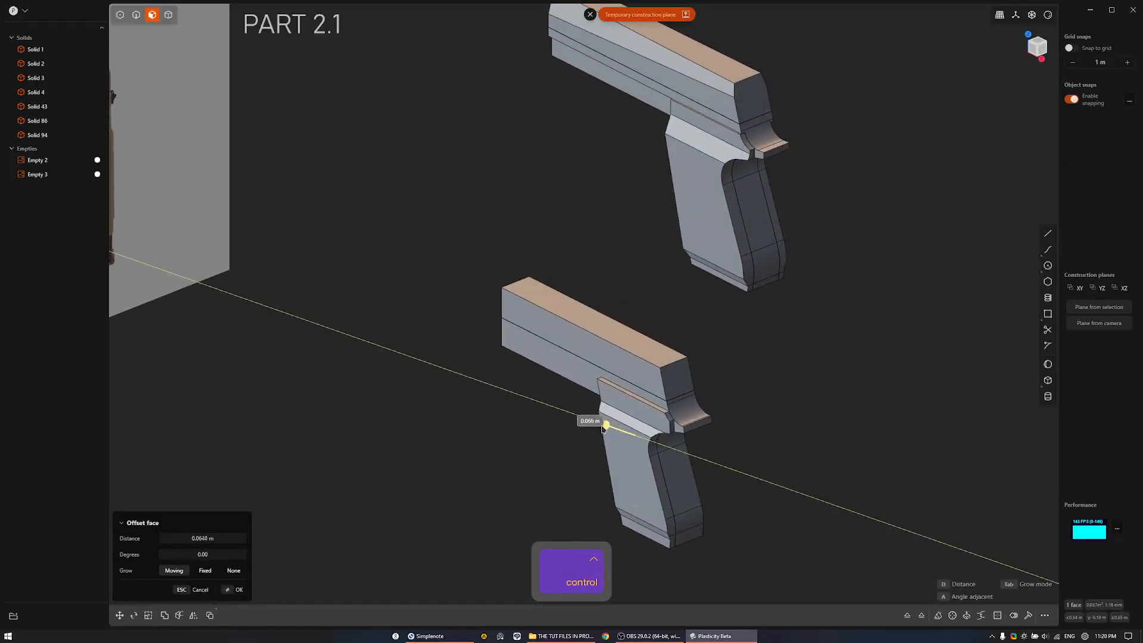
middle_click_drag(607, 428, 658, 390)
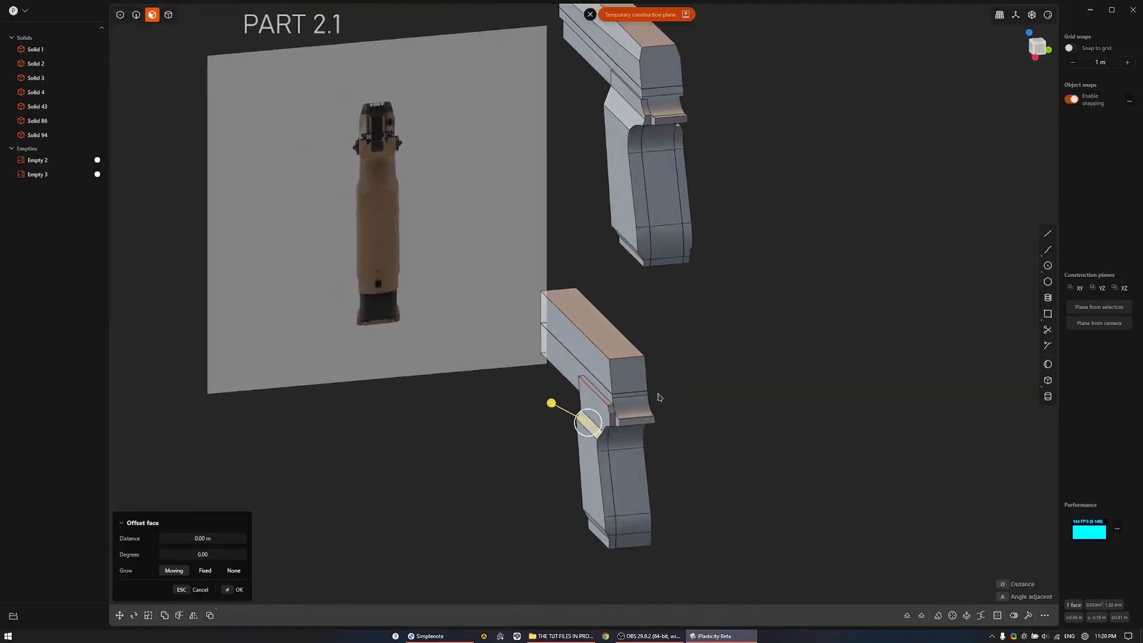
key("r")
key("v")
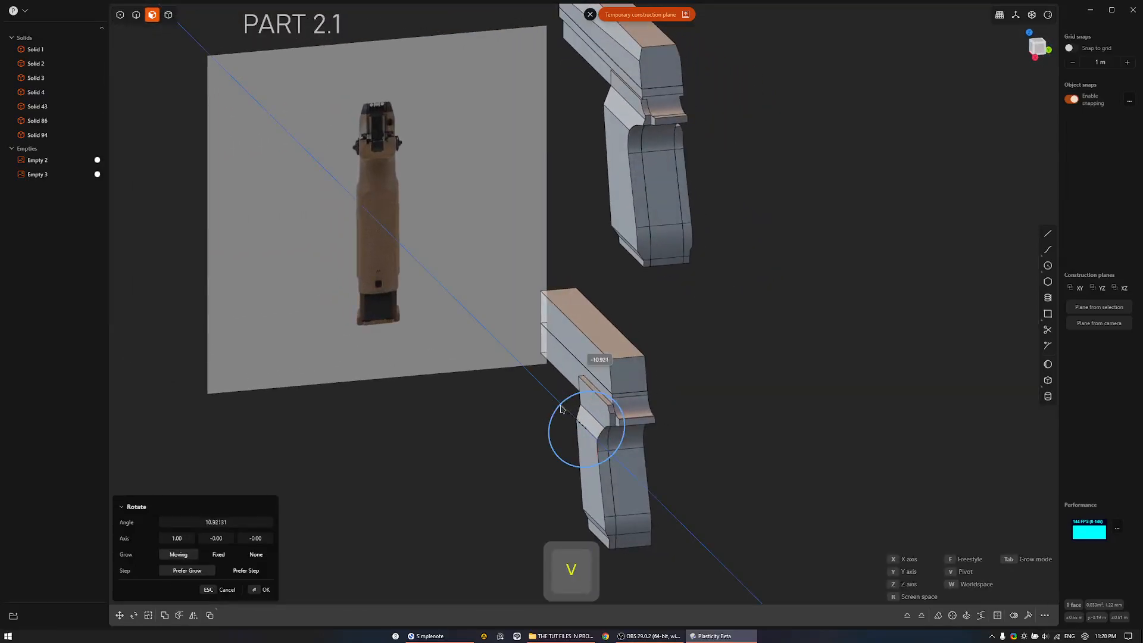
right_click(561, 411)
left_click(797, 370)
Isolate the grip panel and select its large flat inner face.
middle_click_drag(730, 384, 797, 429, "shift")
key("4")
left_click(655, 461)
key("slash")
key("period")
middle_click_drag(704, 506, 619, 324)
key("3")
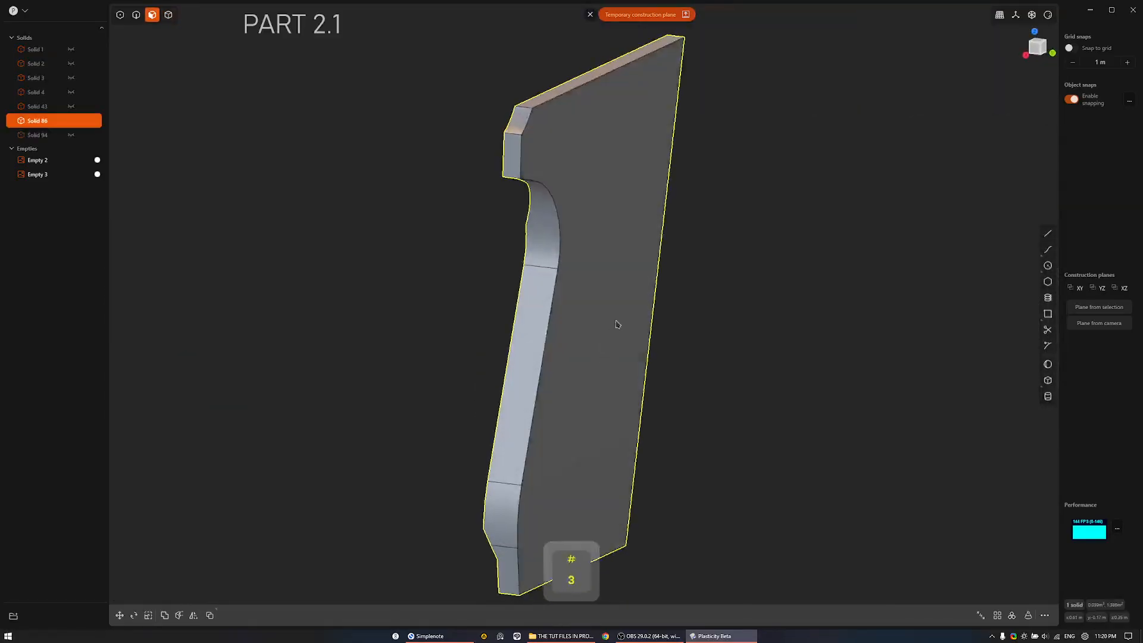
left_click(619, 324)
key("e")
left_click(673, 329)
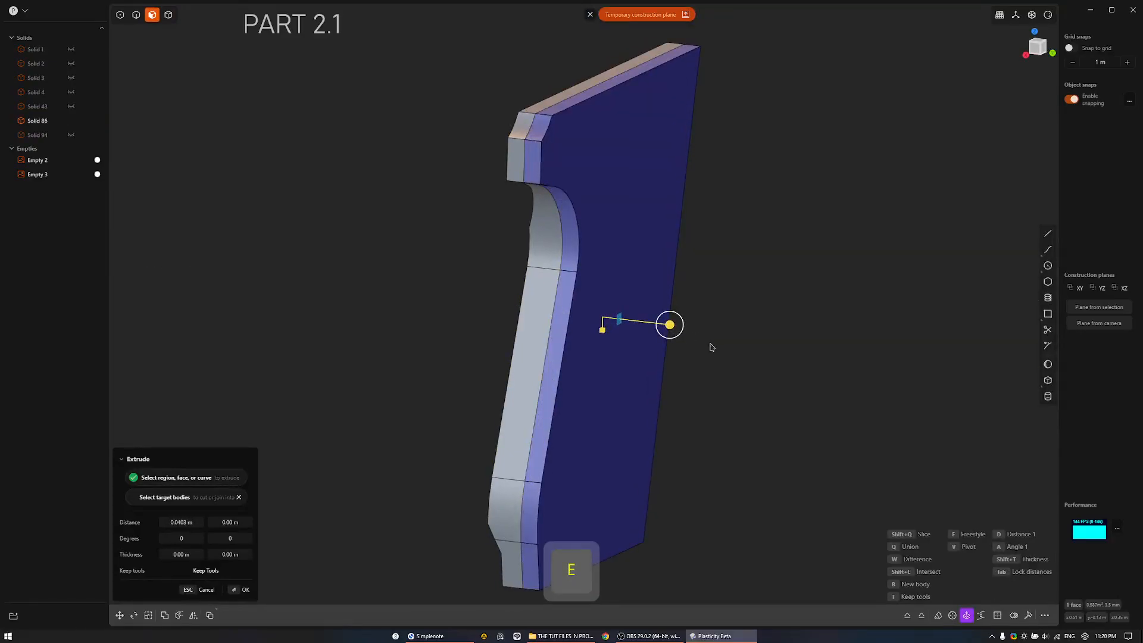
key("Escape")
key("e")
key("Escape")
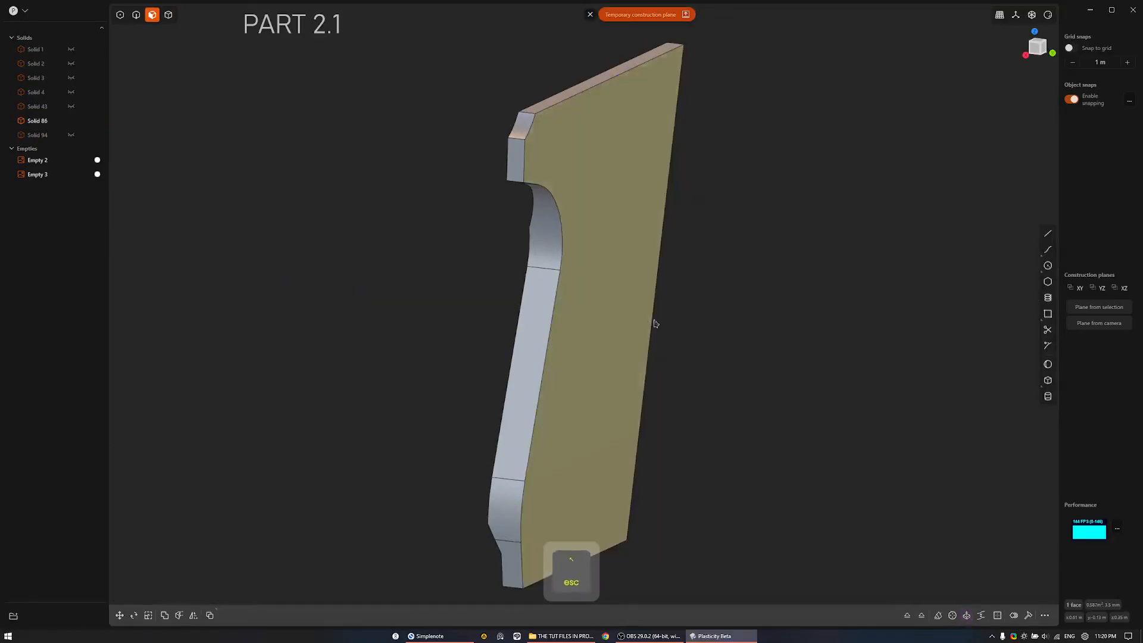
Offset the grip panel's inner face to thicken it into the body, and end the isolation.
key("o")
left_click_drag(673, 319, 681, 320)
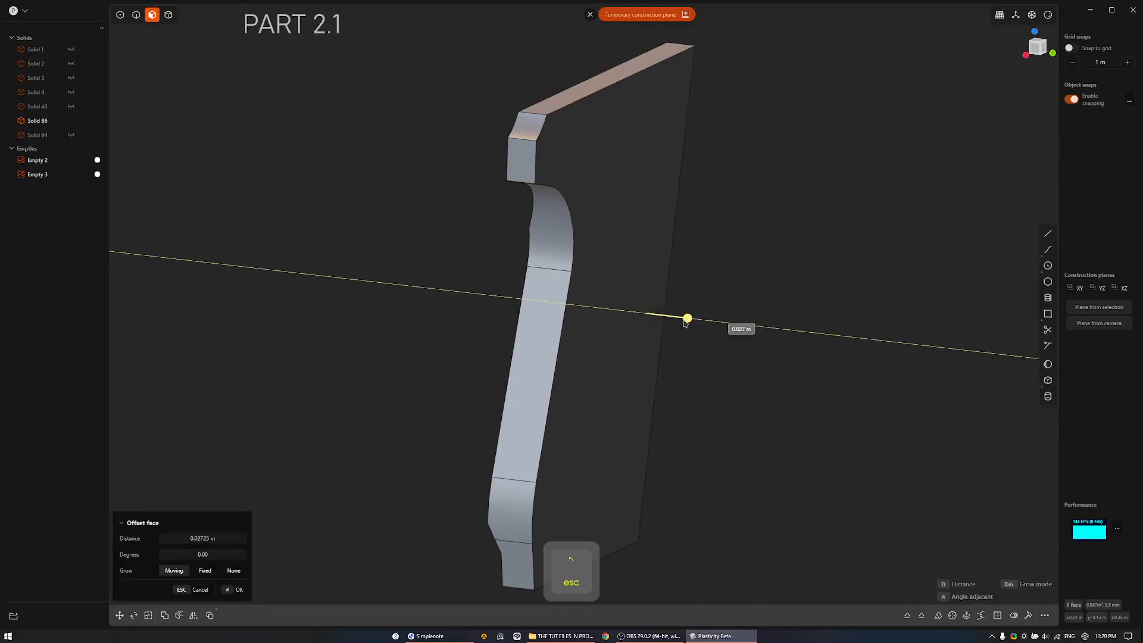
scroll(725, 305, "up", 5)
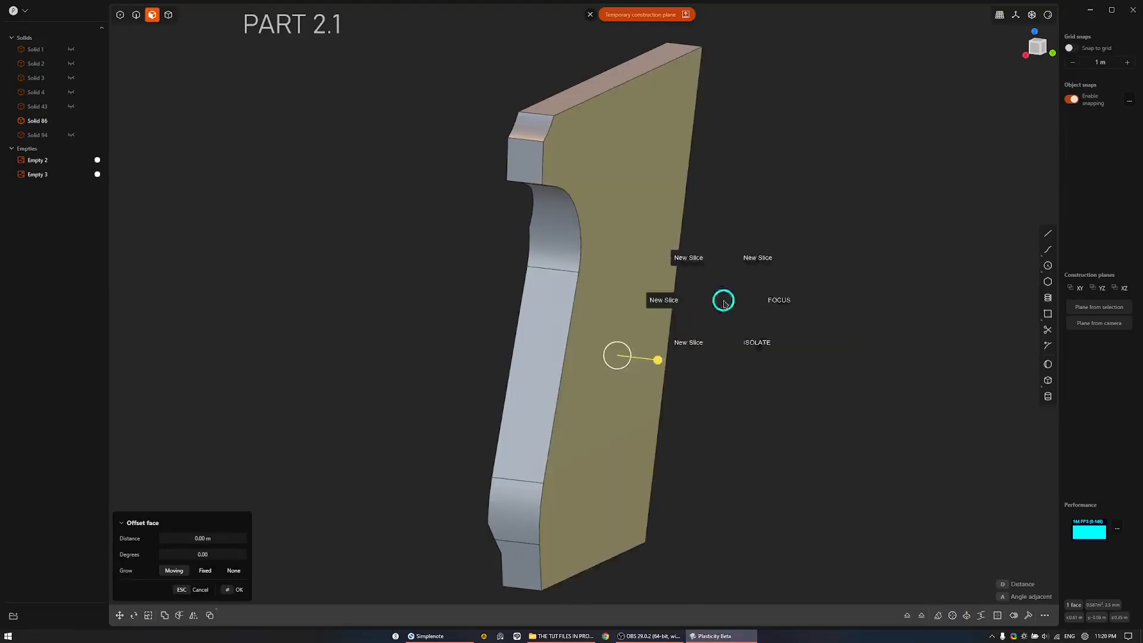
middle_click_drag(759, 345, 869, 358)
key("Escape")
scroll(860, 359, "down", 3)
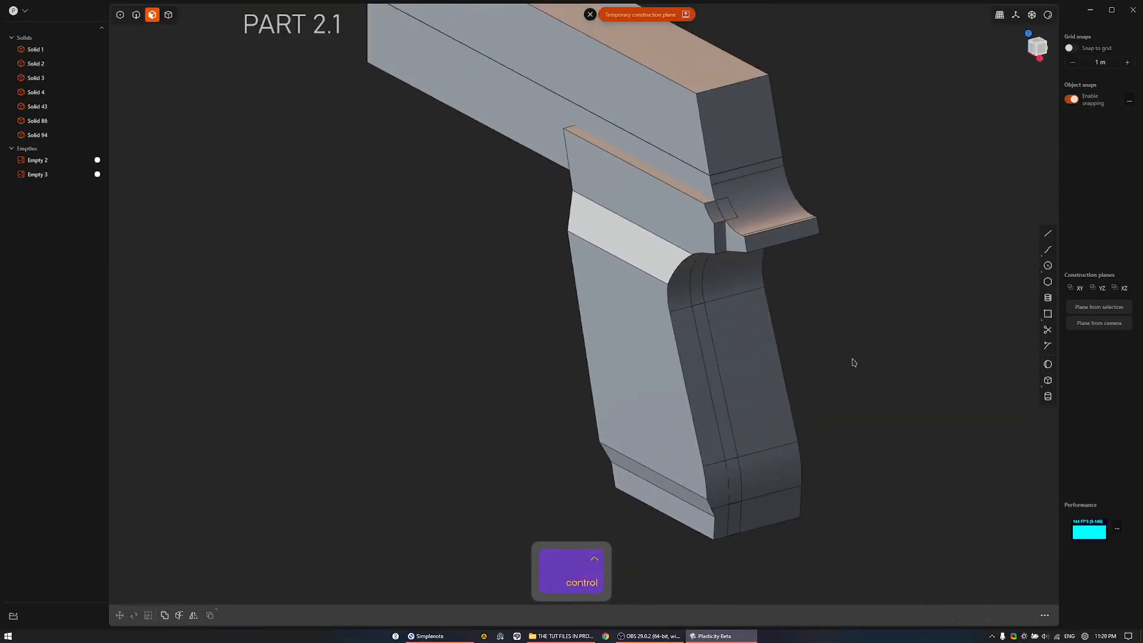
Subtract the grip panel from the lower frame body with a boolean, keeping the panel as a separate solid.
key("4")
left_click(737, 261)
left_click(667, 267, "shift")
key("q")
key("Escape")
key("t")
middle_click_drag(660, 268, 787, 329, "shift")
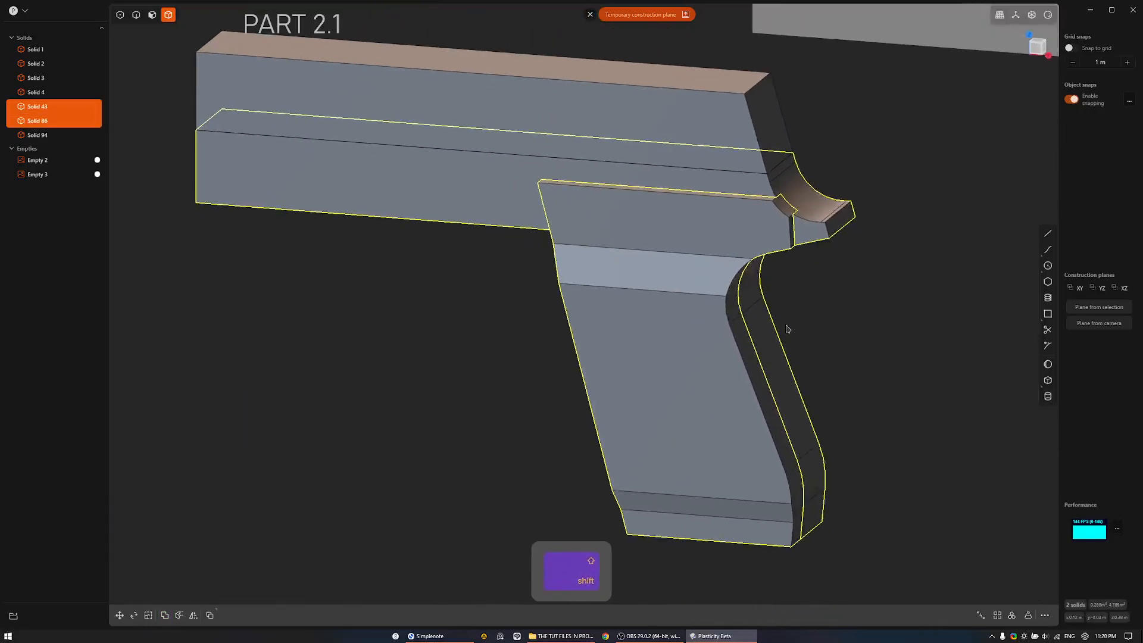
middle_click_drag(826, 279, 767, 333)
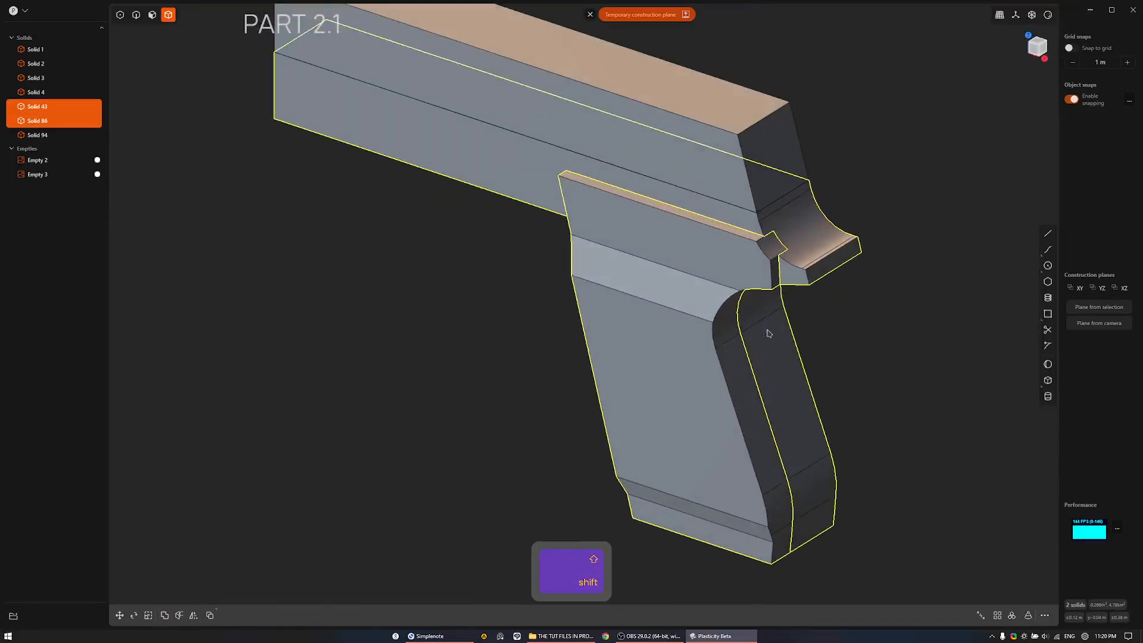
Isolate the frame body and delete the small leftover faces at the rear of the grip panel recess.
left_click(873, 332)
left_click(831, 268)
key("Caps_Lock")
key(".")
middle_click_drag(916, 349, 786, 211)
key("3")
left_click_drag(694, 206, 763, 156)
key("x")
Try offsetting the front face of the frame's panel recess forward about 0.44 m.
middle_click_drag(798, 137, 850, 250, "shift")
middle_click_drag(850, 250, 551, 259)
left_click(549, 261)
left_click_drag(570, 251, 485, 264)
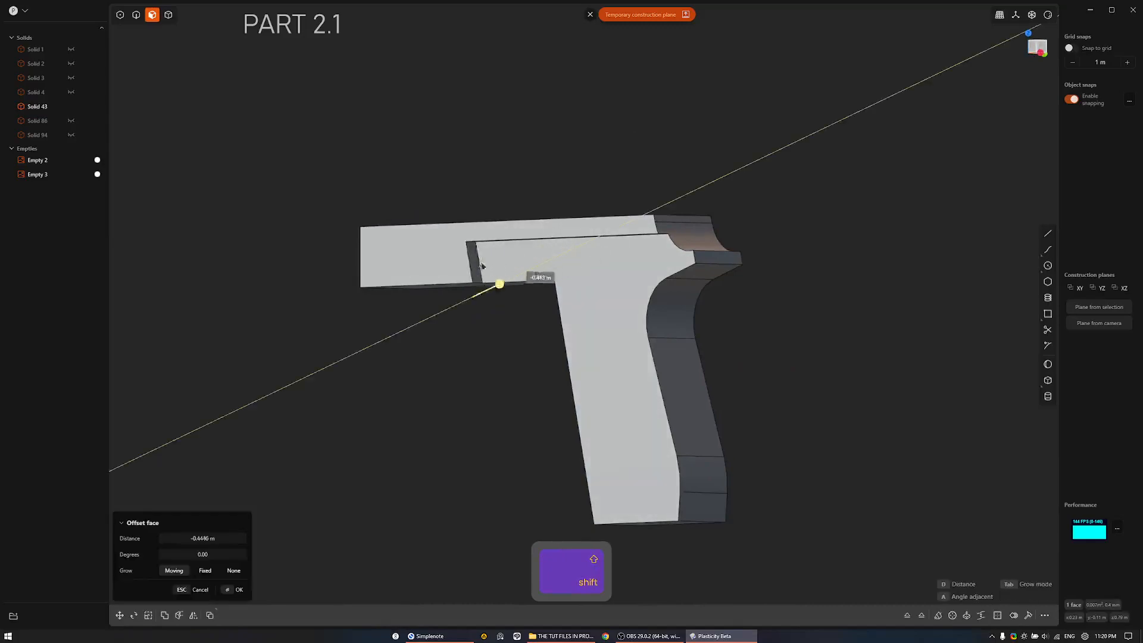
key("Escape")
mouse_move(557, 304)
middle_mouse_down()
mouse_move(591, 337)
mouse_move(576, 371)
mouse_move(623, 311)
mouse_move(560, 312)
middle_mouse_up()
left_click(559, 312)
left_click_drag(599, 300, 626, 293)
right_click(626, 293)
left_click(499, 366)
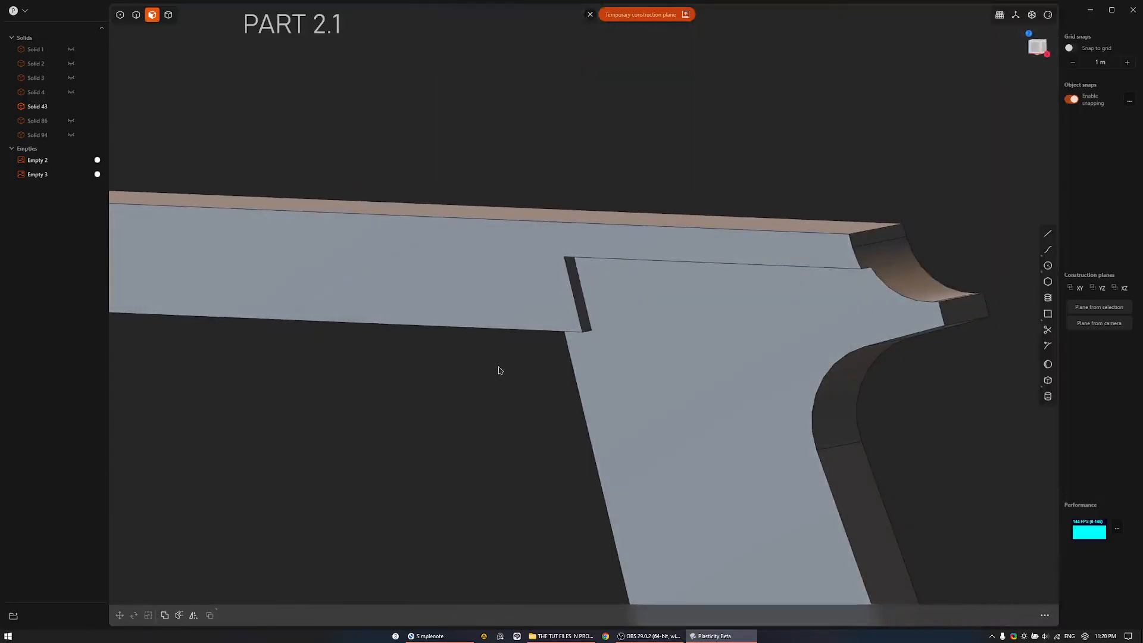
middle_click_drag(499, 367, 516, 401, "ctrl")
middle_click_drag(572, 365, 535, 390)
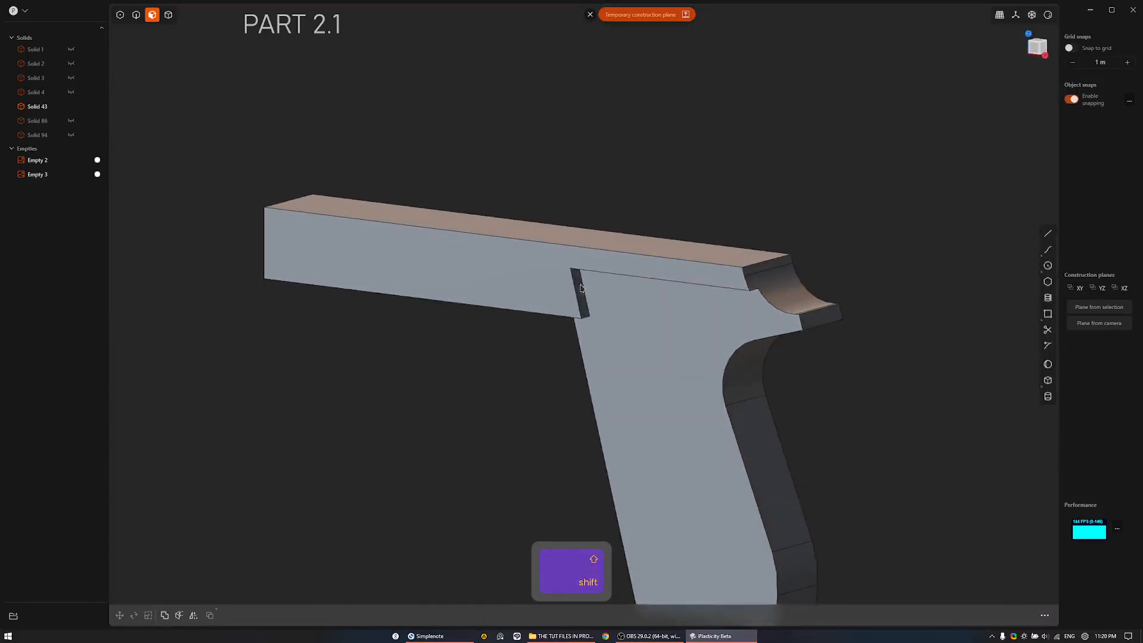
Try offsetting the recess's front face forward about 0.33 m against the side reference image.
left_click(583, 296)
middle_click_drag(592, 307, 687, 326, "shift")
left_click_drag(705, 298, 761, 275)
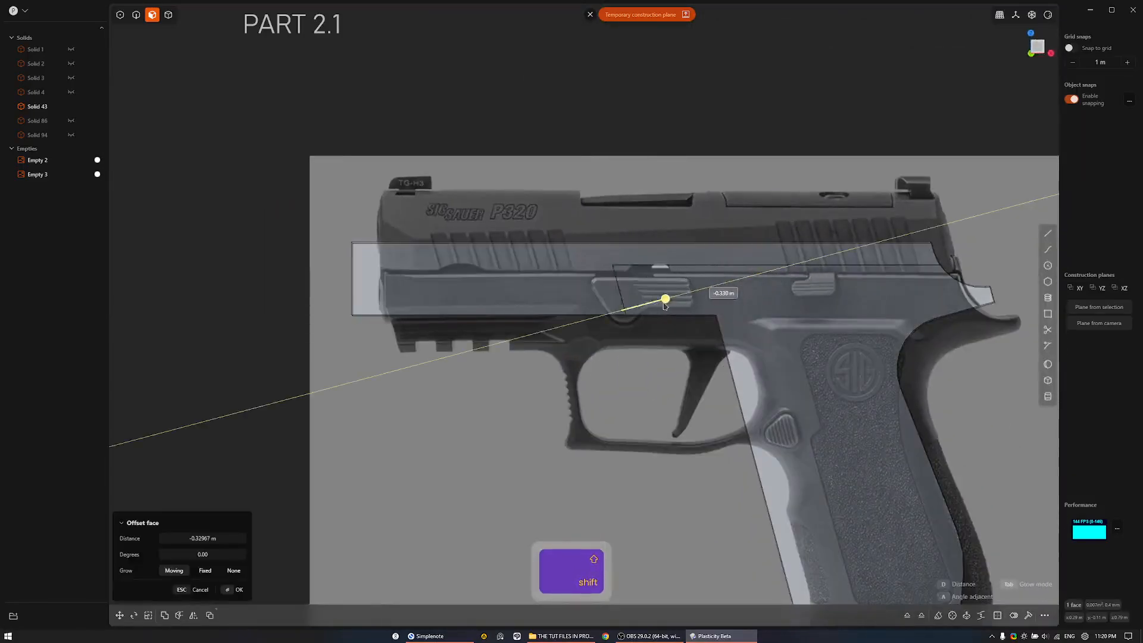
left_click_drag(726, 315, 744, 307, "shift")
middle_click_drag(744, 308, 697, 300, "shift")
key("Return")
Try extruding the recess's front face along the frame's lower edge past the front end, and undo it.
key("e")
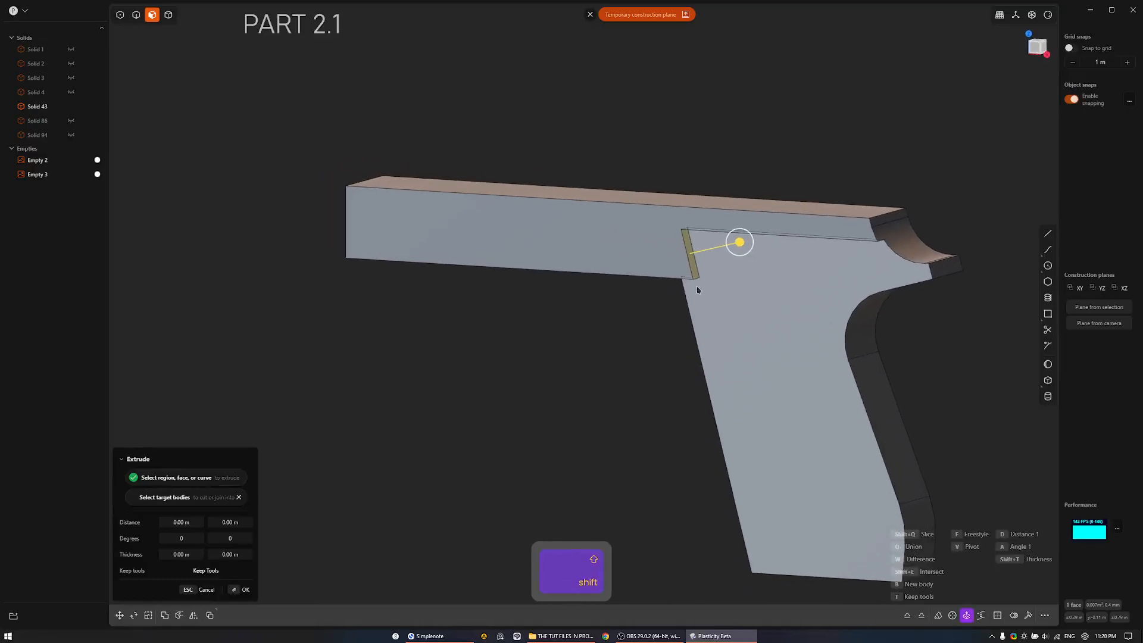
key("v")
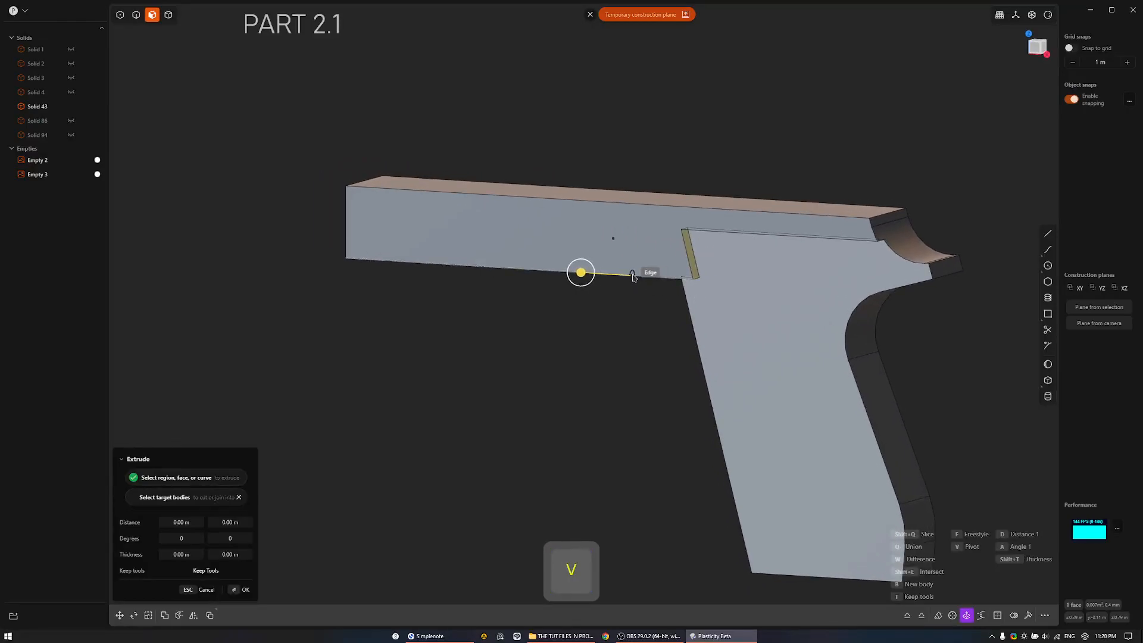
middle_click_drag(695, 226, 714, 271)
left_click_drag(615, 271, 171, 282)
middle_click_drag(173, 283, 287, 315)
right_click(378, 329)
middle_click_drag(518, 333, 714, 350)
key("ctrl+z")
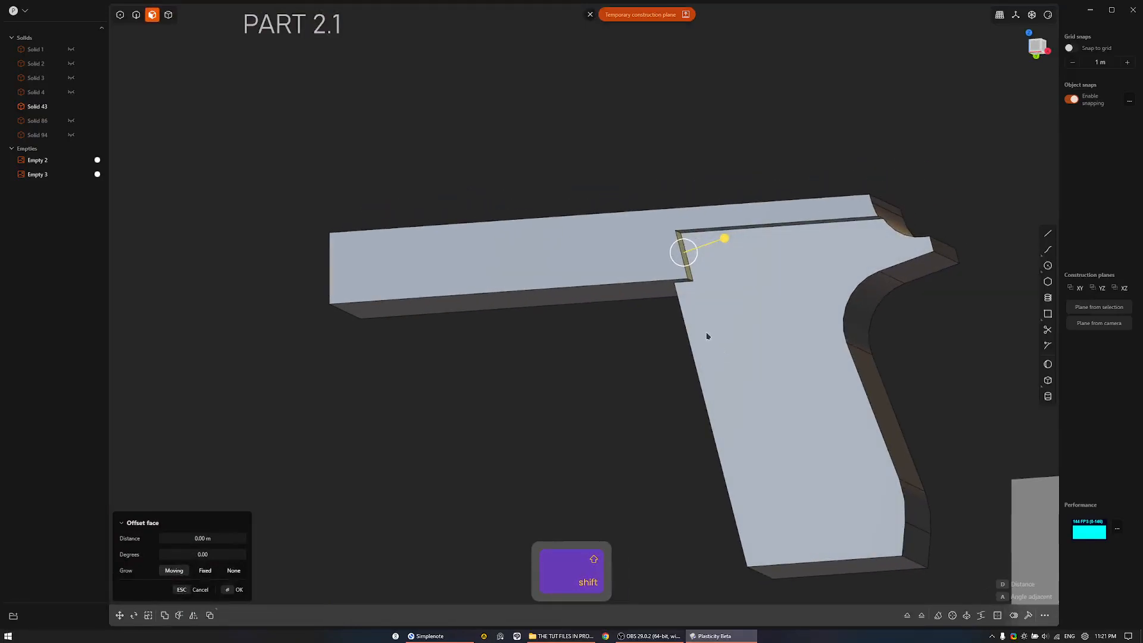
Offset the recess's front face forward in two passes until the recess runs out through the frame's front end.
middle_click_drag(729, 305, 743, 332, "shift")
middle_click_drag(742, 306, 742, 321)
left_click_drag(734, 279, 686, 286)
middle_click_drag(706, 288, 736, 295, "shift")
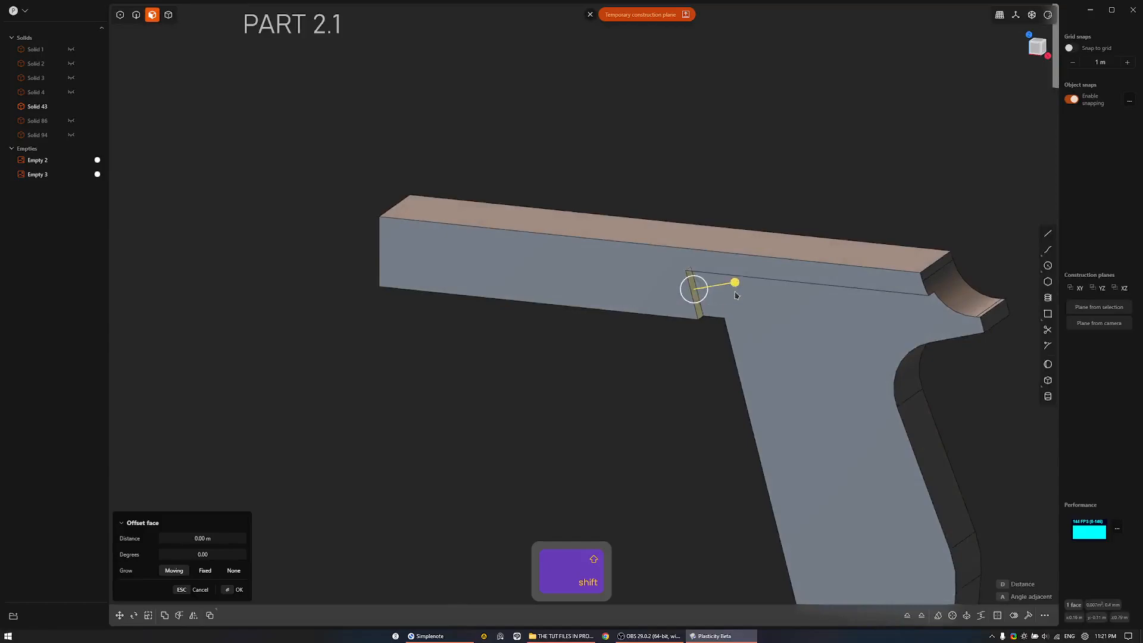
right_click(706, 335)
left_click(699, 302)
left_click_drag(737, 291, 416, 314)
right_click(416, 314)
middle_click_drag(433, 320, 477, 351)
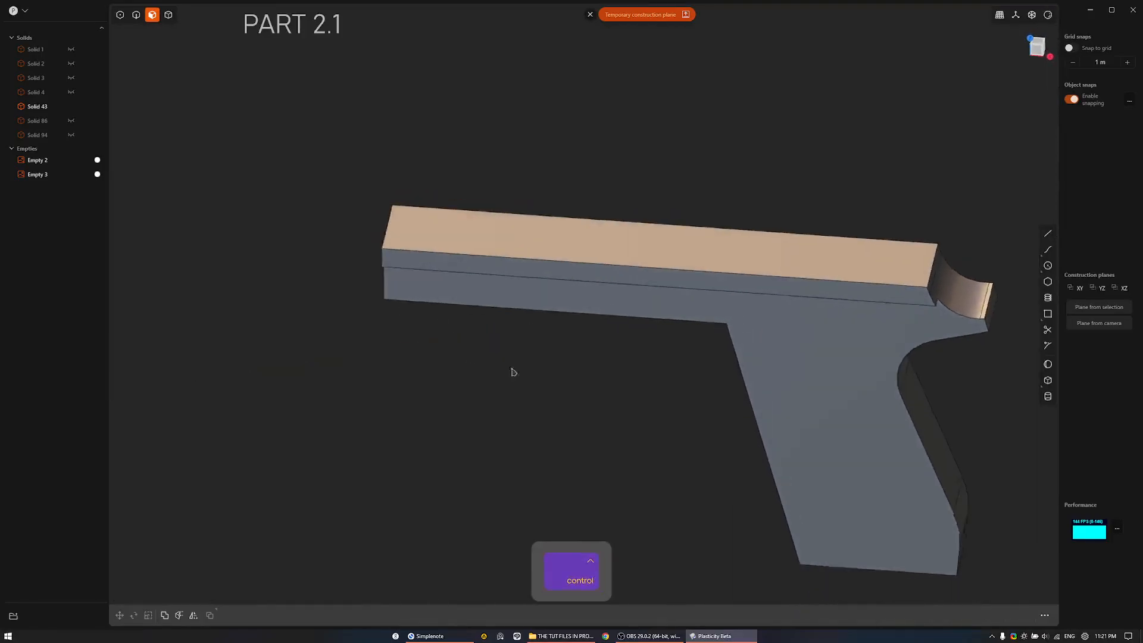
End the isolation of the frame to bring back the other solids.
scroll(510, 370, "down", 3)
key("period")
middle_click_drag(679, 428, 643, 412)
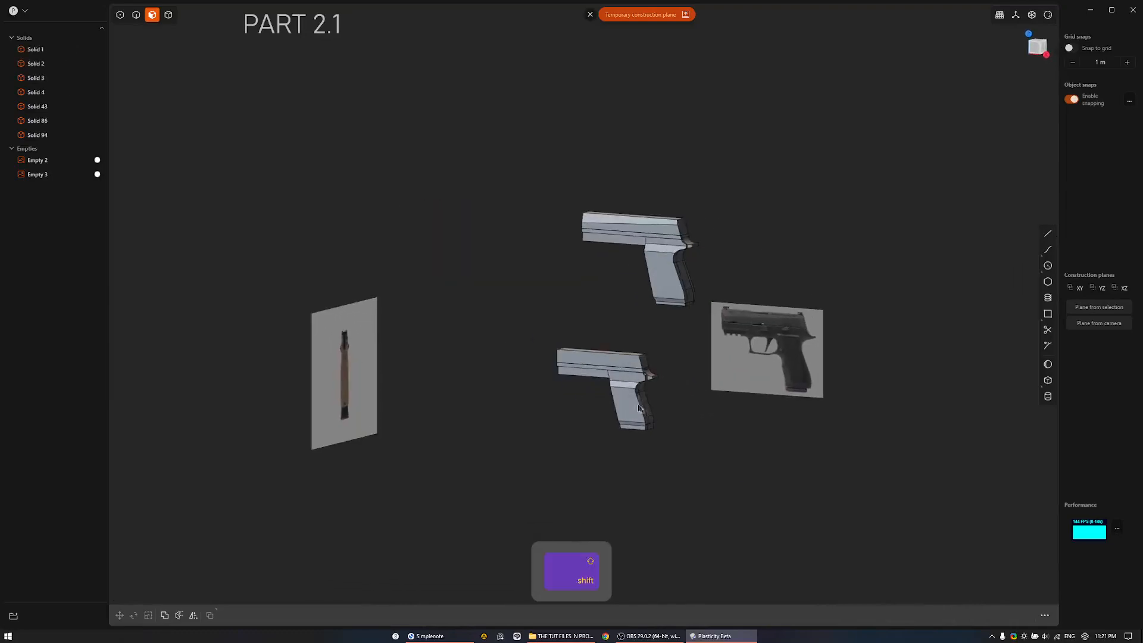
middle_click_drag(626, 354, 581, 348, "ctrl")
scroll(701, 274, "down", 3)
Move the two meeting faces between the frame and grip panel about -0.016 m along Y, using the rear reference image.
key("4")
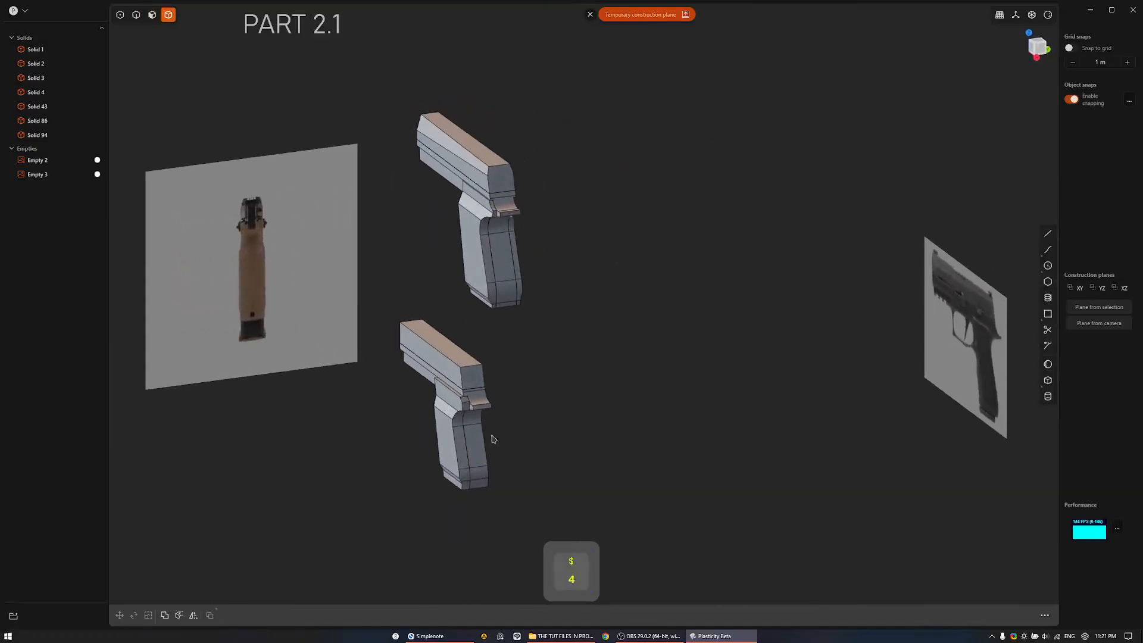
left_click(478, 409)
middle_click_drag(479, 410, 544, 357, "ctrl")
middle_click_drag(544, 358, 699, 339, "shift")
key("3")
middle_click_drag(411, 482, 438, 473, "ctrl")
left_click_drag(482, 148, 461, 127)
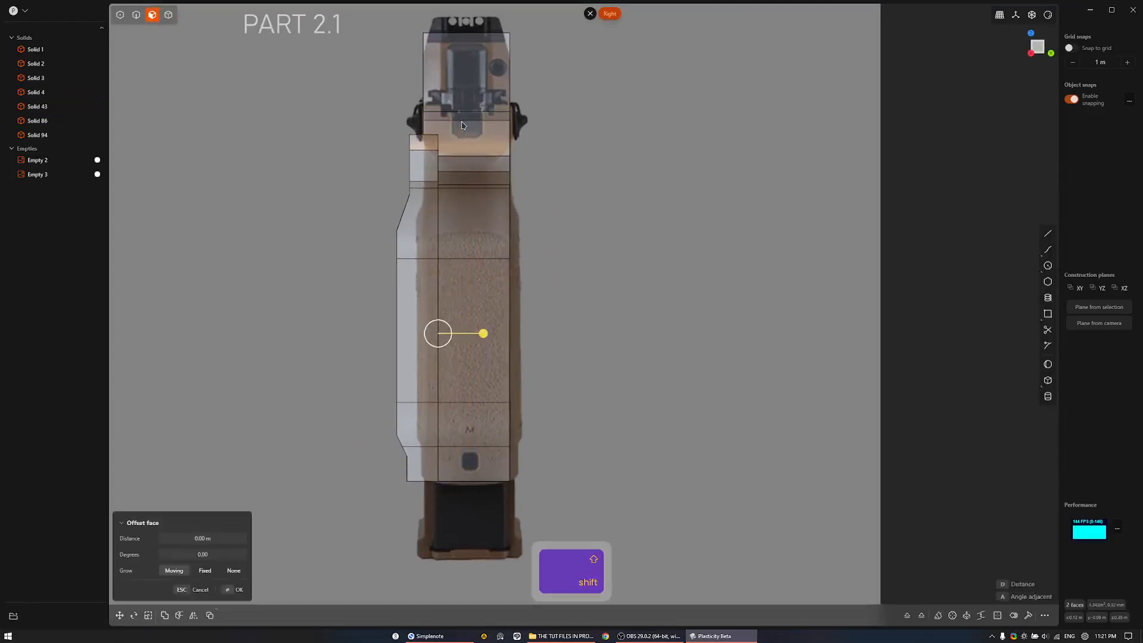
key("g")
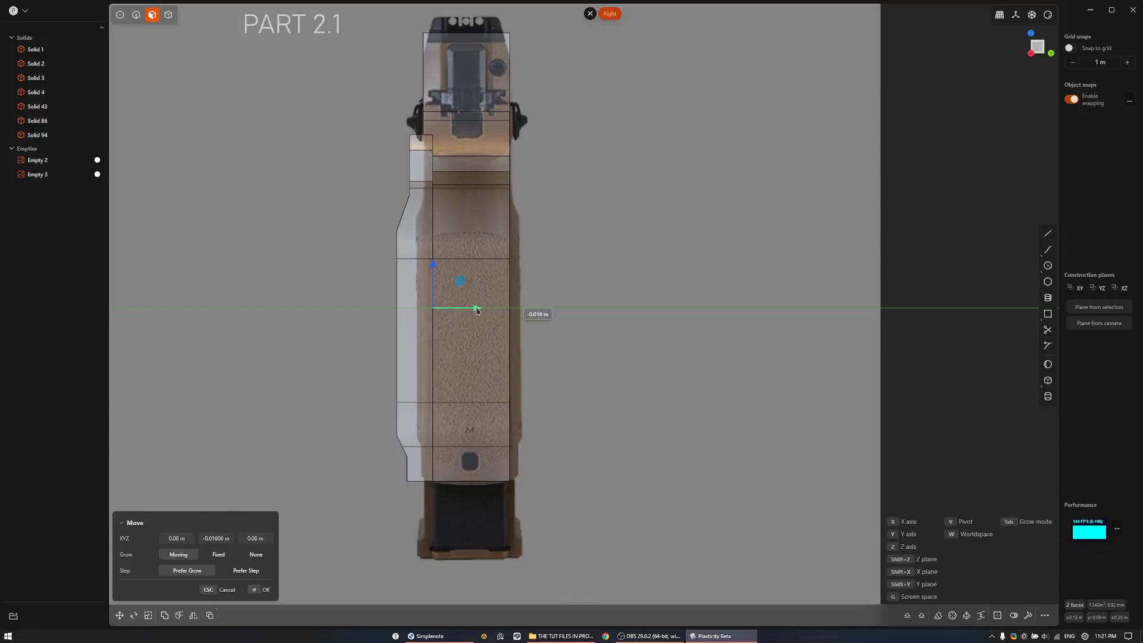
right_click(578, 252)
key("Escape")
Mirror the frame and grip panel solids across the pistol's centre plane along Y, leaving the mirrored halves unmerged.
middle_click_drag(579, 253, 524, 377, "ctrl")
scroll(559, 362, "down", 2)
key("4")
left_click(609, 307)
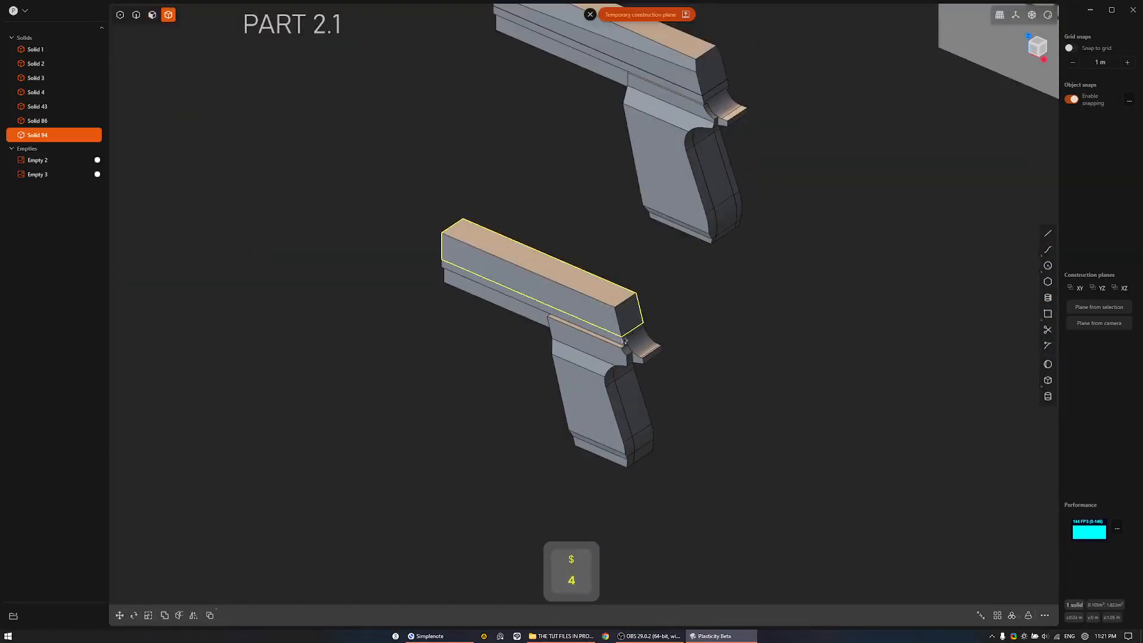
left_click(610, 331)
left_click(605, 362, "shift")
middle_click_drag(604, 361, 625, 335, "shift")
key("alt+x")
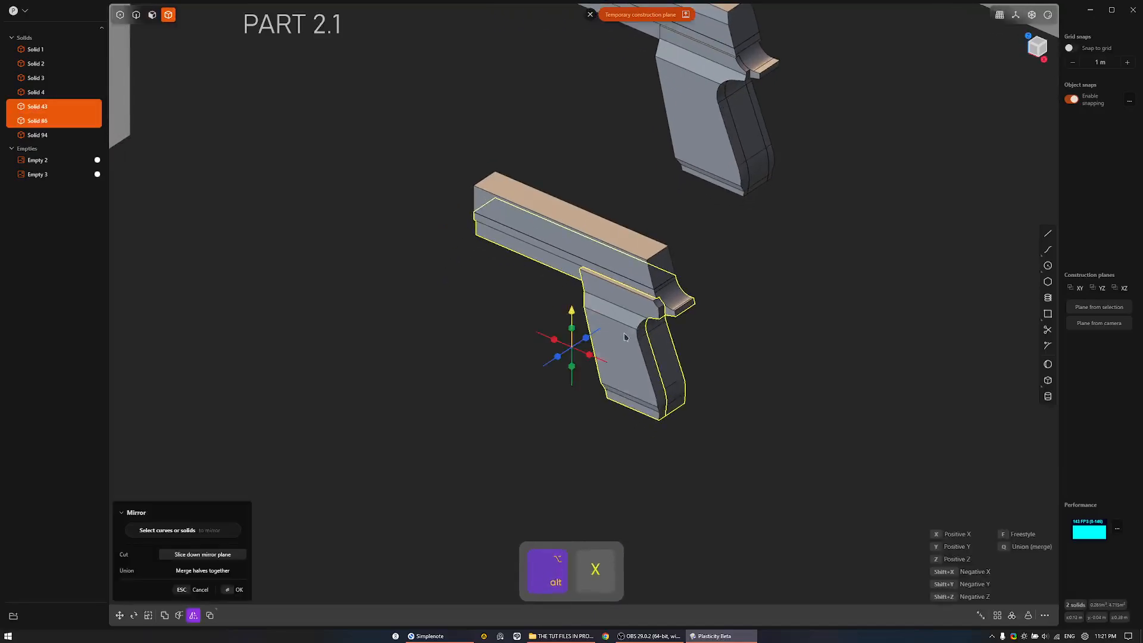
middle_click_drag(564, 355, 613, 360, "shift")
left_click(555, 361)
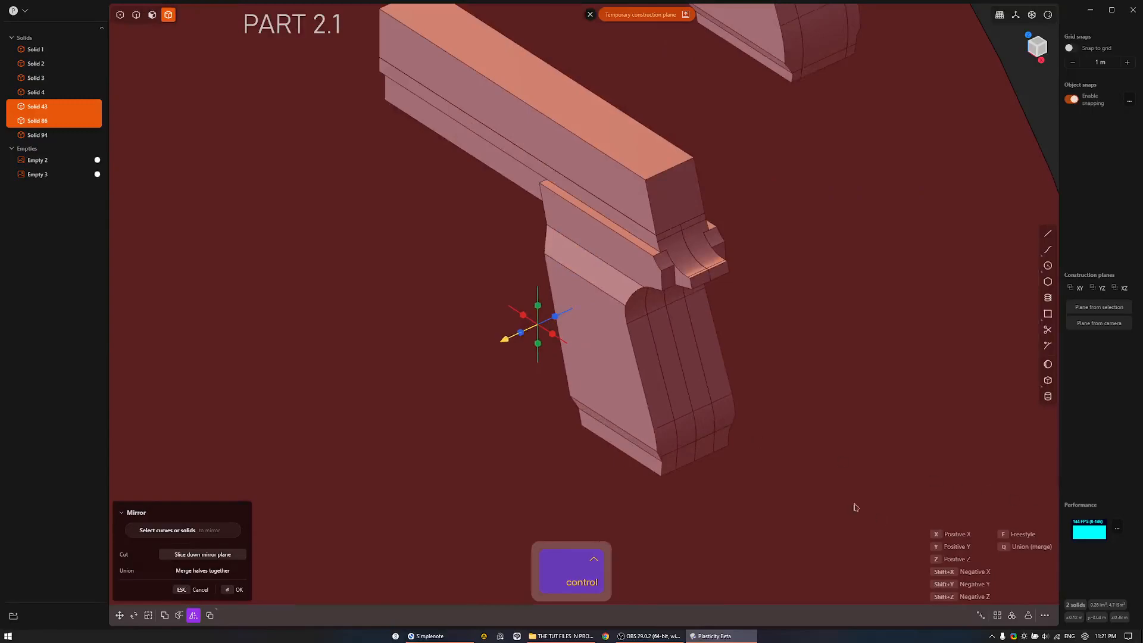
middle_click_drag(692, 295, 640, 309, "shift")
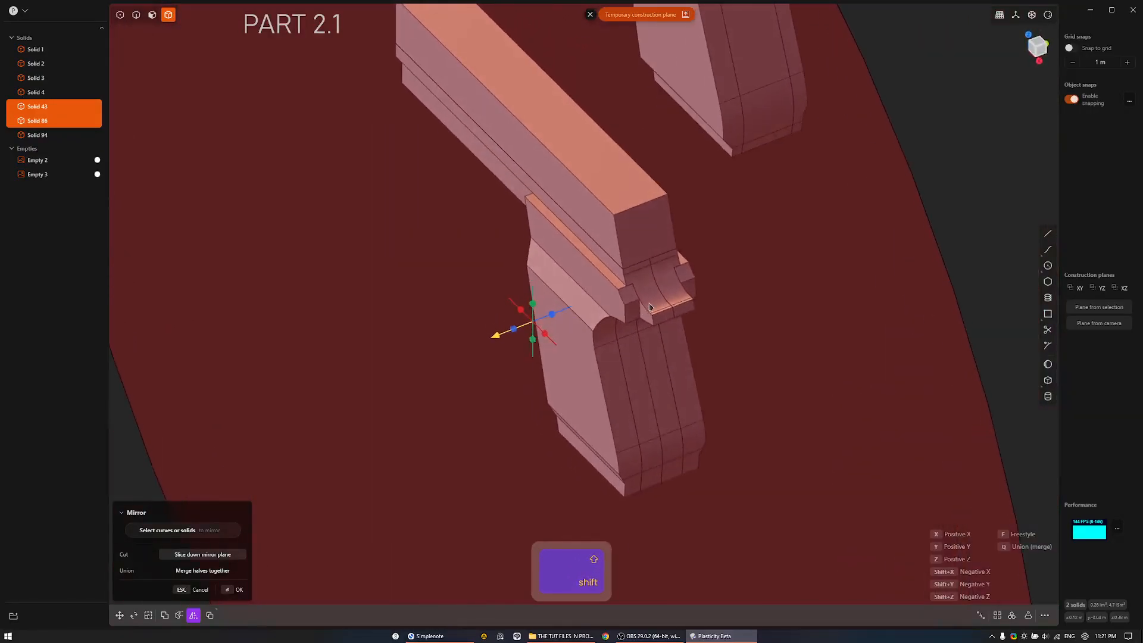
key("q")
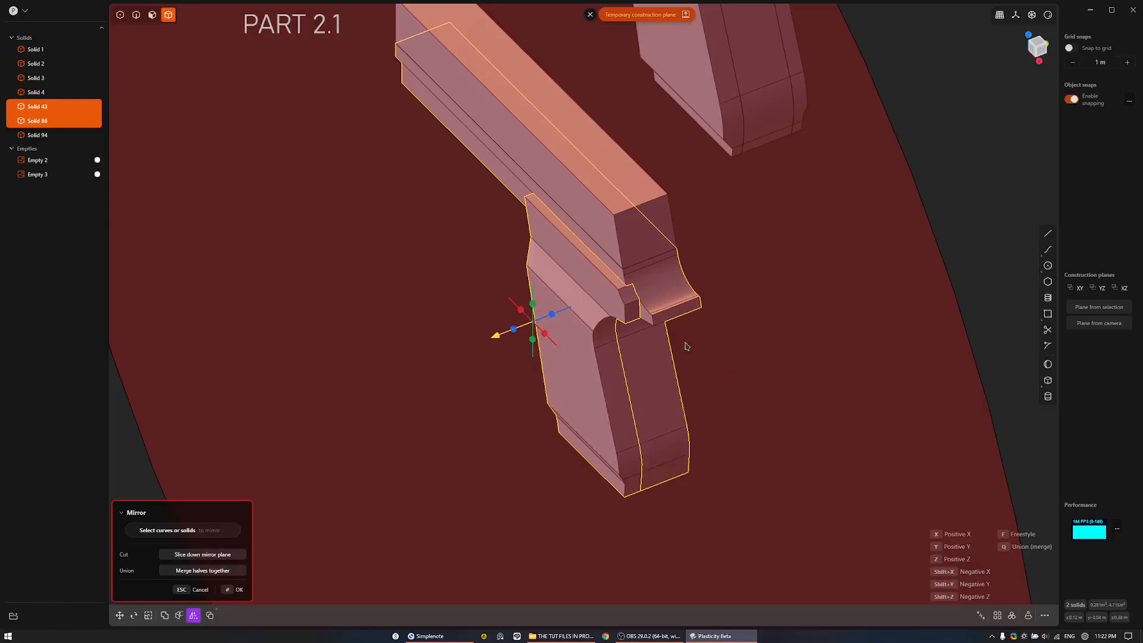
key("q")
right_click(708, 319)
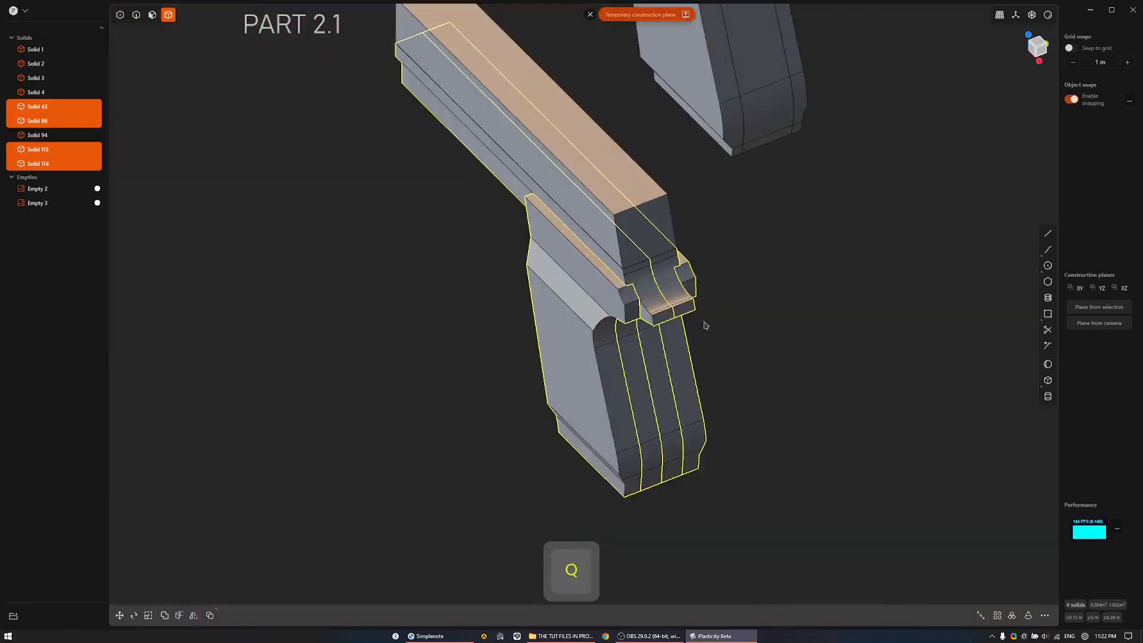
Union the two frame halves into one solid, keeping the grip panels separate.
left_click(736, 304)
left_click(679, 306)
left_click(655, 320, "shift")
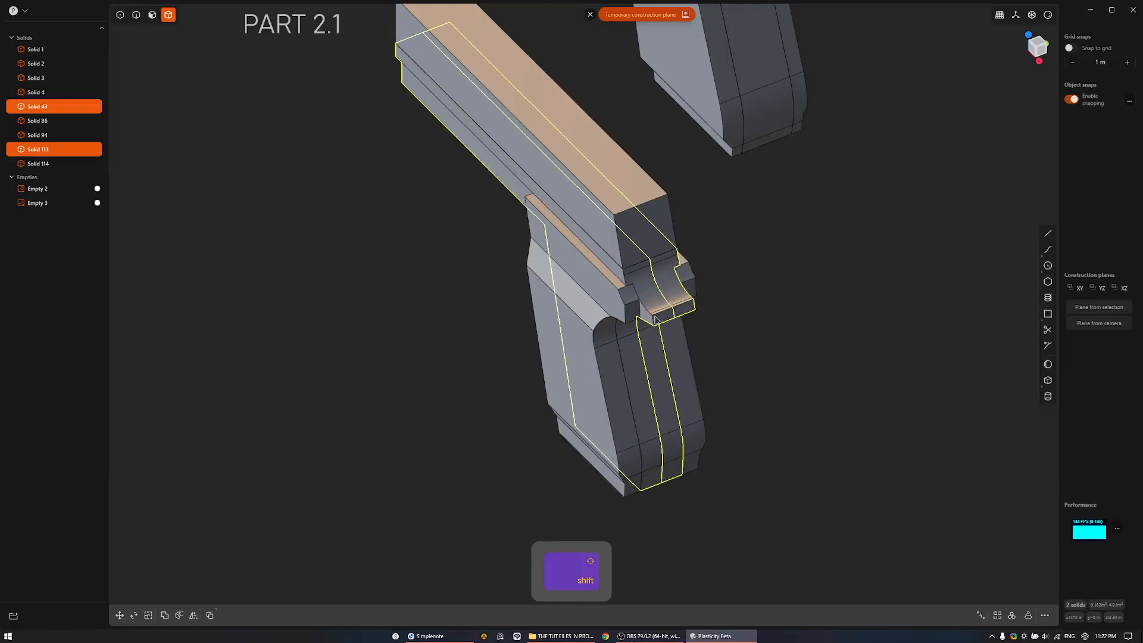
middle_click_drag(655, 321, 622, 305)
middle_click_drag(534, 357, 661, 365)
key("q")
right_click(661, 366)
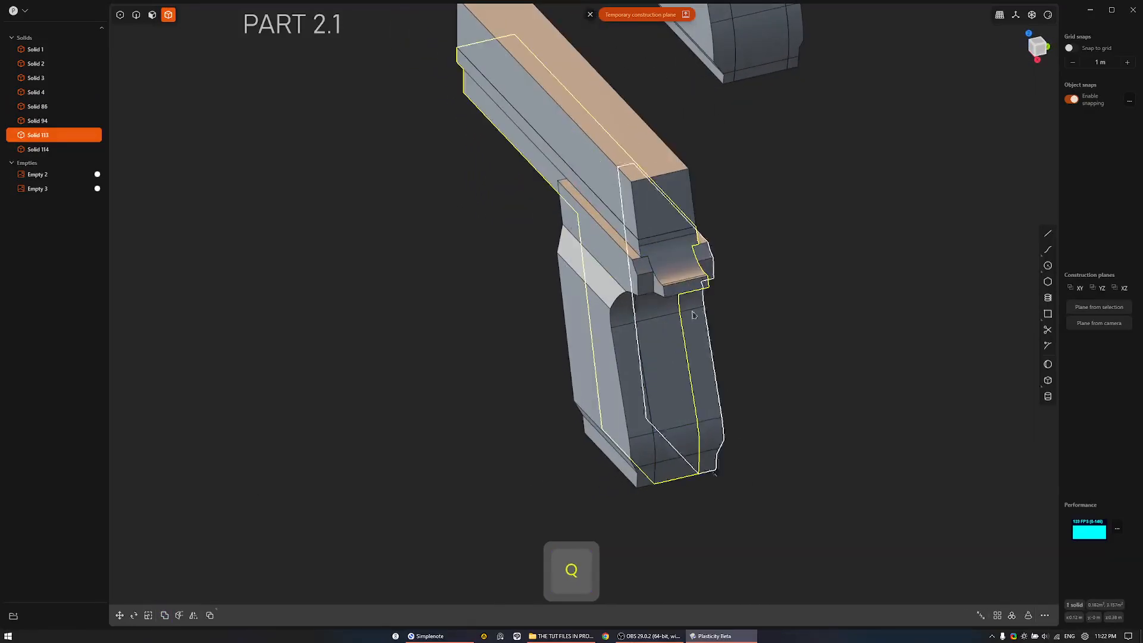
Move the sloped transition face on the right grip panel downward along Z.
middle_click_drag(686, 428, 820, 374, "shift")
middle_click_drag(875, 425, 671, 442)
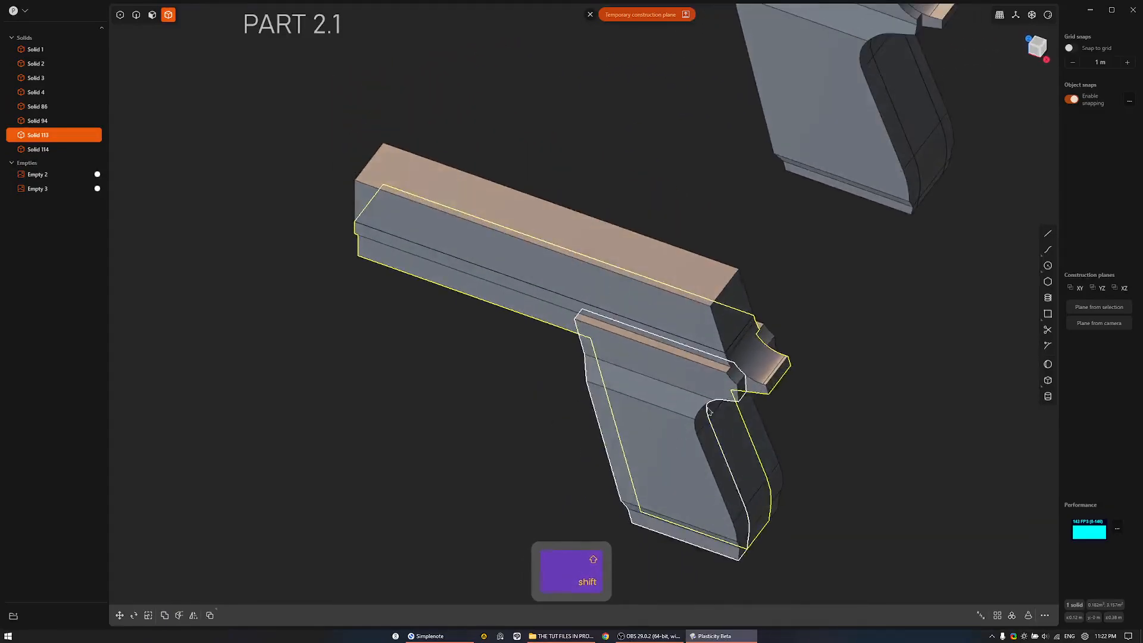
middle_click_drag(720, 393, 708, 450, "shift")
middle_click_drag(756, 334, 635, 343, "shift")
scroll(826, 435, "down", 3)
scroll(385, 340, "up", 3)
key("3")
left_click(410, 352, "shift")
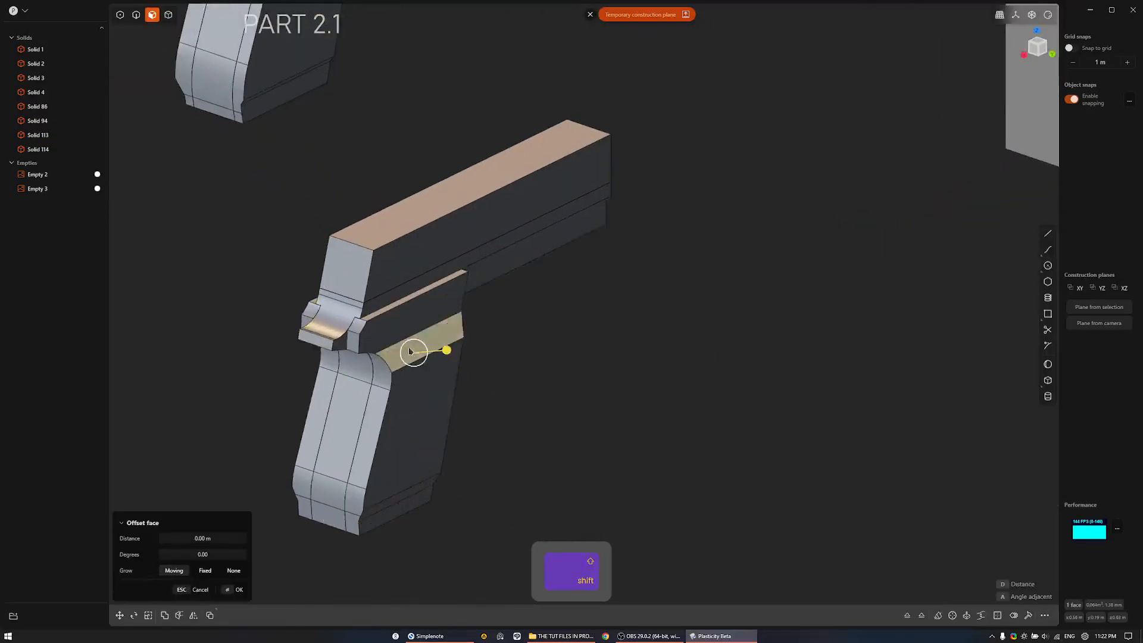
middle_click_drag(410, 351, 545, 534, "shift")
middle_click_drag(416, 150, 411, 267, "shift")
middle_click_drag(434, 423, 426, 189, "shift")
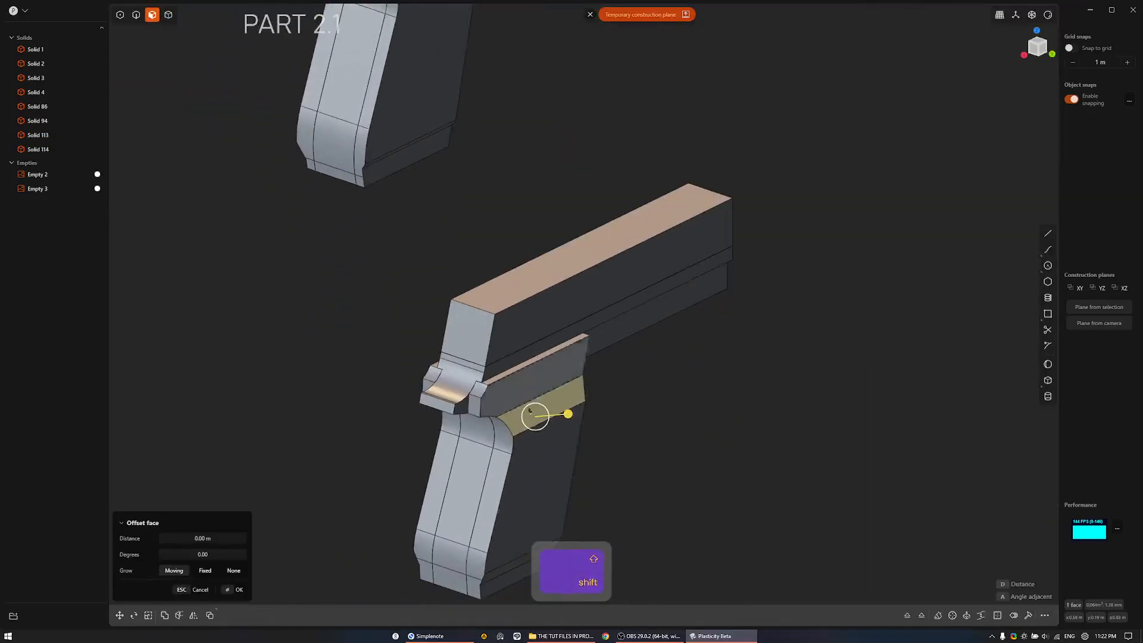
middle_click_drag(549, 442, 636, 271)
key("g")
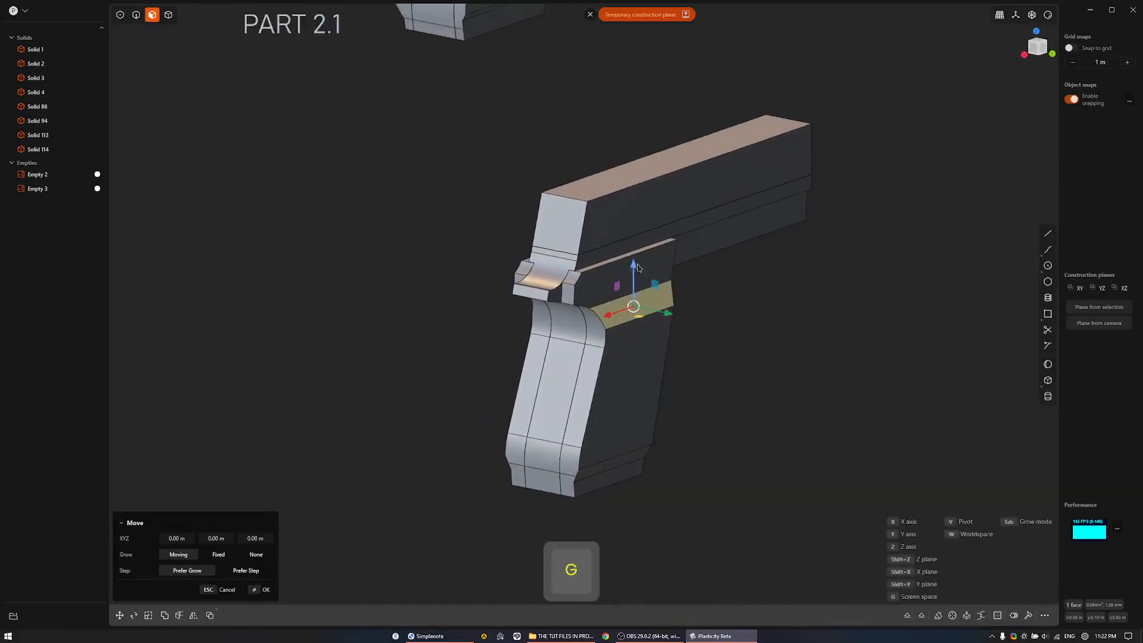
left_click_drag(637, 269, 636, 301)
Rotate the right grip panel's sloped transition face about 12.4° around the Y axis.
middle_click_drag(739, 288, 605, 371)
key("r")
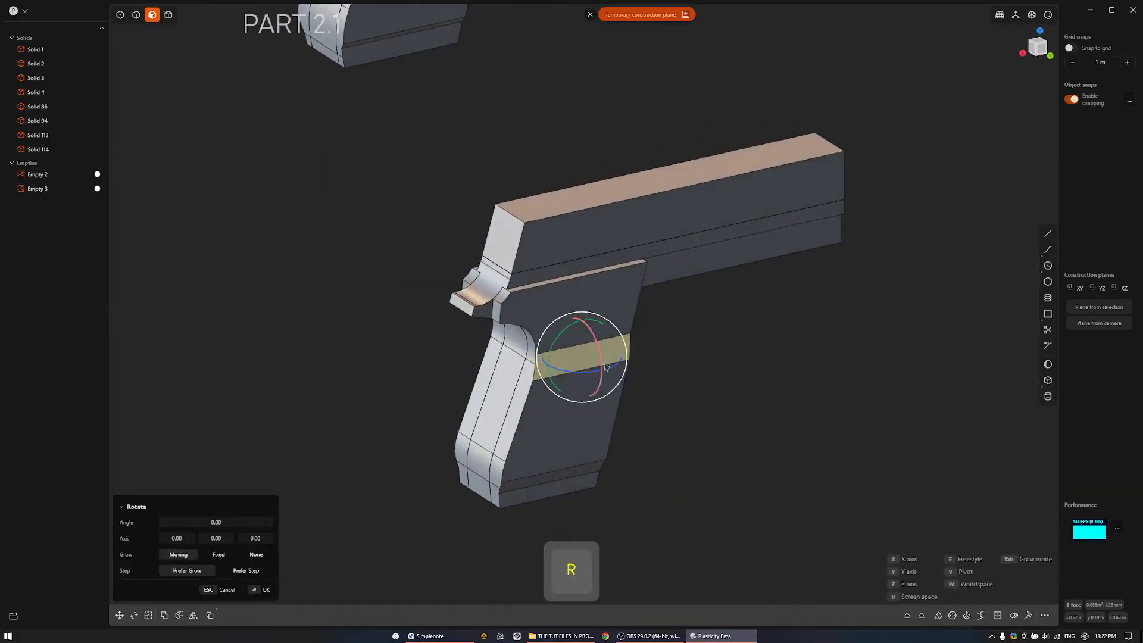
left_click_drag(554, 345, 563, 337)
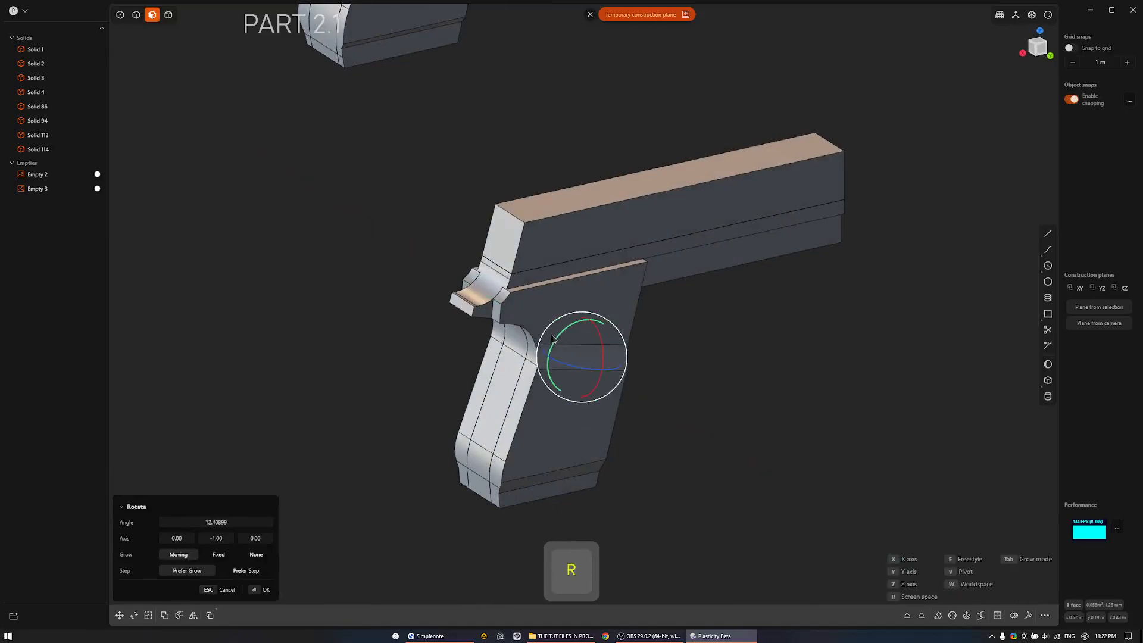
key("o")
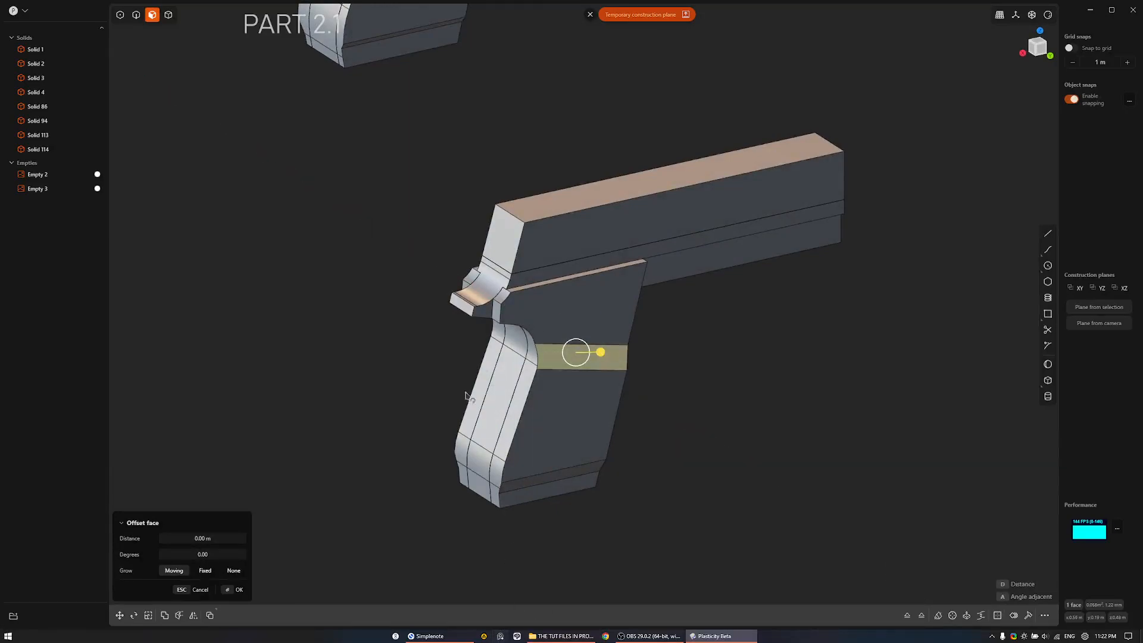
Switch to PureRef, load the tut ref scene, examine the grip reference photos, and return to Plasticity.
left_click(500, 636)
key("ctrl+o")
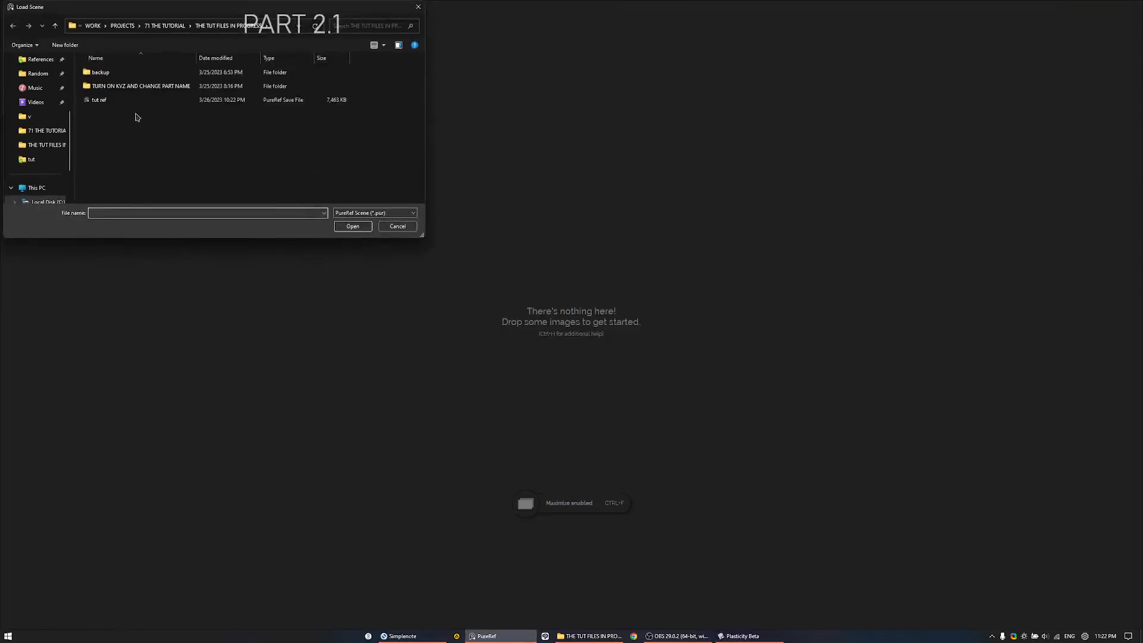
double_click(138, 102)
key("shift")
middle_click_drag(596, 202, 646, 449)
scroll(682, 449, "up", 4, "ctrl")
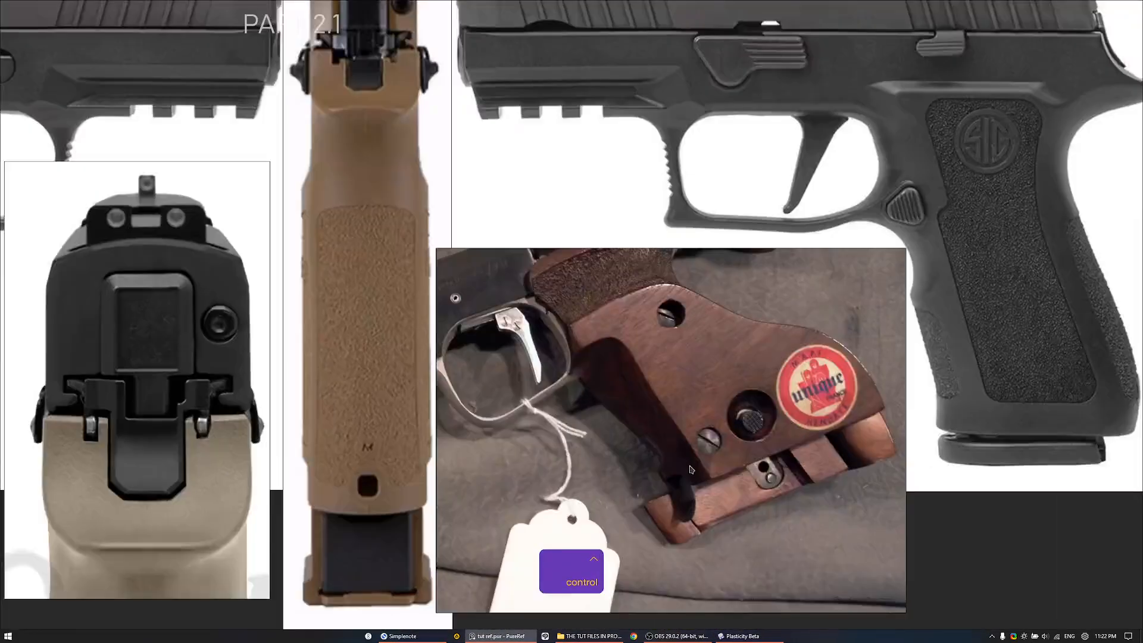
scroll(689, 455, "down", 2, "ctrl")
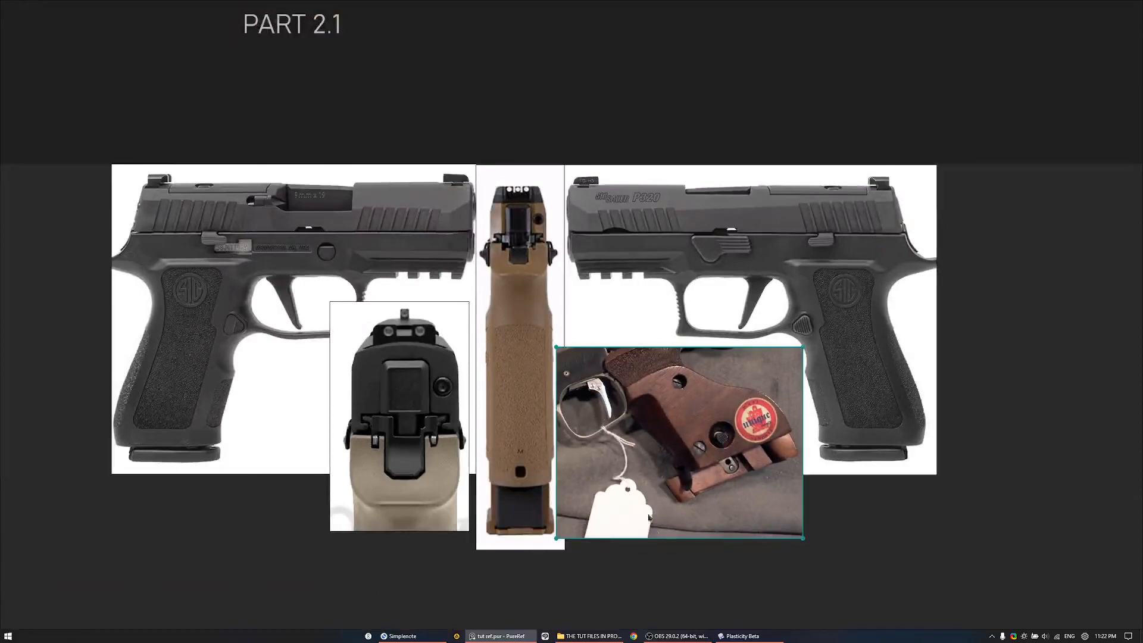
left_click(735, 640)
middle_click_drag(620, 452, 804, 436)
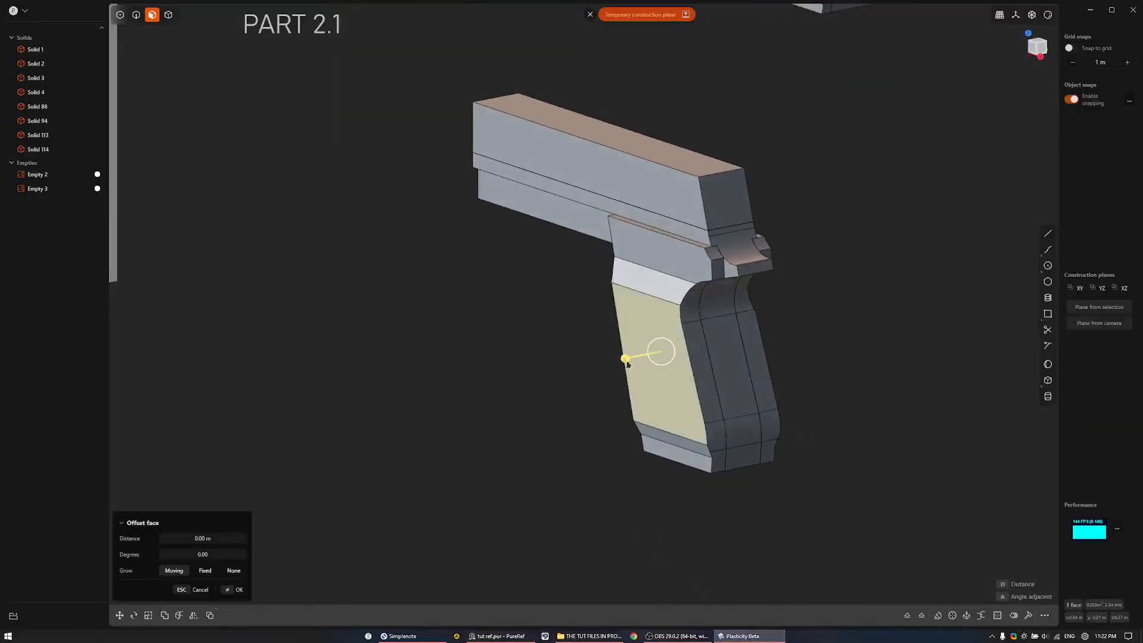
middle_click_drag(625, 357, 775, 343)
middle_click_drag(604, 346, 630, 286, "shift")
middle_click_drag(815, 369, 499, 352, "shift")
key("g")
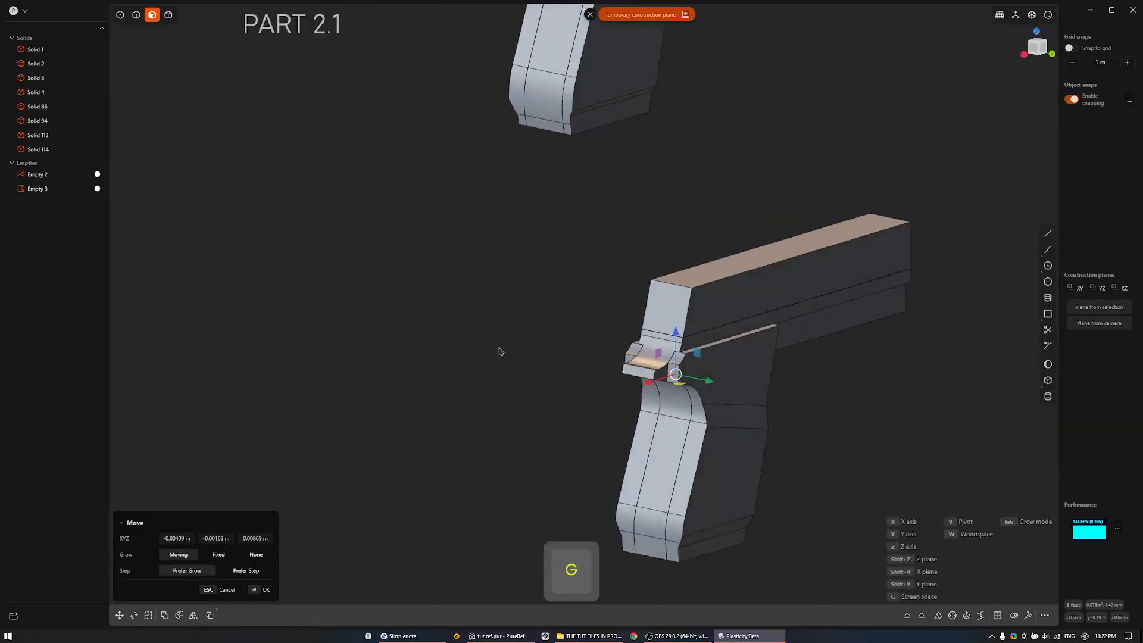
right_click(733, 417)
left_click(734, 416)
middle_click_drag(733, 416, 490, 379, "shift")
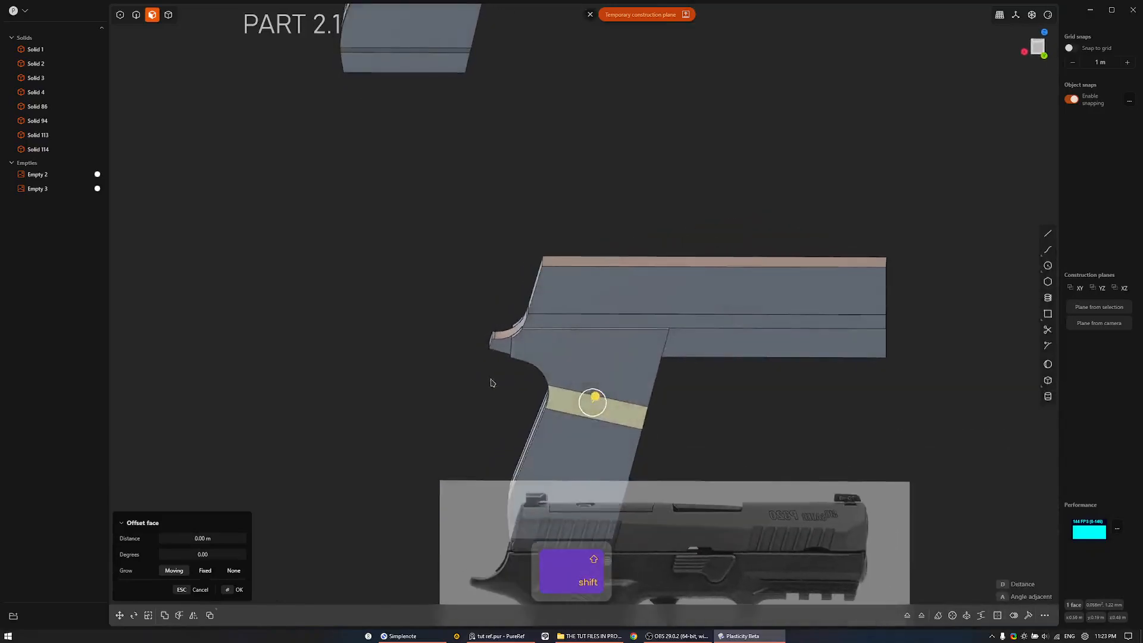
key("r")
key("g")
middle_click_drag(748, 370, 698, 375)
key("r")
middle_click_drag(688, 424, 701, 437)
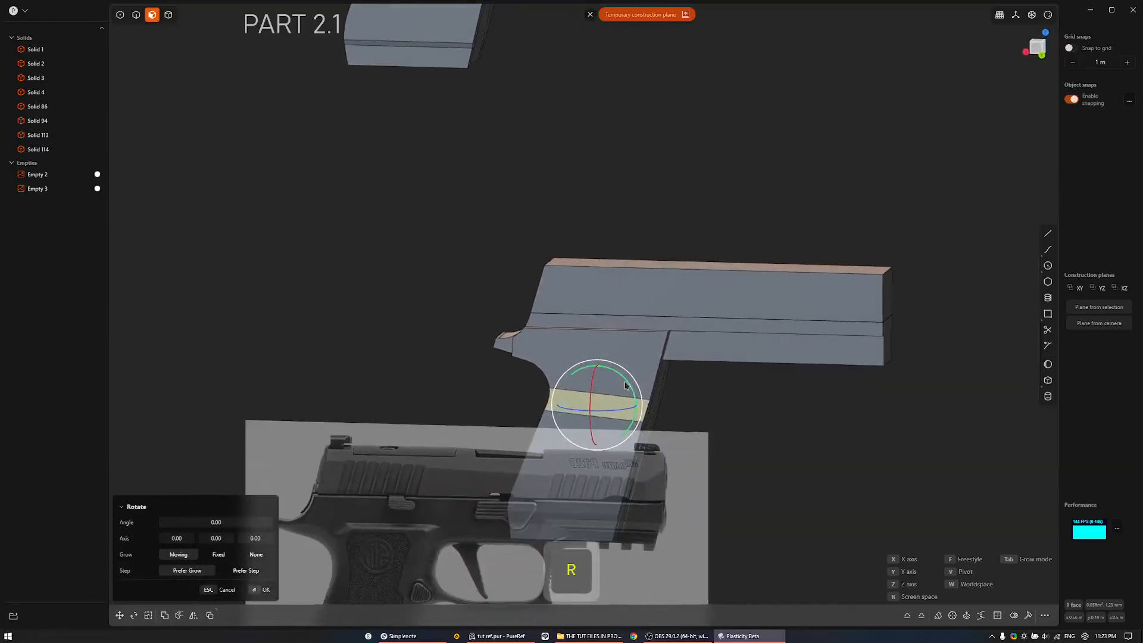
middle_click_drag(629, 386, 712, 640)
key("Escape")
key("Escape")
Draw a slanted line about 0.27 m long over the slide's upper left edge in the rear view, cut the slide with it, and delete the offcut.
middle_click_drag(474, 281, 498, 340, "shift")
middle_click_drag(573, 384, 847, 508)
middle_click_drag(848, 507, 970, 488)
left_click(758, 151)
middle_click_drag(893, 324, 641, 265, "shift")
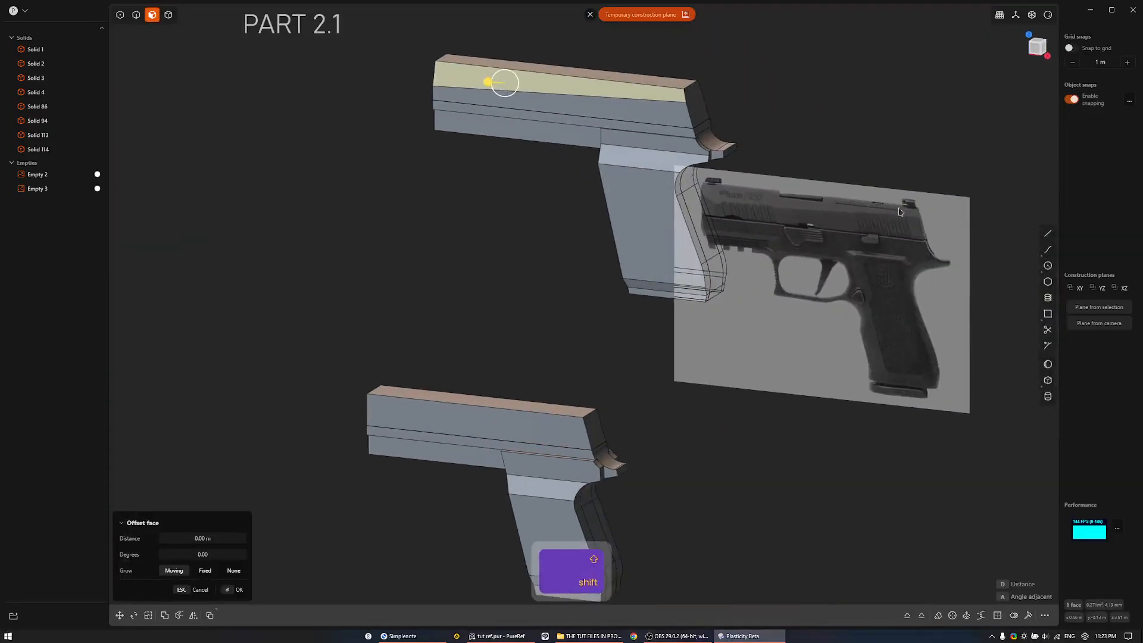
scroll(832, 219, "up", 3)
middle_click_drag(578, 379, 778, 224, "shift")
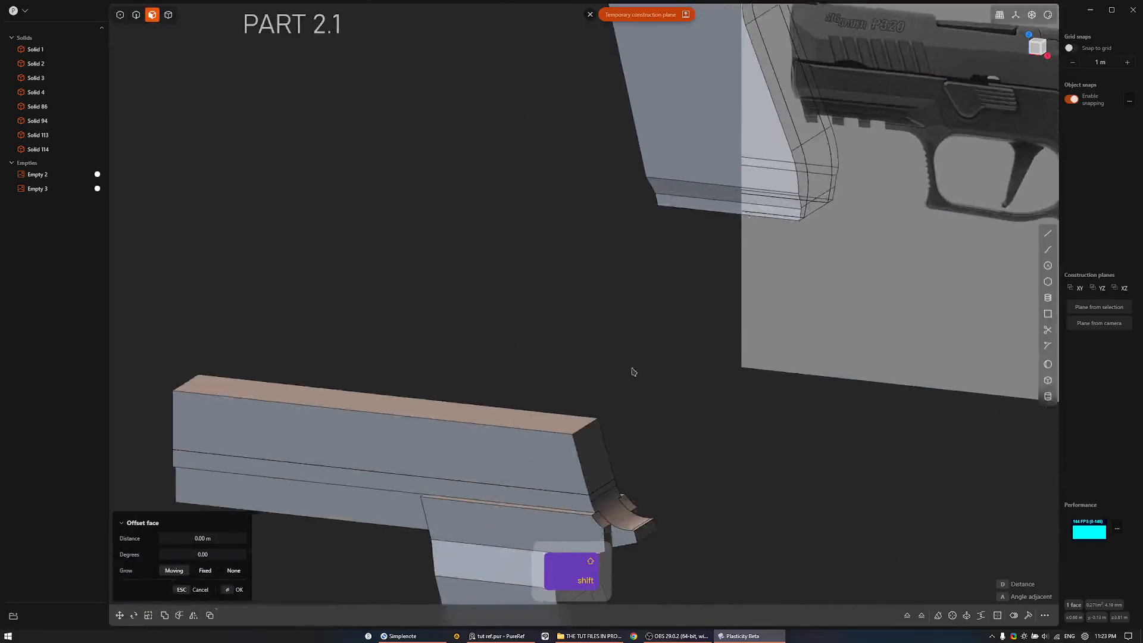
middle_click_drag(631, 373, 749, 260, "shift")
middle_click_drag(699, 321, 754, 296, "shift")
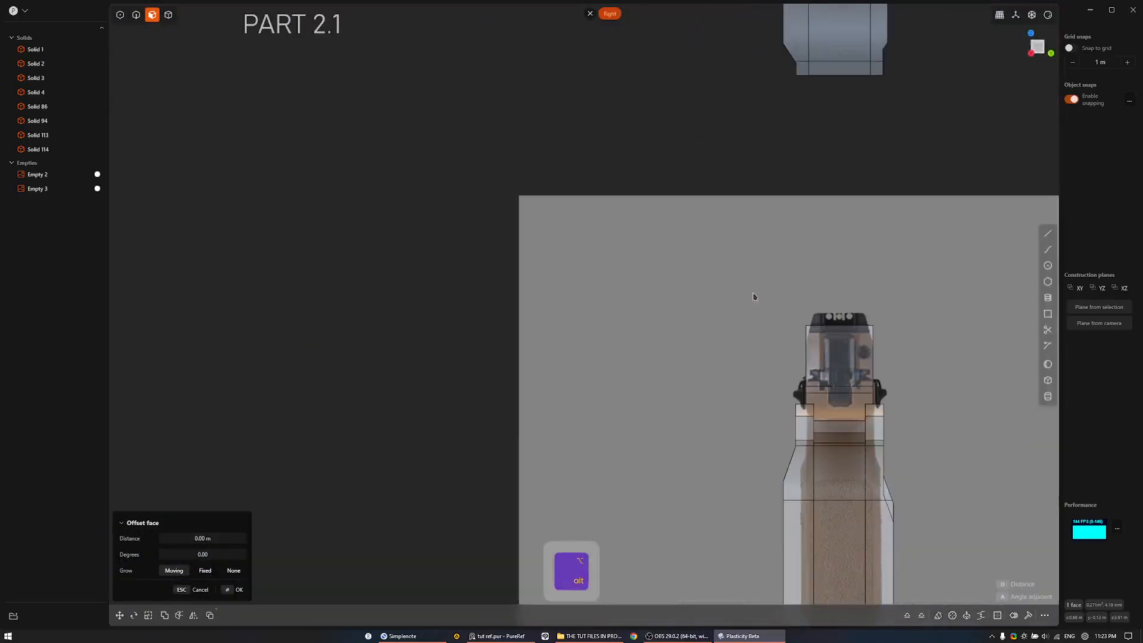
scroll(841, 267, "up", 5)
key("shift+a")
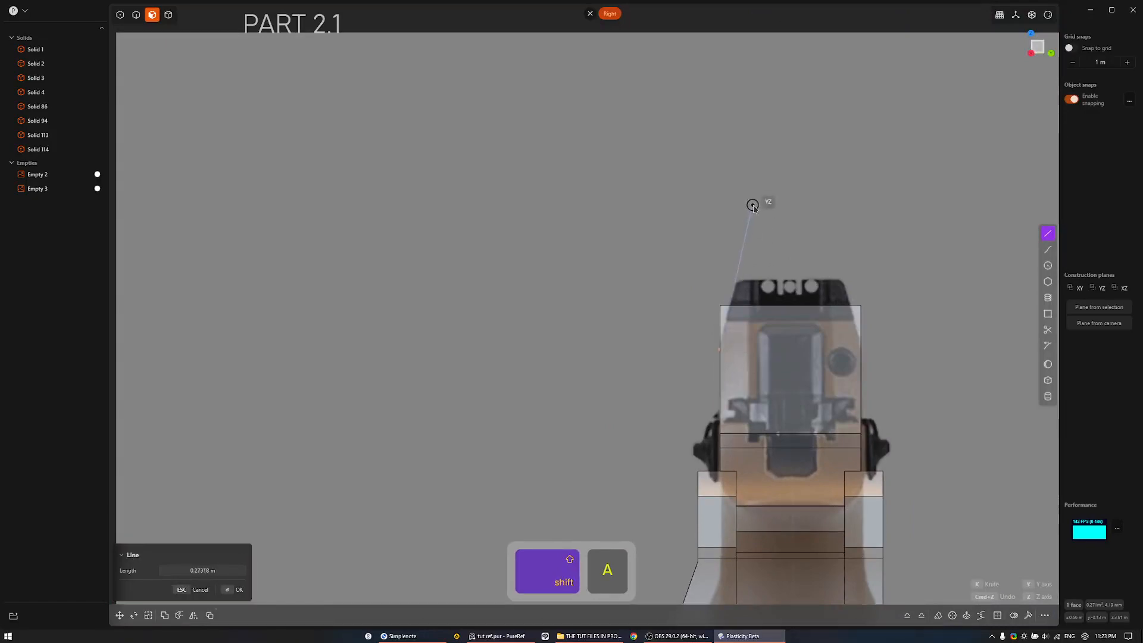
left_click(755, 204)
key("c")
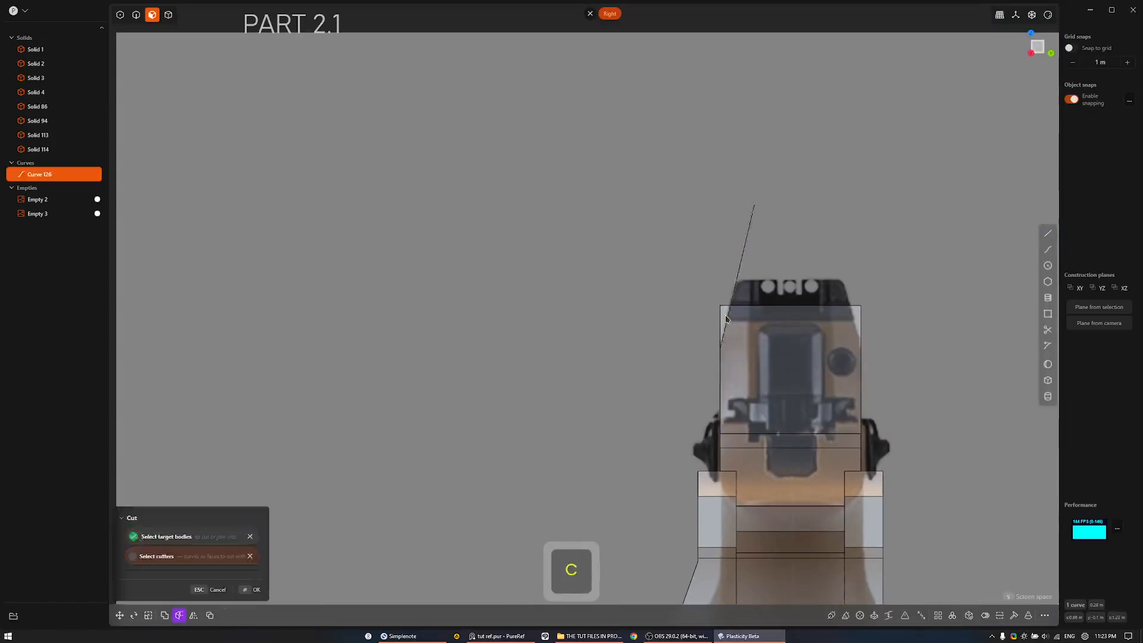
key("Delete")
Try rotating and moving the slide's slanted left side face so its lower edge tilts like the side reference image.
scroll(724, 331, "down", 2)
middle_click_drag(714, 334, 863, 341)
scroll(697, 338, "down", 4)
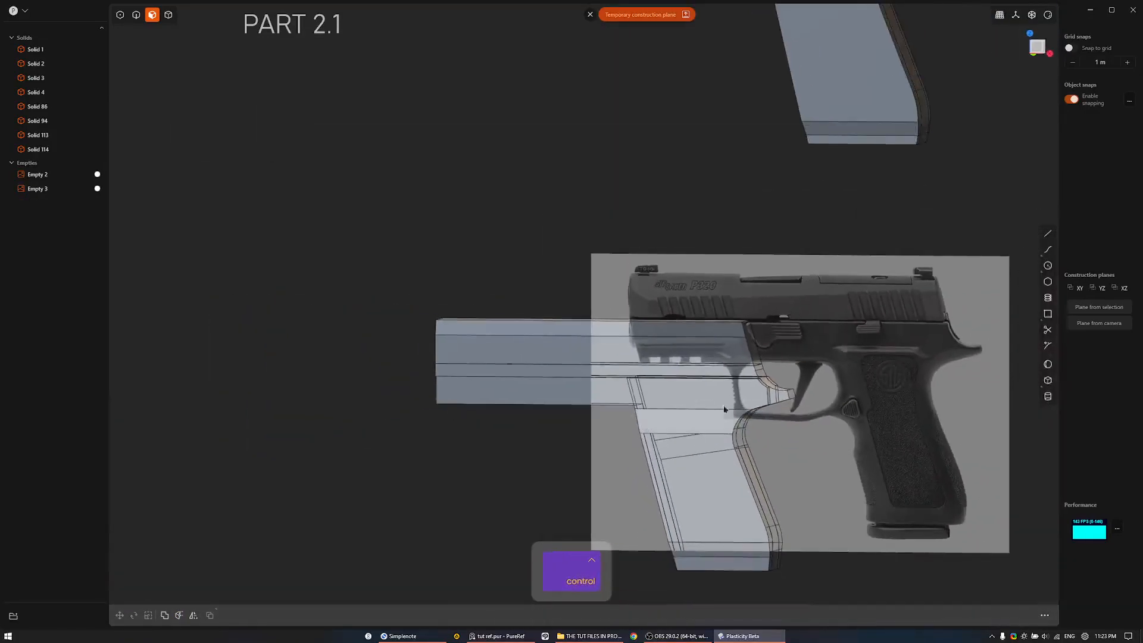
left_click(646, 329)
middle_click_drag(648, 339, 650, 395, "shift")
middle_click_drag(736, 356, 783, 328, "shift")
key("r")
key("g")
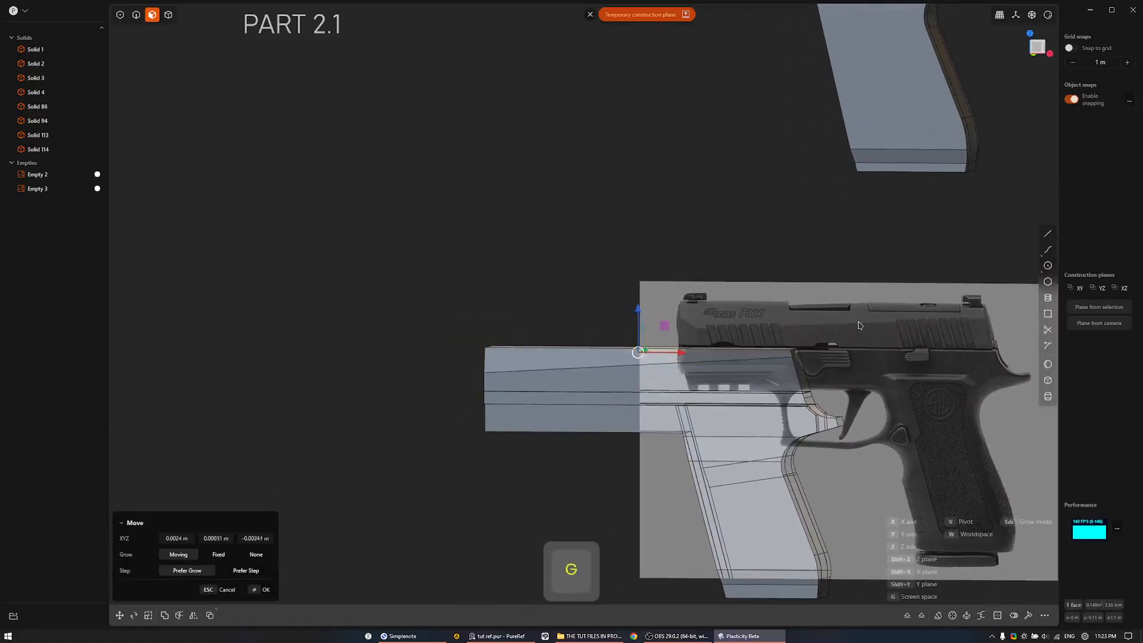
middle_click_drag(816, 351, 808, 353)
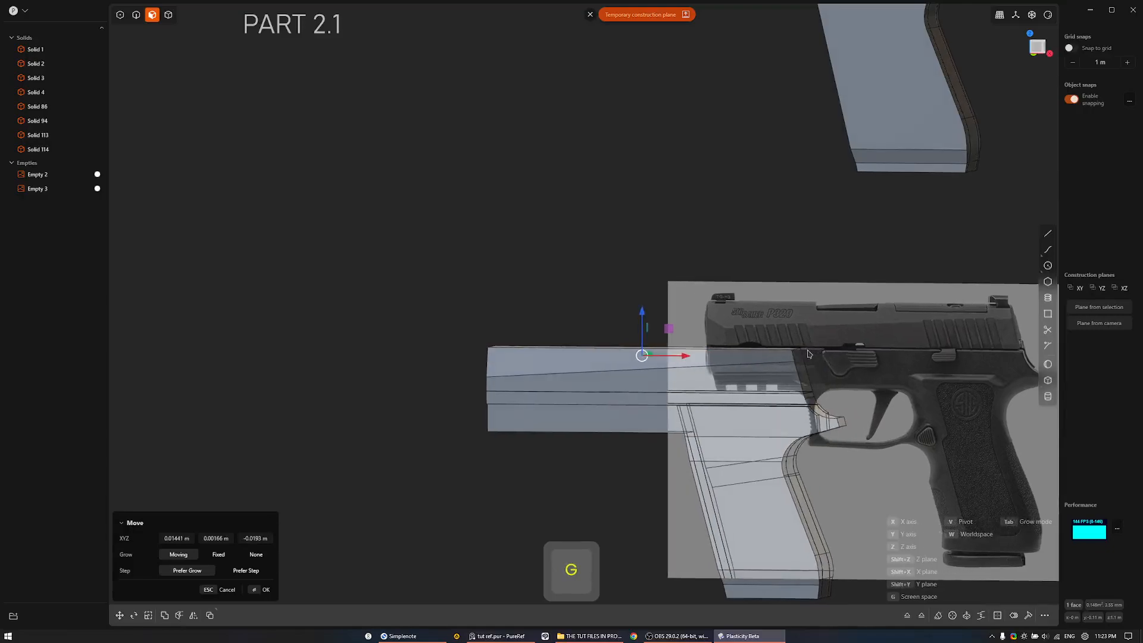
middle_click_drag(721, 374, 732, 331)
key("r")
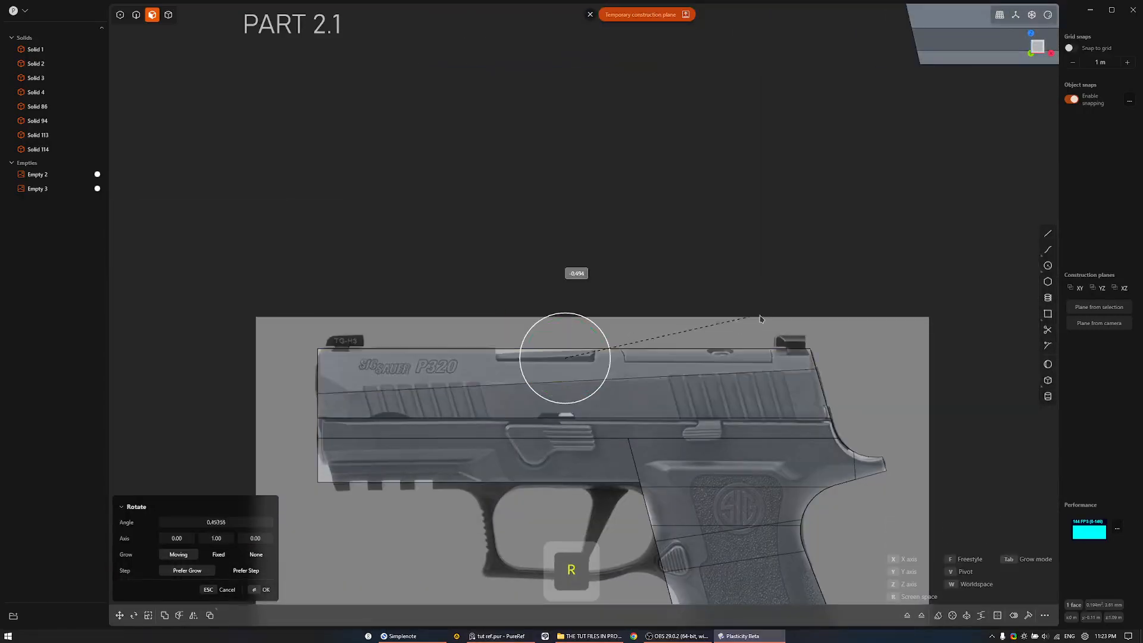
key("g")
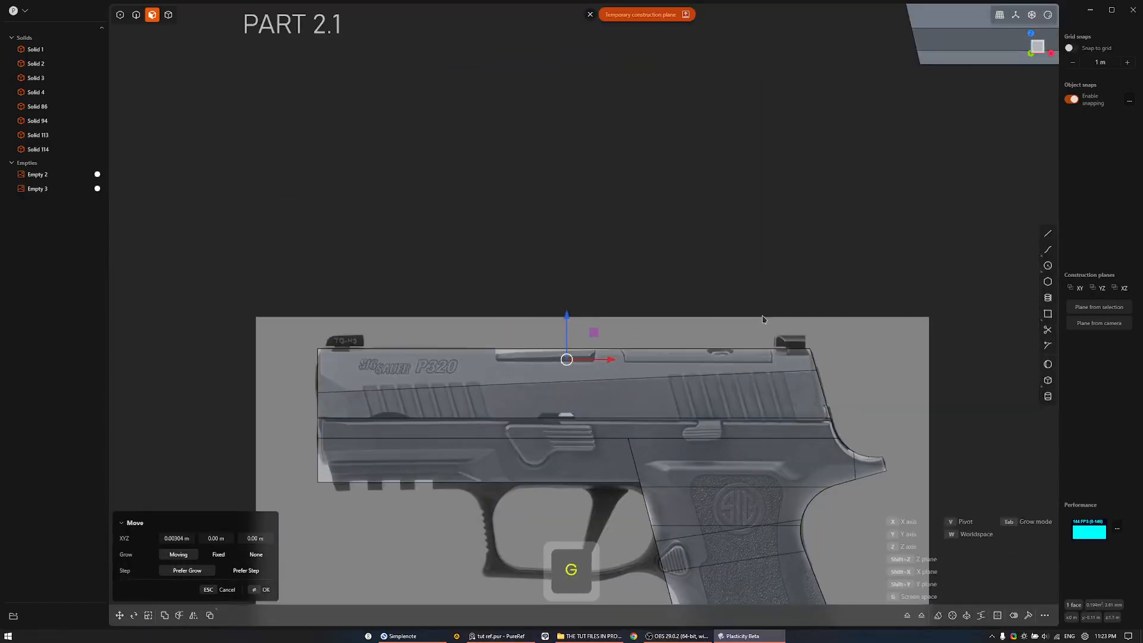
right_click(762, 321)
Check the slanted slide face against the rear reference image and undo its rotations and moves.
middle_click_drag(763, 320, 564, 331, "alt")
scroll(717, 360, "up", 4)
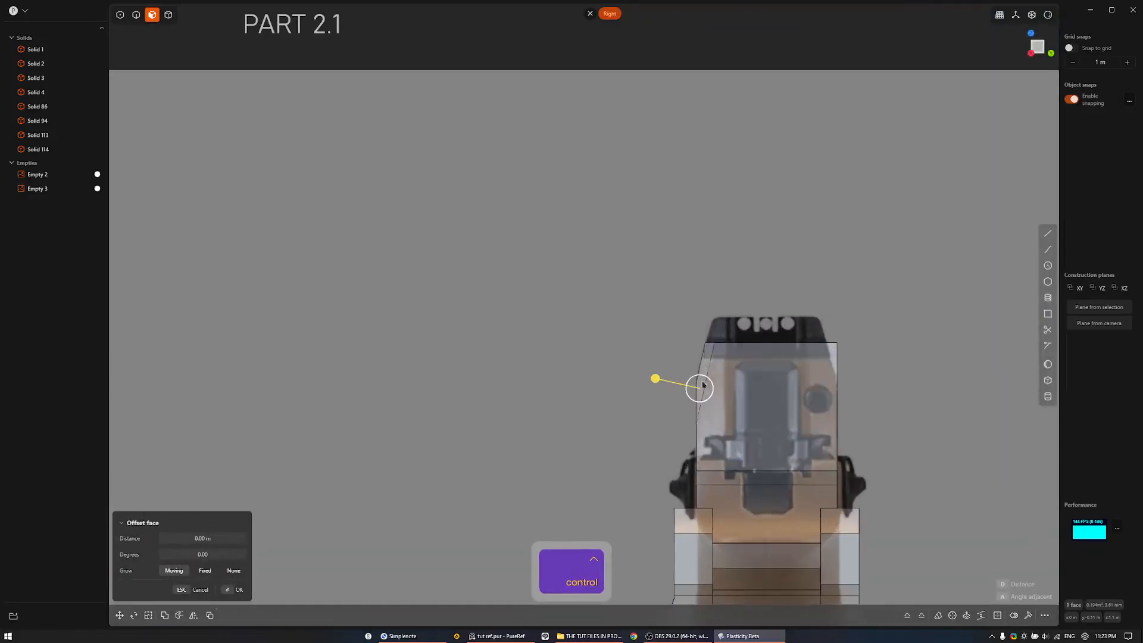
right_click(691, 318)
middle_click_drag(691, 318, 714, 370)
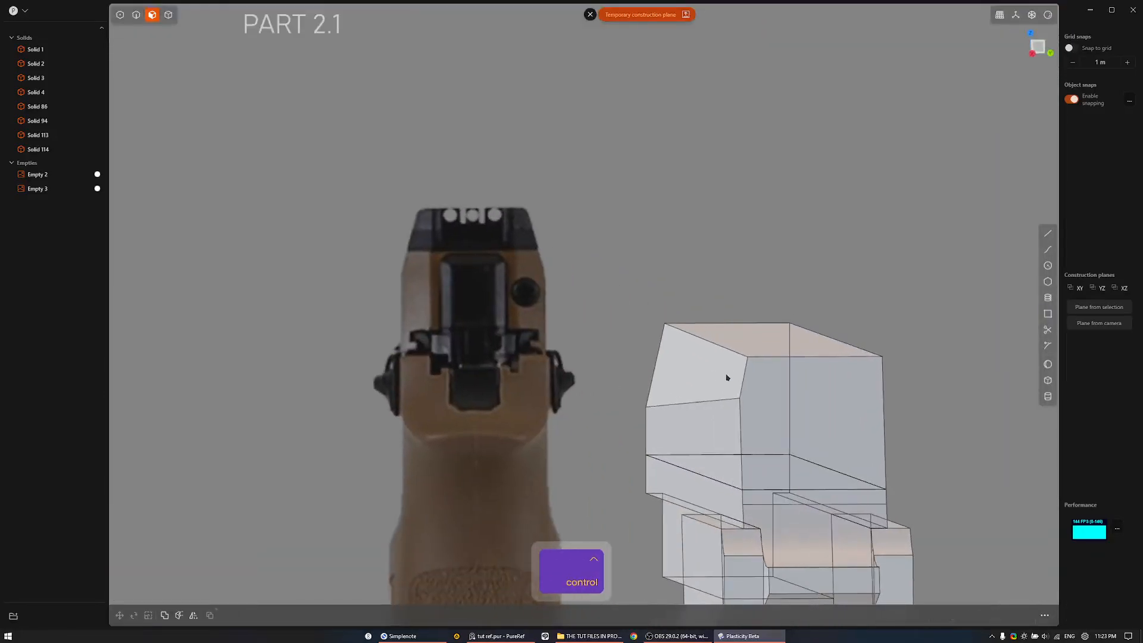
key("ctrl+z")
key("ctrl+z")
key("ctrl+z")
key("ctrl+z")
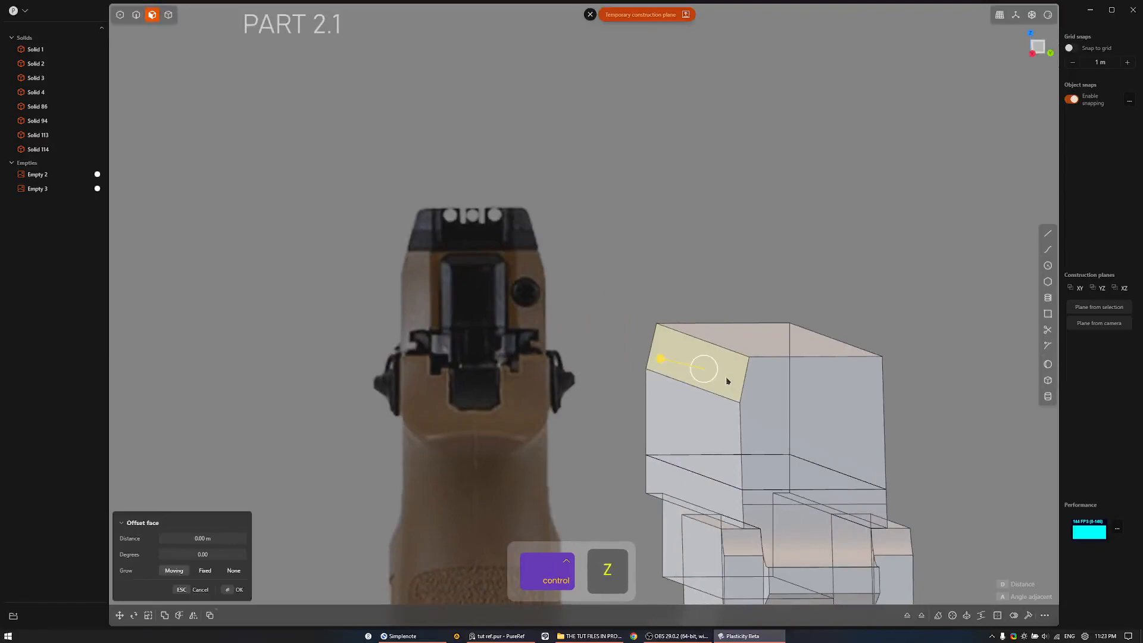
Rotate the slide's slanted left side face about a pivot on its rear edge so its lower boundary drops toward the muzzle.
scroll(728, 381, "down", 5)
middle_click_drag(728, 381, 765, 402)
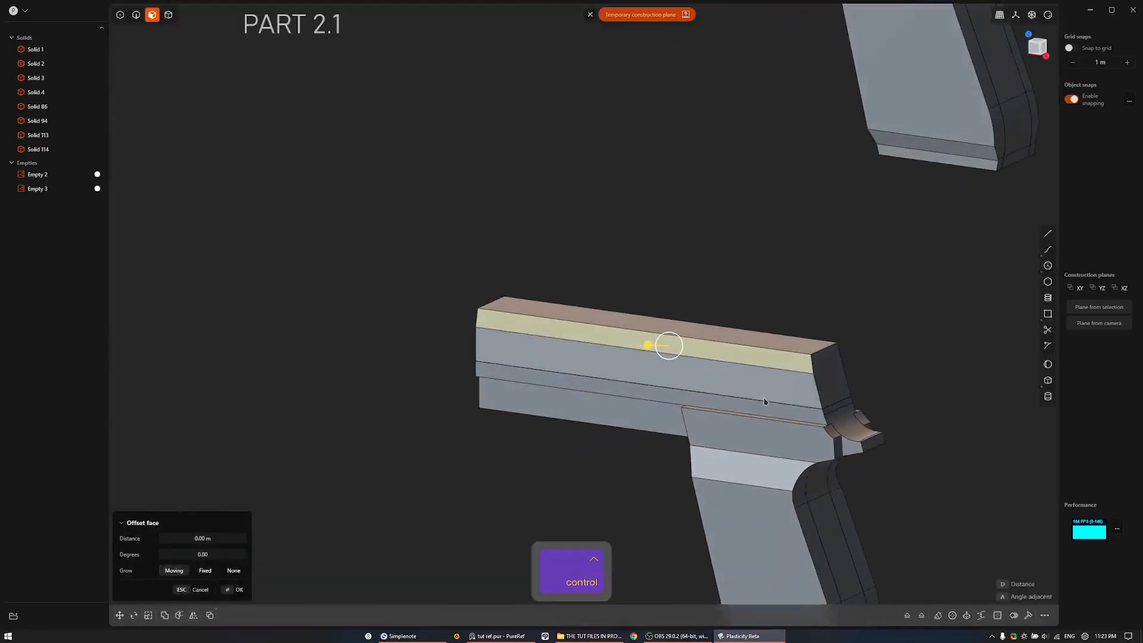
scroll(786, 369, "up", 4)
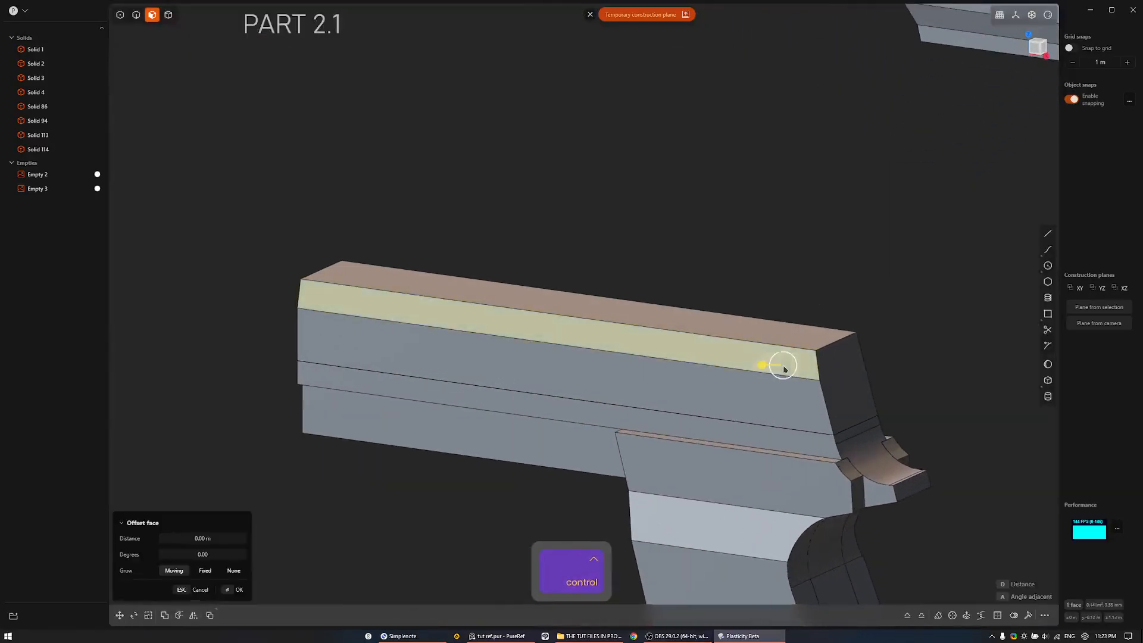
scroll(807, 364, "up", 2)
key("r")
key("v")
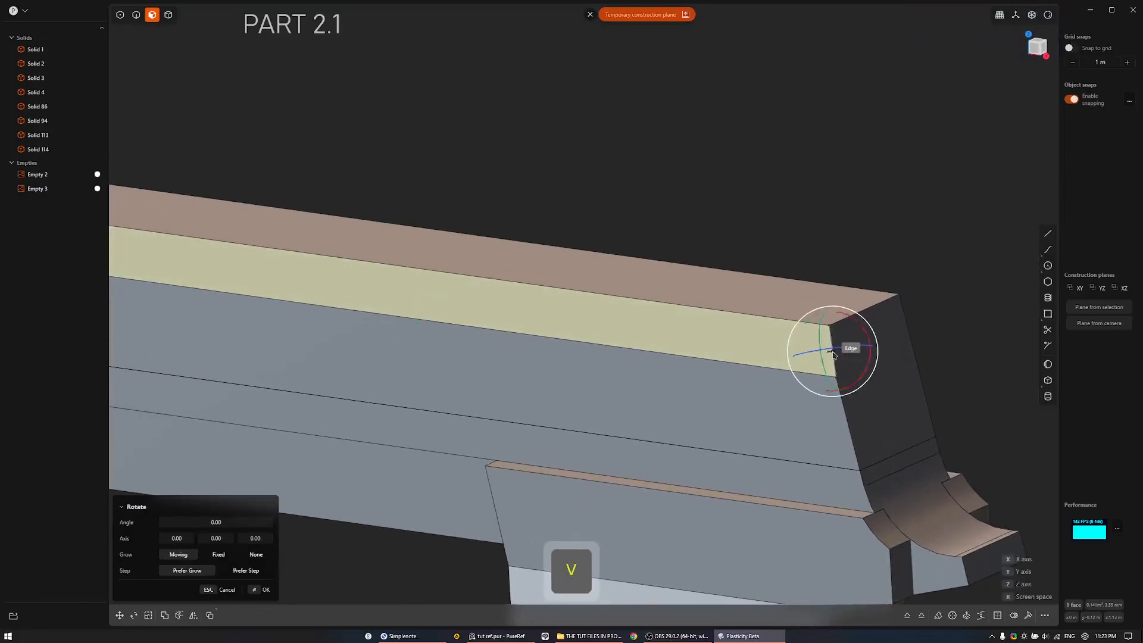
left_click(833, 350)
middle_click_drag(832, 351, 824, 463, "ctrl")
middle_click_drag(781, 412, 835, 376, "alt")
left_click_drag(835, 376, 832, 339, "ctrl")
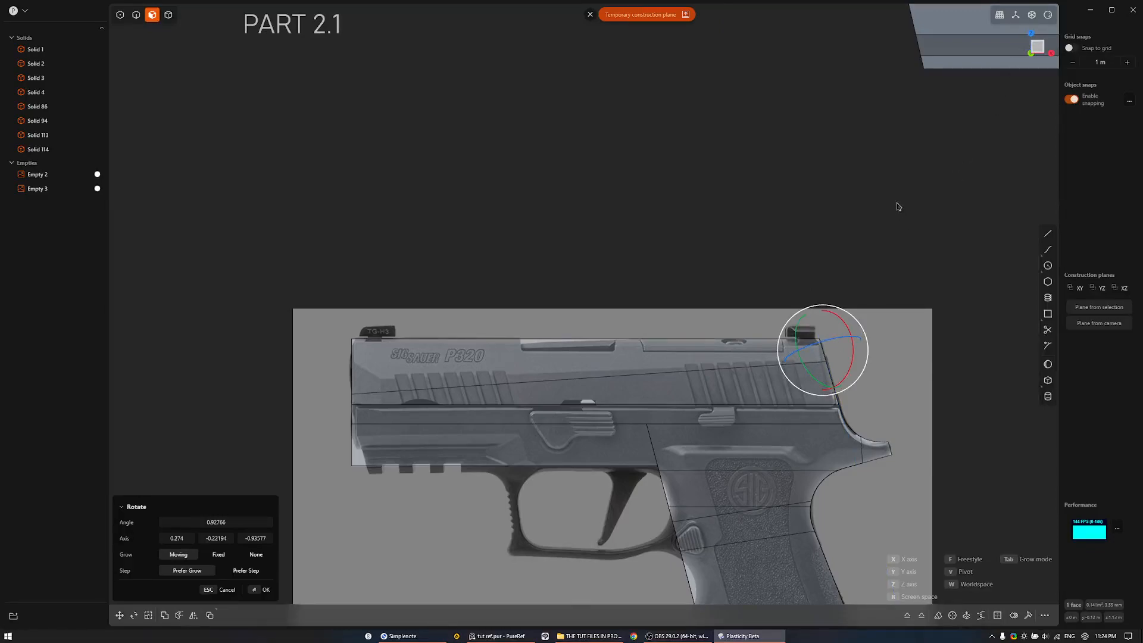
key("z")
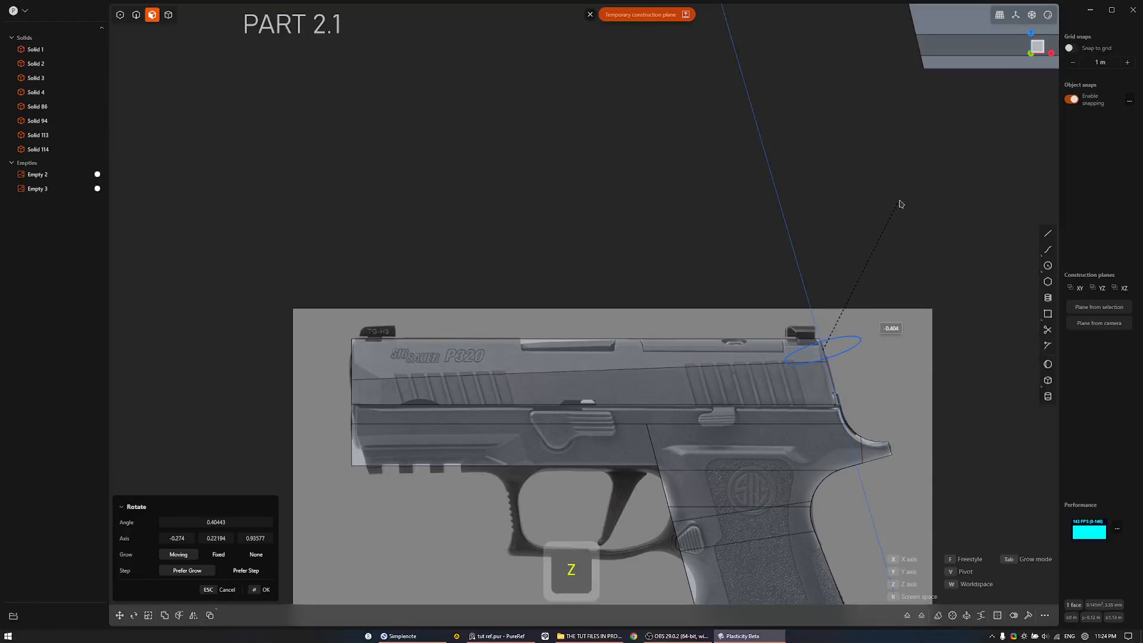
right_click(713, 275)
scroll(484, 375, "up", 5)
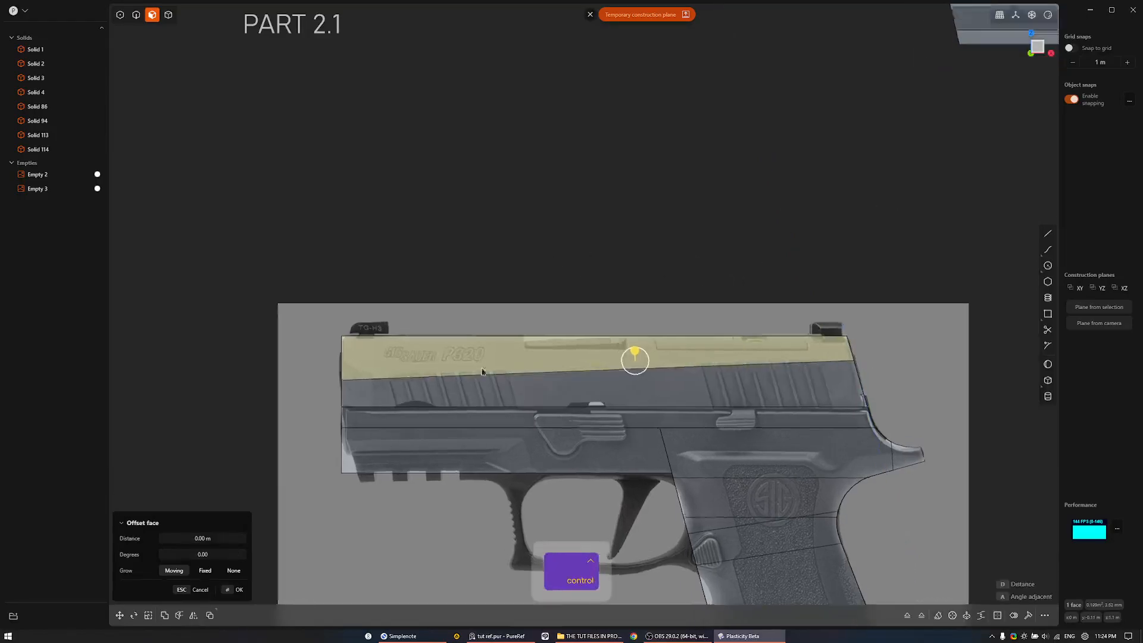
Mirror the slide across the pistol's lengthwise centre plane with both halves merged into one solid.
middle_click_drag(549, 339, 583, 396, "ctrl")
scroll(643, 453, "down", 2)
middle_click_drag(643, 454, 672, 465, "ctrl")
middle_click_drag(673, 453, 554, 303, "shift")
middle_click_drag(553, 304, 553, 268, "shift")
right_click(579, 327)
middle_click_drag(554, 268, 462, 316, "shift")
middle_click_drag(382, 272, 449, 273)
key("5")
key("4")
left_click(653, 285)
key("Caps_Lock")
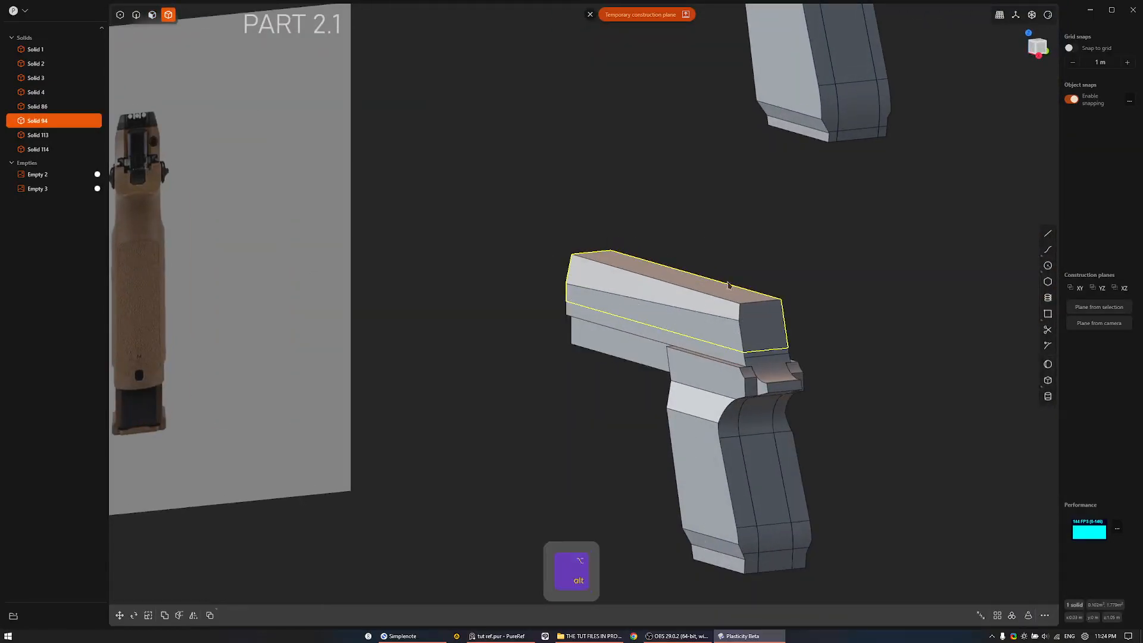
key("alt+x")
middle_click_drag(701, 409, 675, 487)
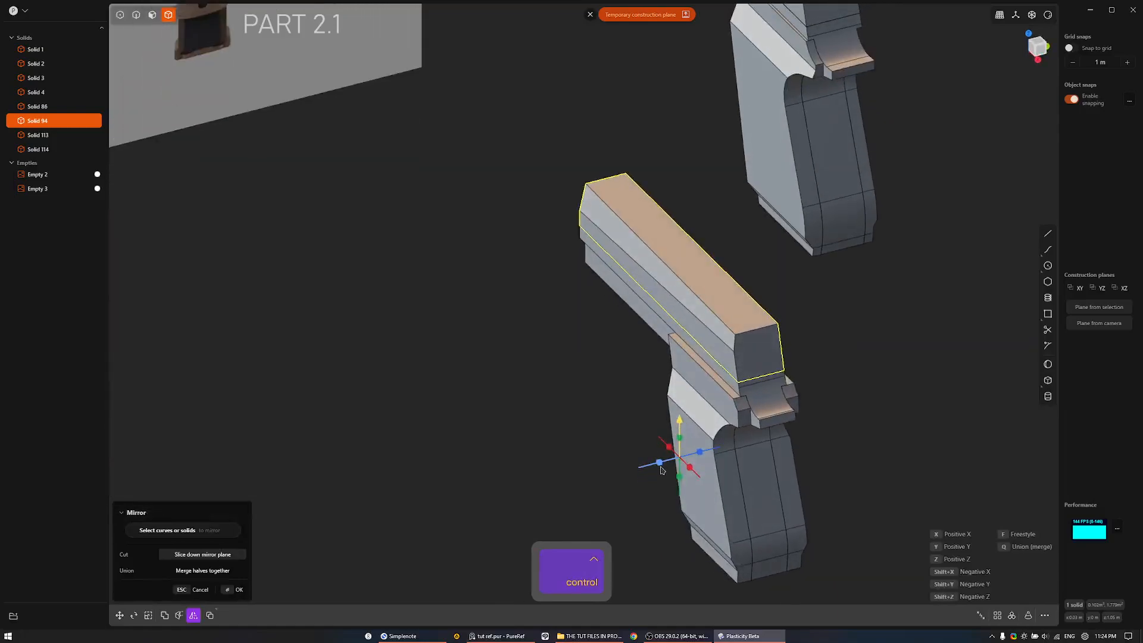
left_click(660, 465)
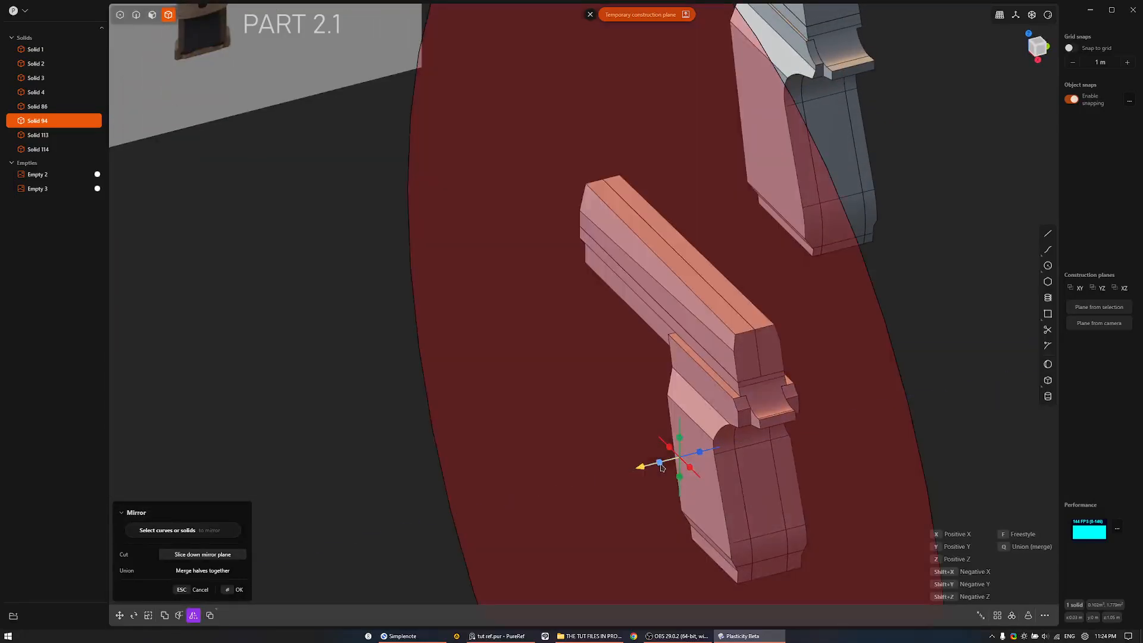
key("q")
right_click(765, 348)
Examine the grip base beside the rear reference image and compare the two pistol blockouts.
middle_click_drag(821, 294, 634, 558, "shift")
mouse_move(612, 516)
middle_mouse_down()
mouse_move(619, 476)
mouse_move(601, 512)
middle_mouse_up()
scroll(619, 500, "up", 3)
key("3")
left_click(609, 506)
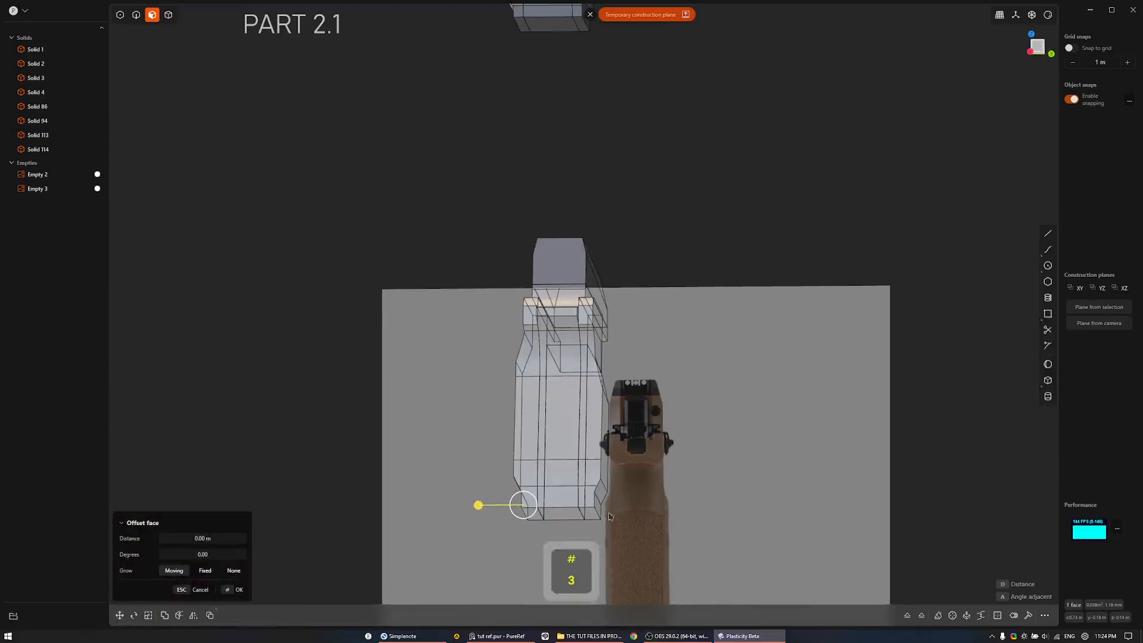
left_click_drag(644, 509, 638, 509, "shift")
scroll(640, 509, "down", 4)
middle_click_drag(640, 509, 729, 499)
right_click(740, 388)
middle_click_drag(739, 388, 768, 467, "shift")
middle_click_drag(768, 468, 851, 201)
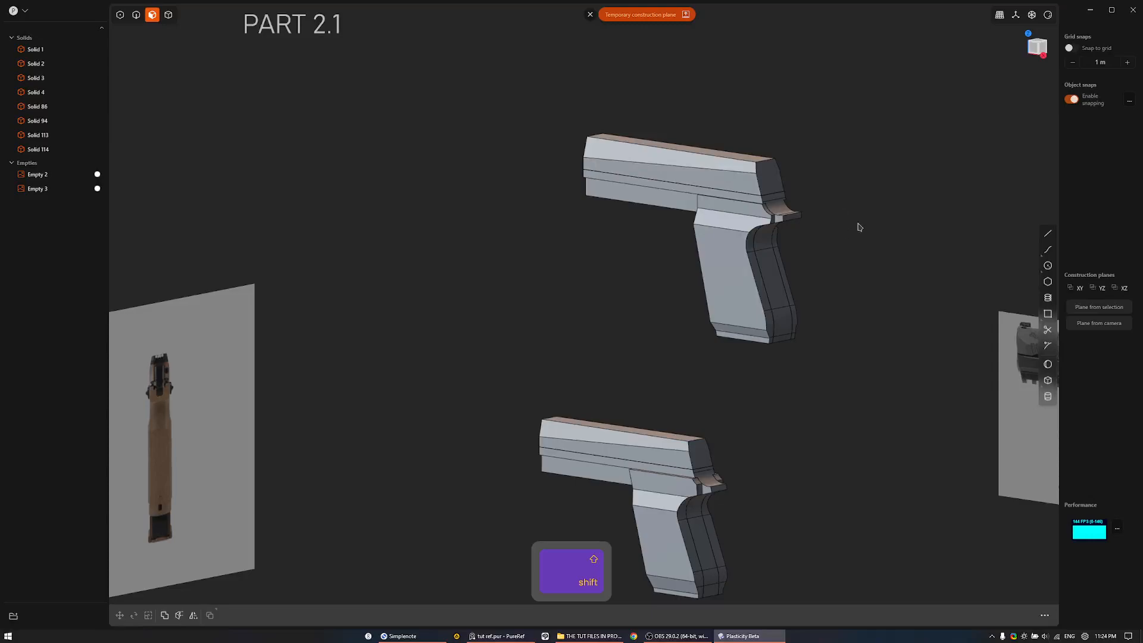
Draw a vertical line at the grip panel's upper front edge in the side view, cut the panel with it, and delete the front offcut.
middle_click_drag(772, 374, 885, 334, "shift")
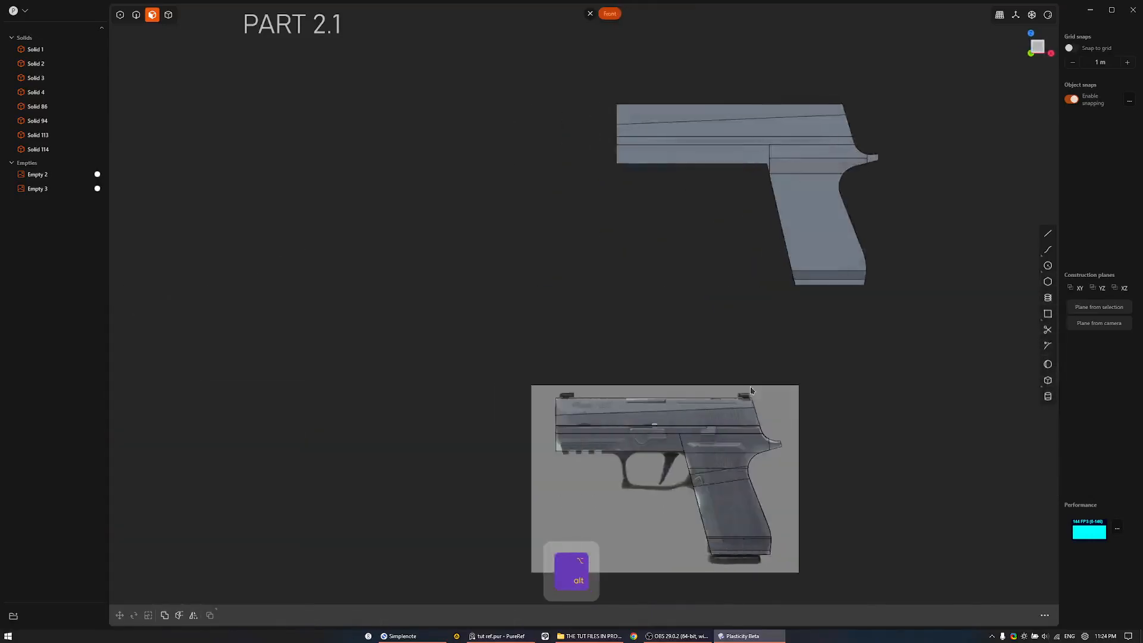
scroll(648, 472, "up", 5)
key("shift+a")
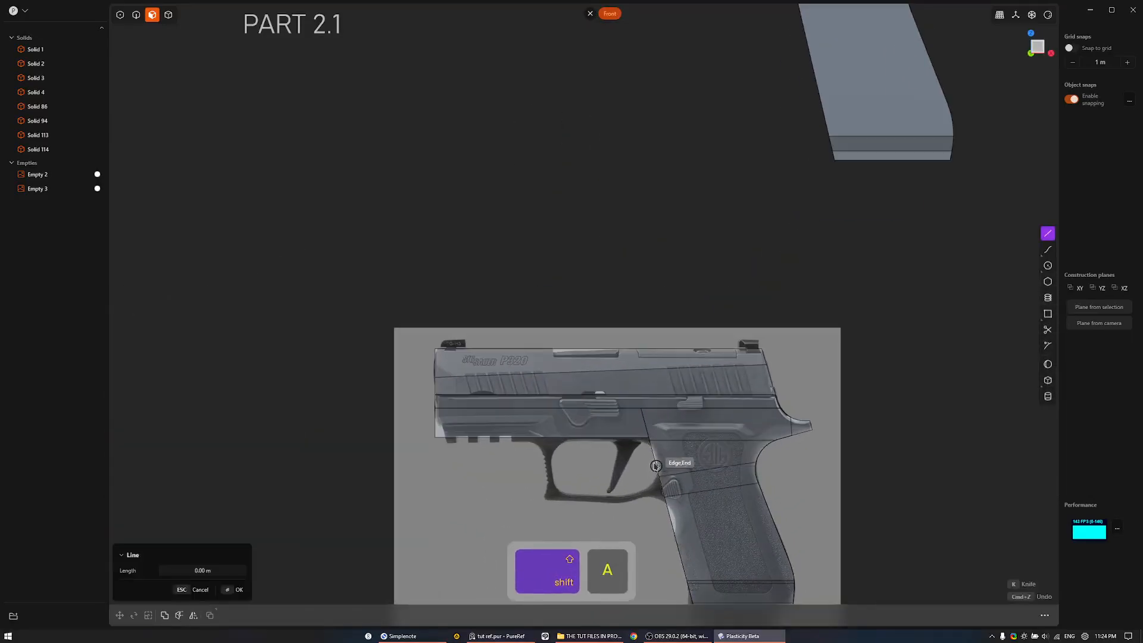
key("c")
right_click(659, 299)
key("c")
left_click(679, 425)
left_click(653, 426)
right_click(657, 430)
key("Delete")
middle_click_drag(658, 439, 778, 449)
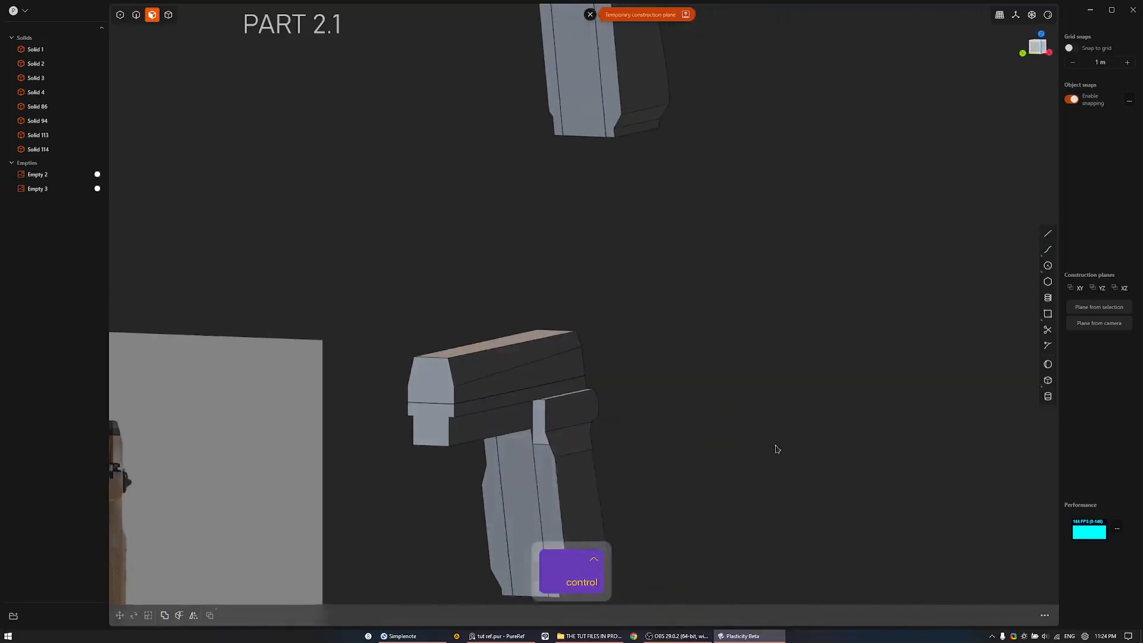
Cut the grip solid along the plane of the side panel's trimmed front face and delete the offcut.
left_click(542, 427)
key("c")
left_click(543, 426)
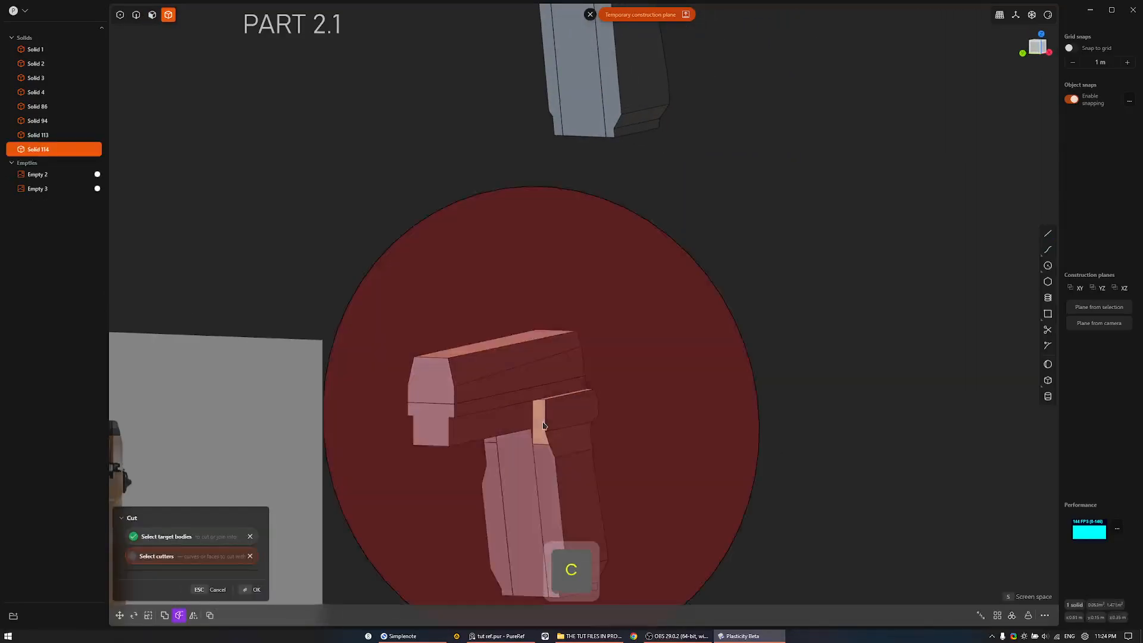
right_click(542, 426)
middle_click_drag(542, 426, 693, 434)
key("x")
middle_click_drag(806, 423, 626, 340)
middle_click_drag(666, 326, 687, 413, "ctrl")
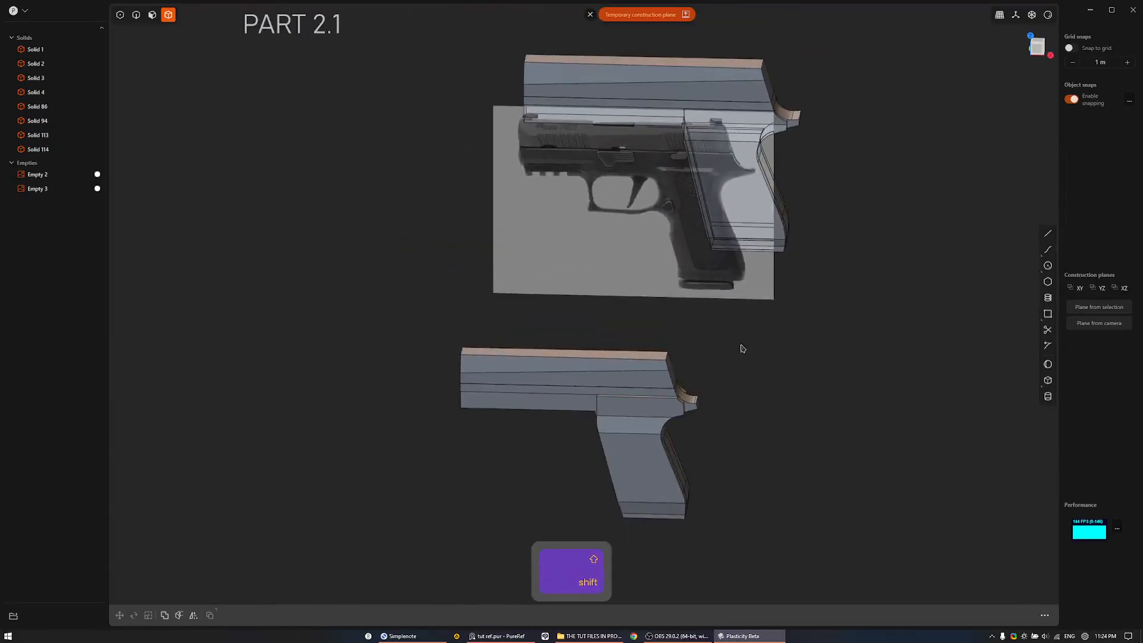